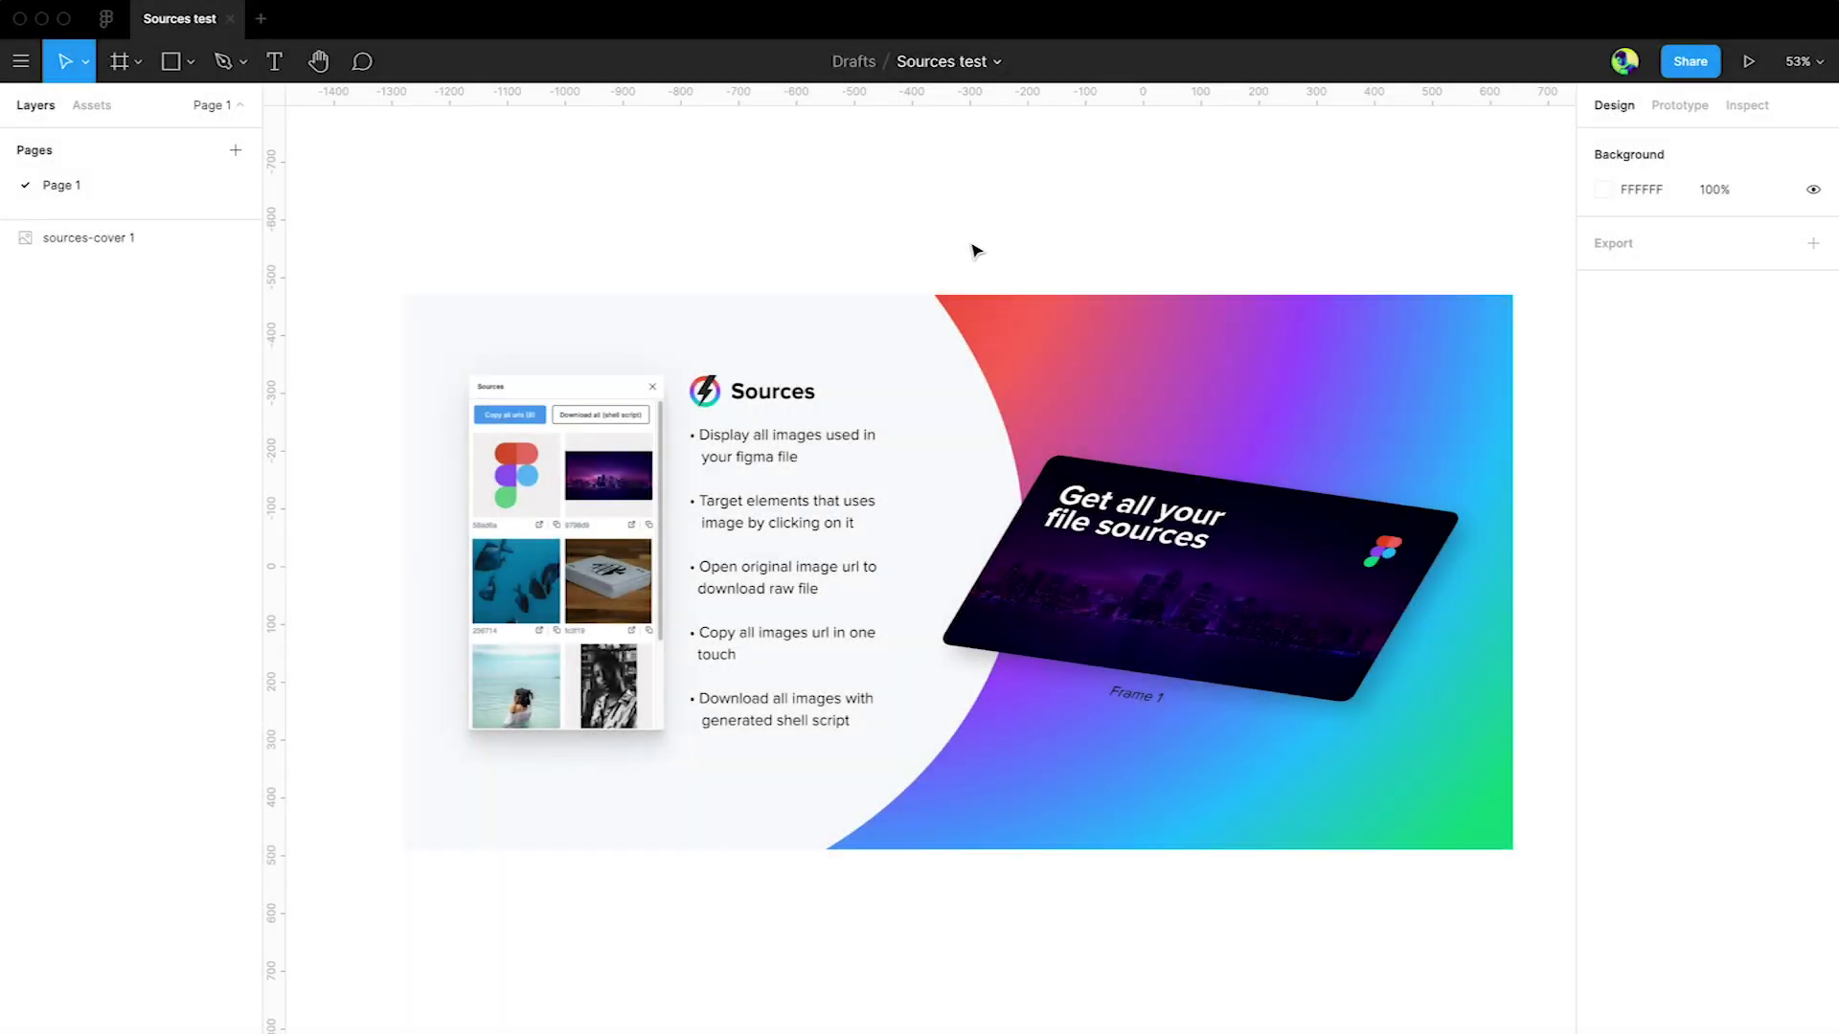
Step: Search Figma Community plugins for 'sources' and open the Sources plugin page
left_click(107, 28)
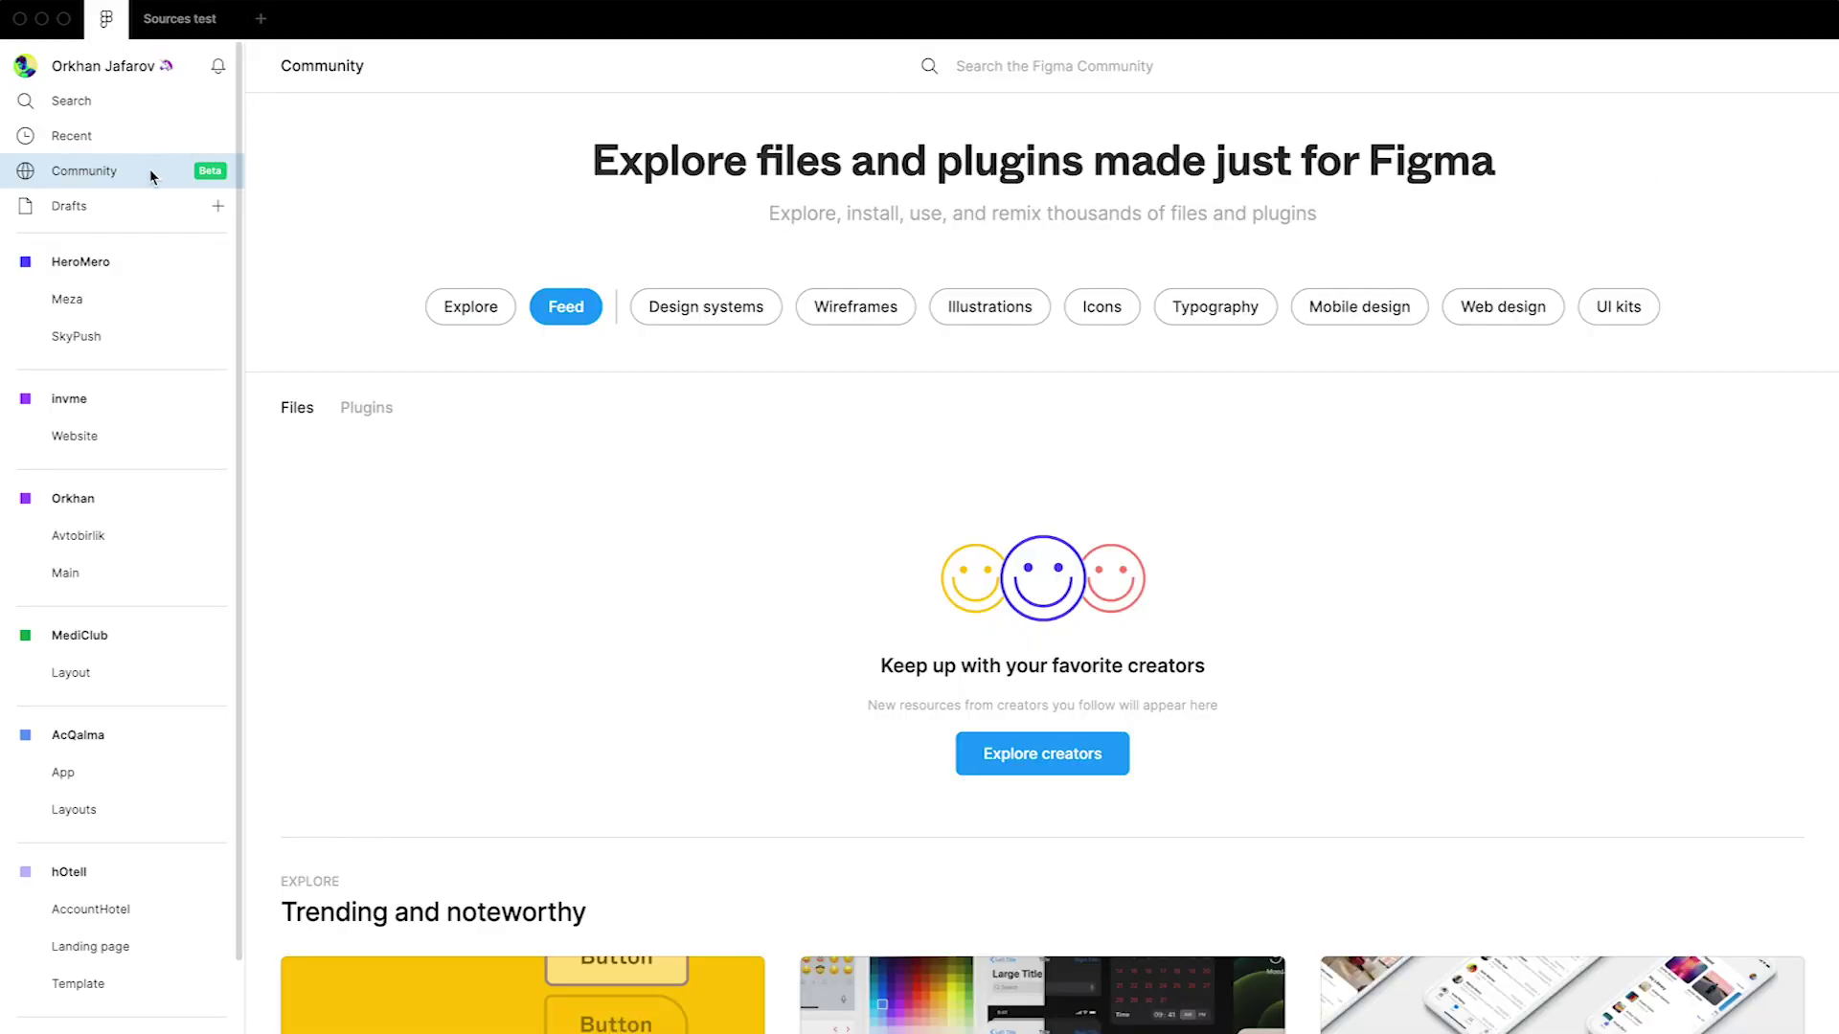
left_click(379, 407)
left_click(1011, 67)
type("sources")
key("Return")
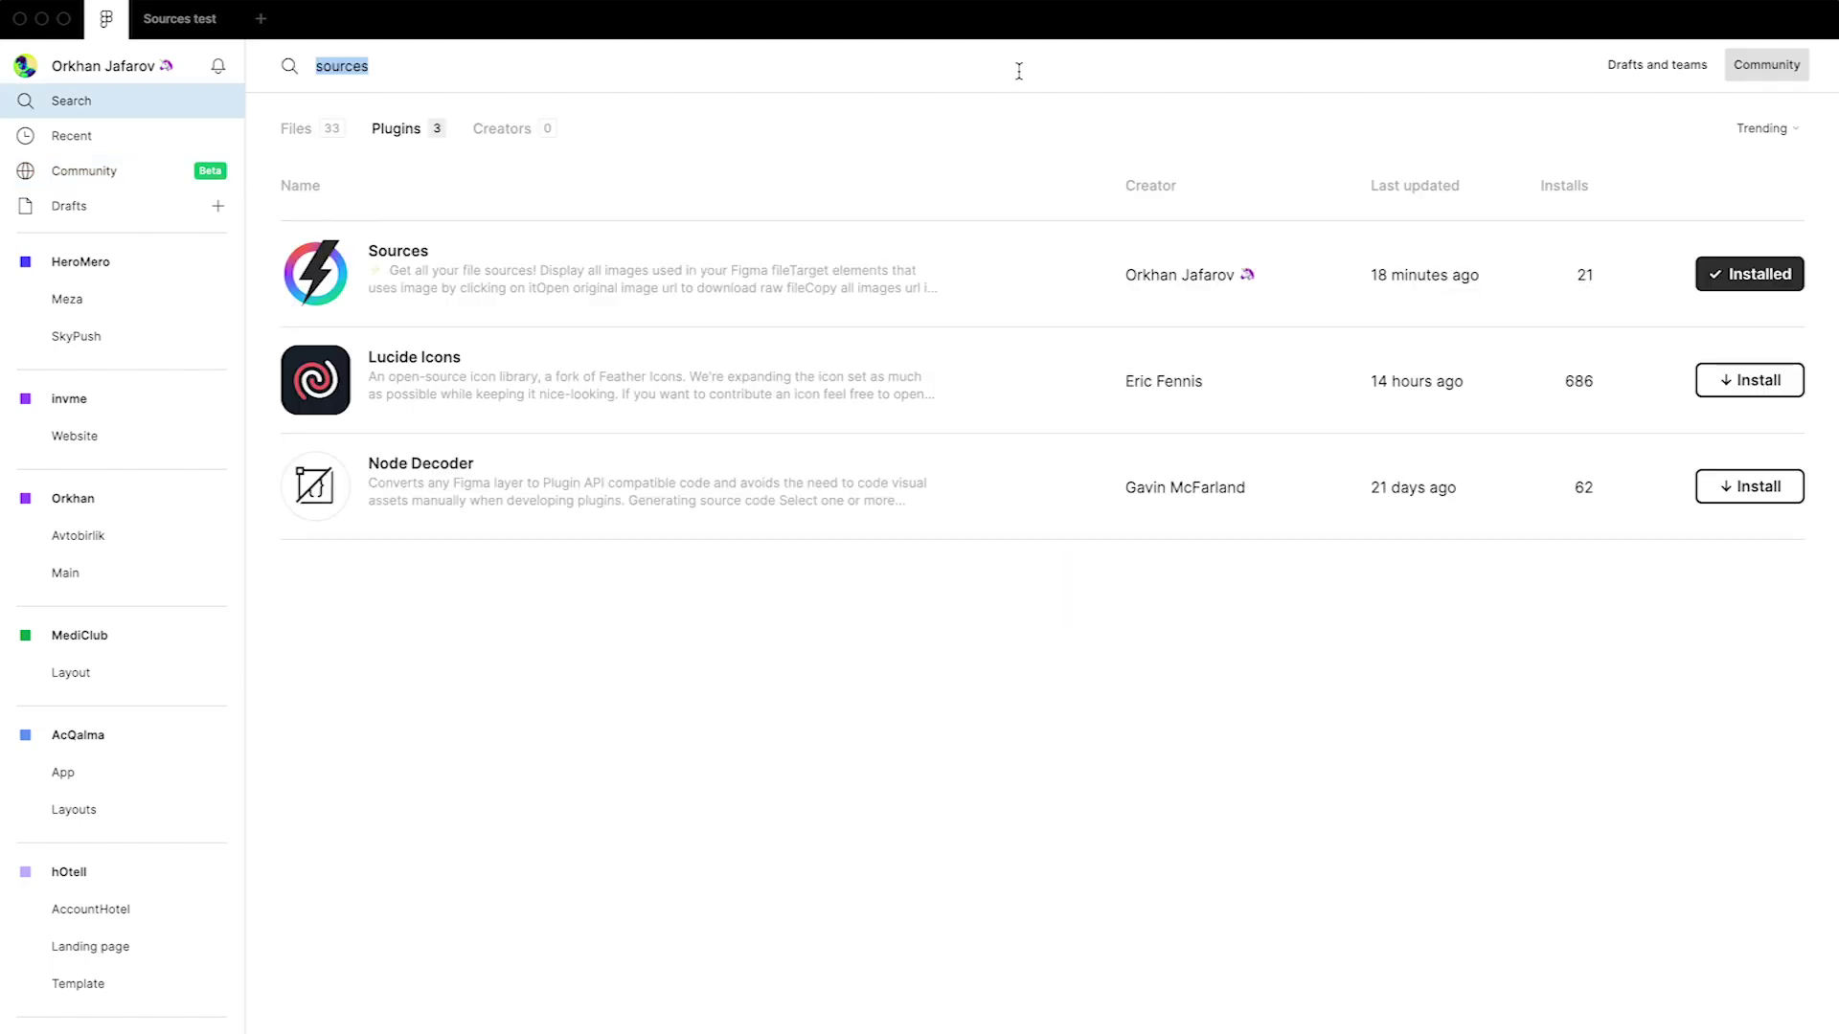
left_click(726, 294)
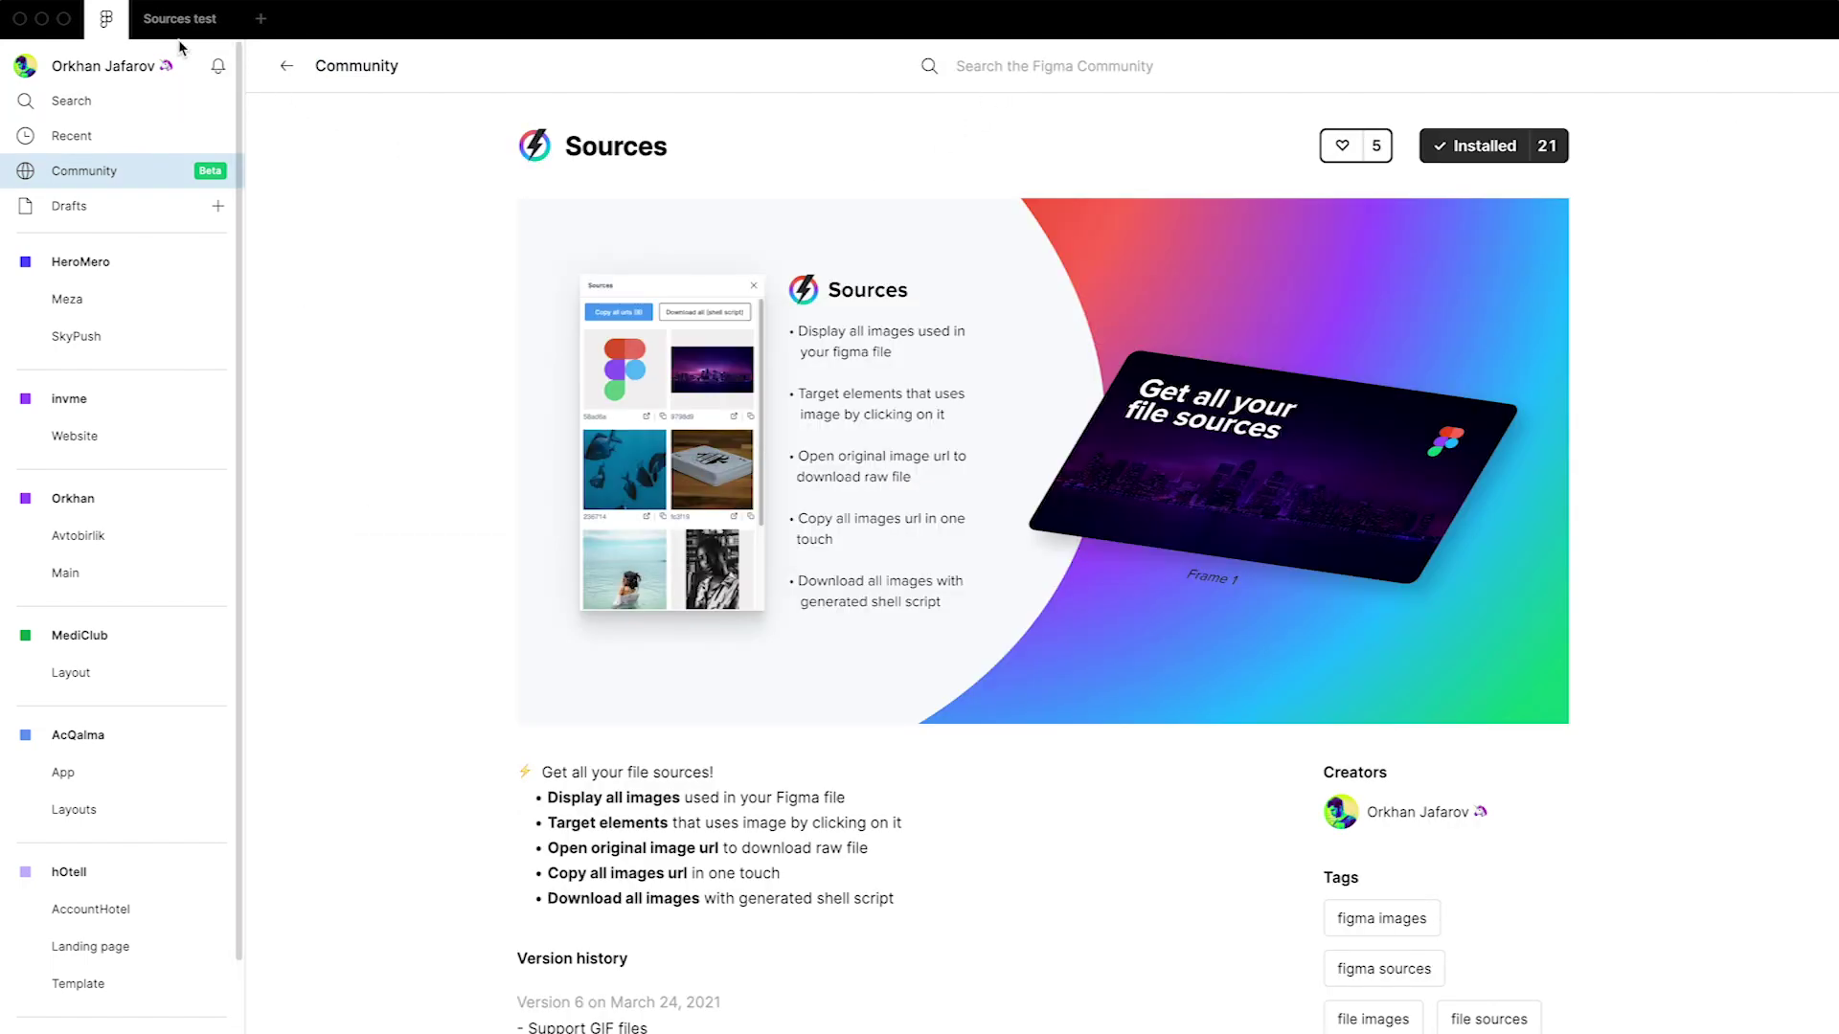
Step: Return to the Sources test file and run the Sources plugin from quick actions
left_click(173, 36)
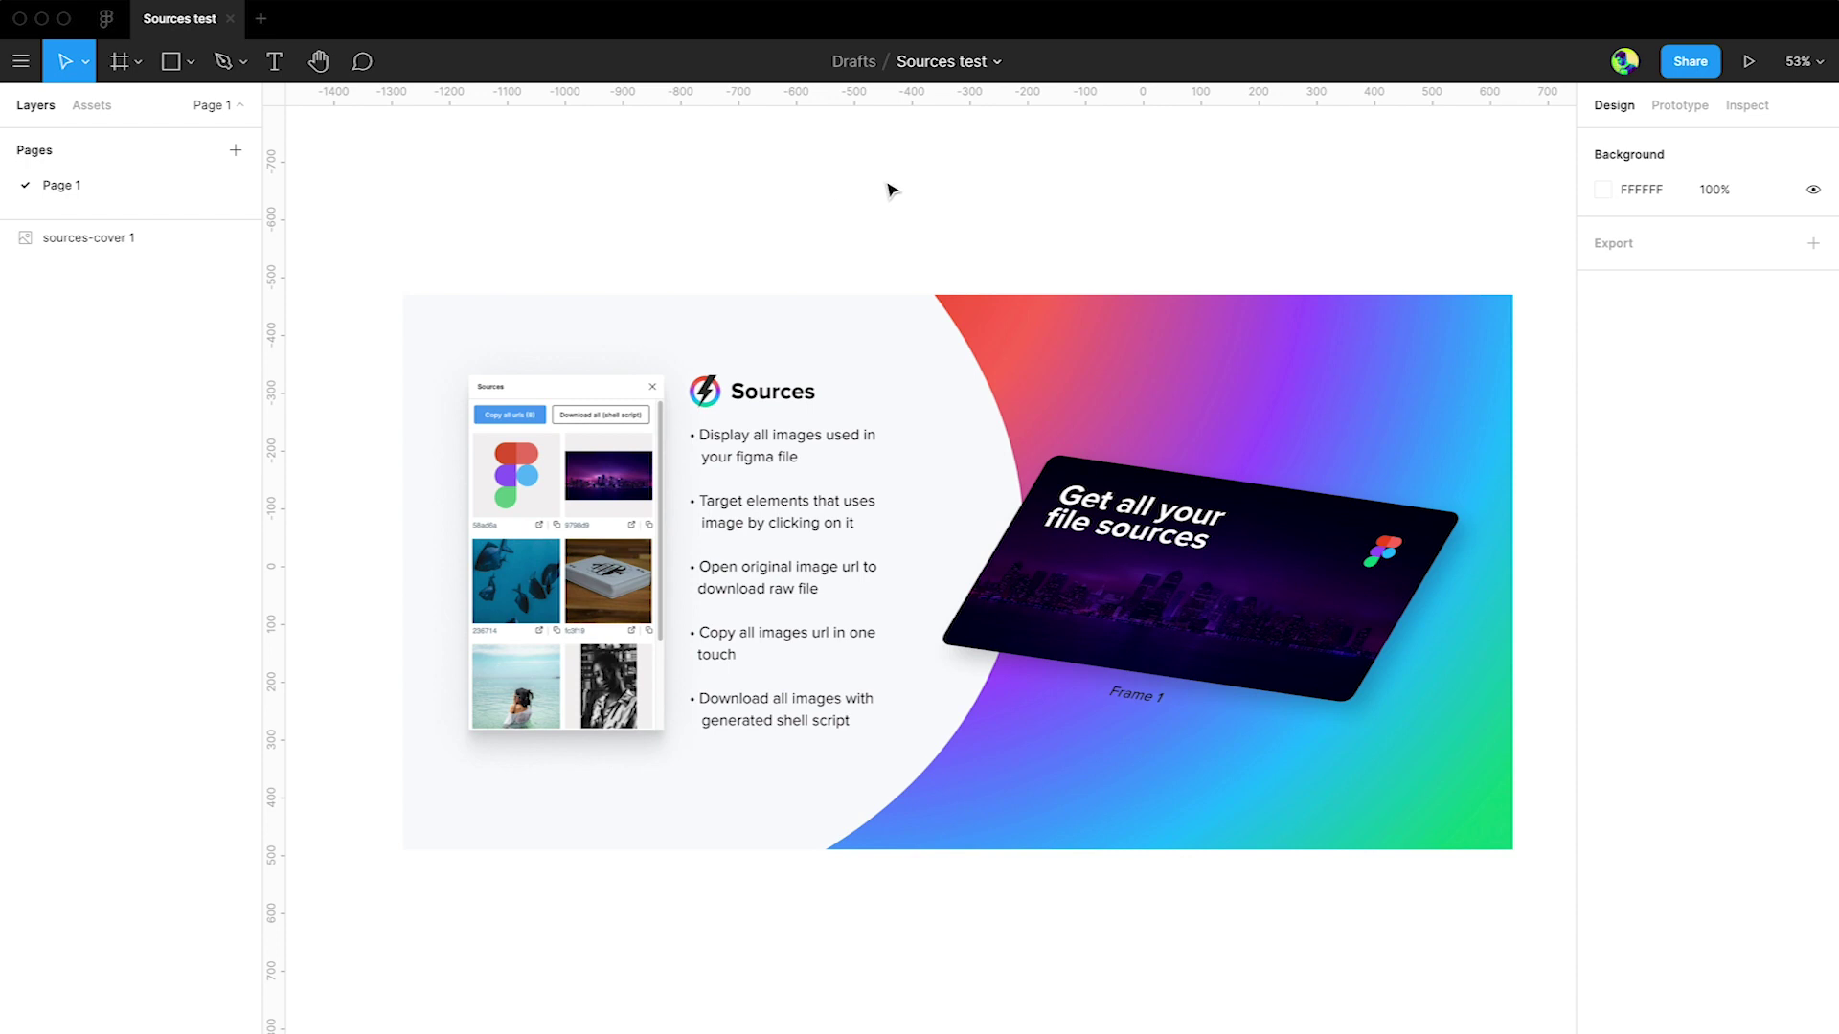
key("super+slash")
type("sou")
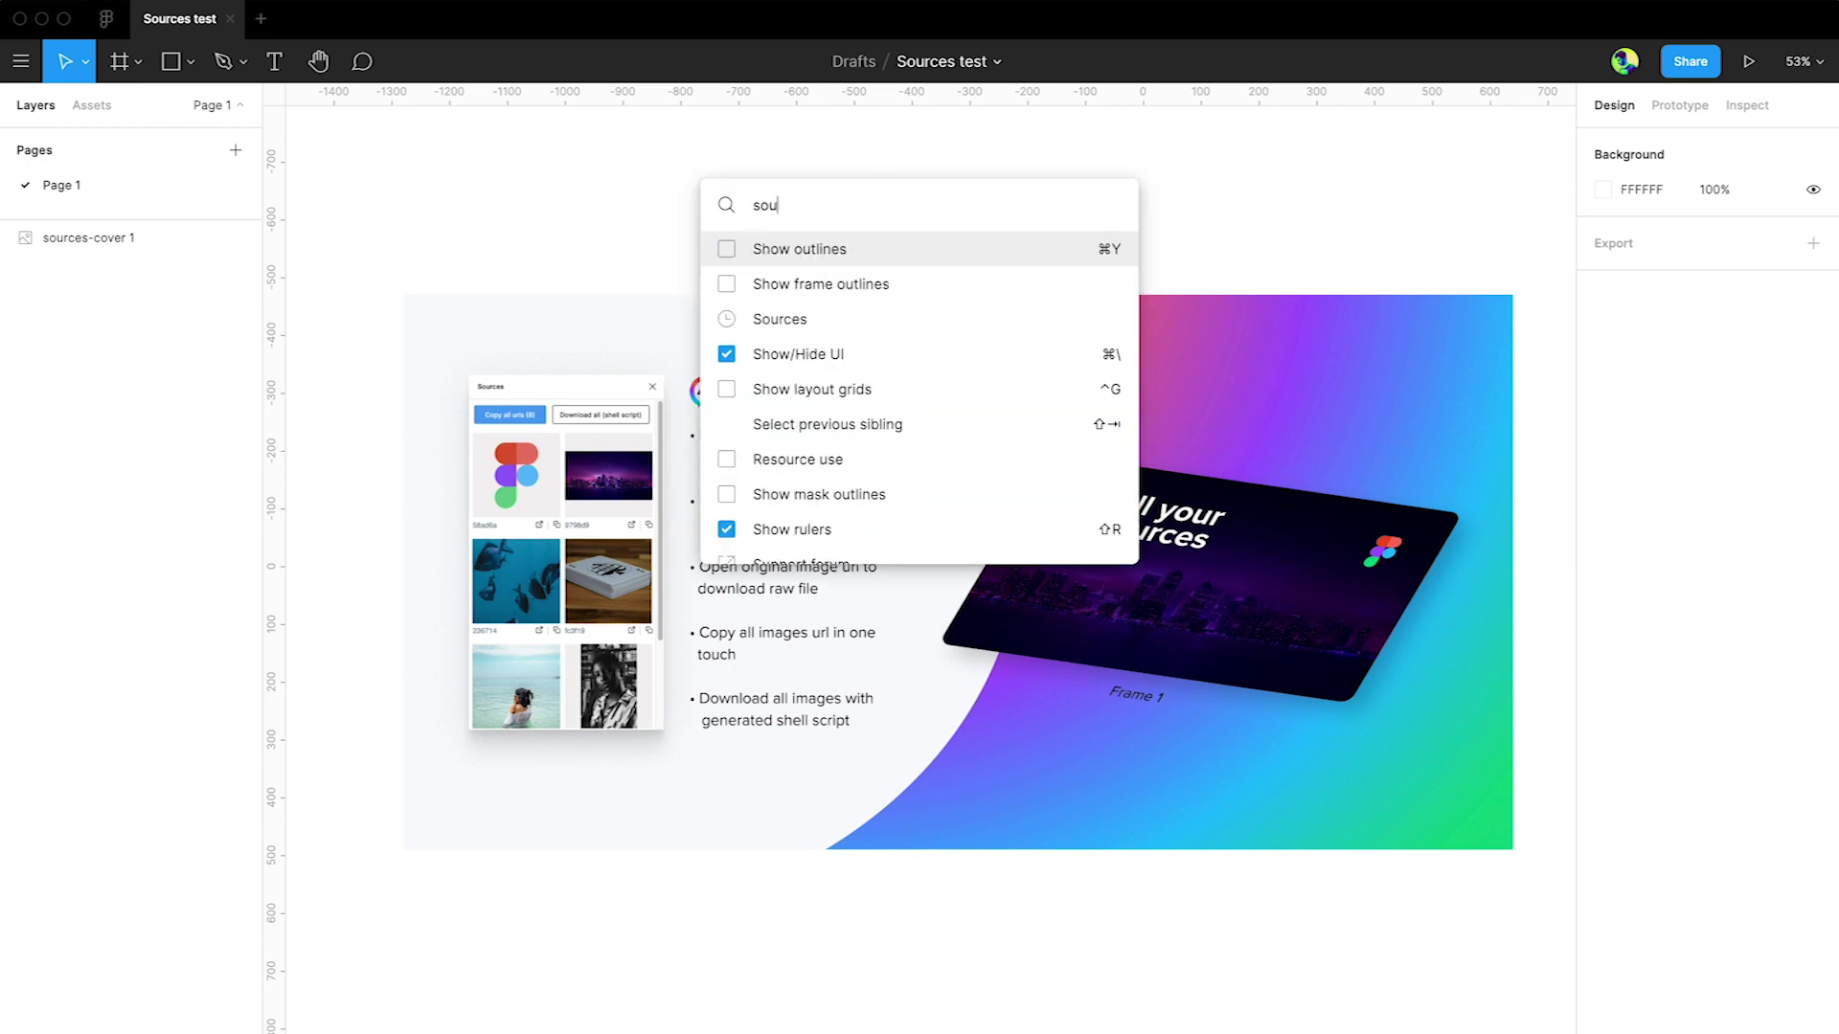
type("r")
key("Return")
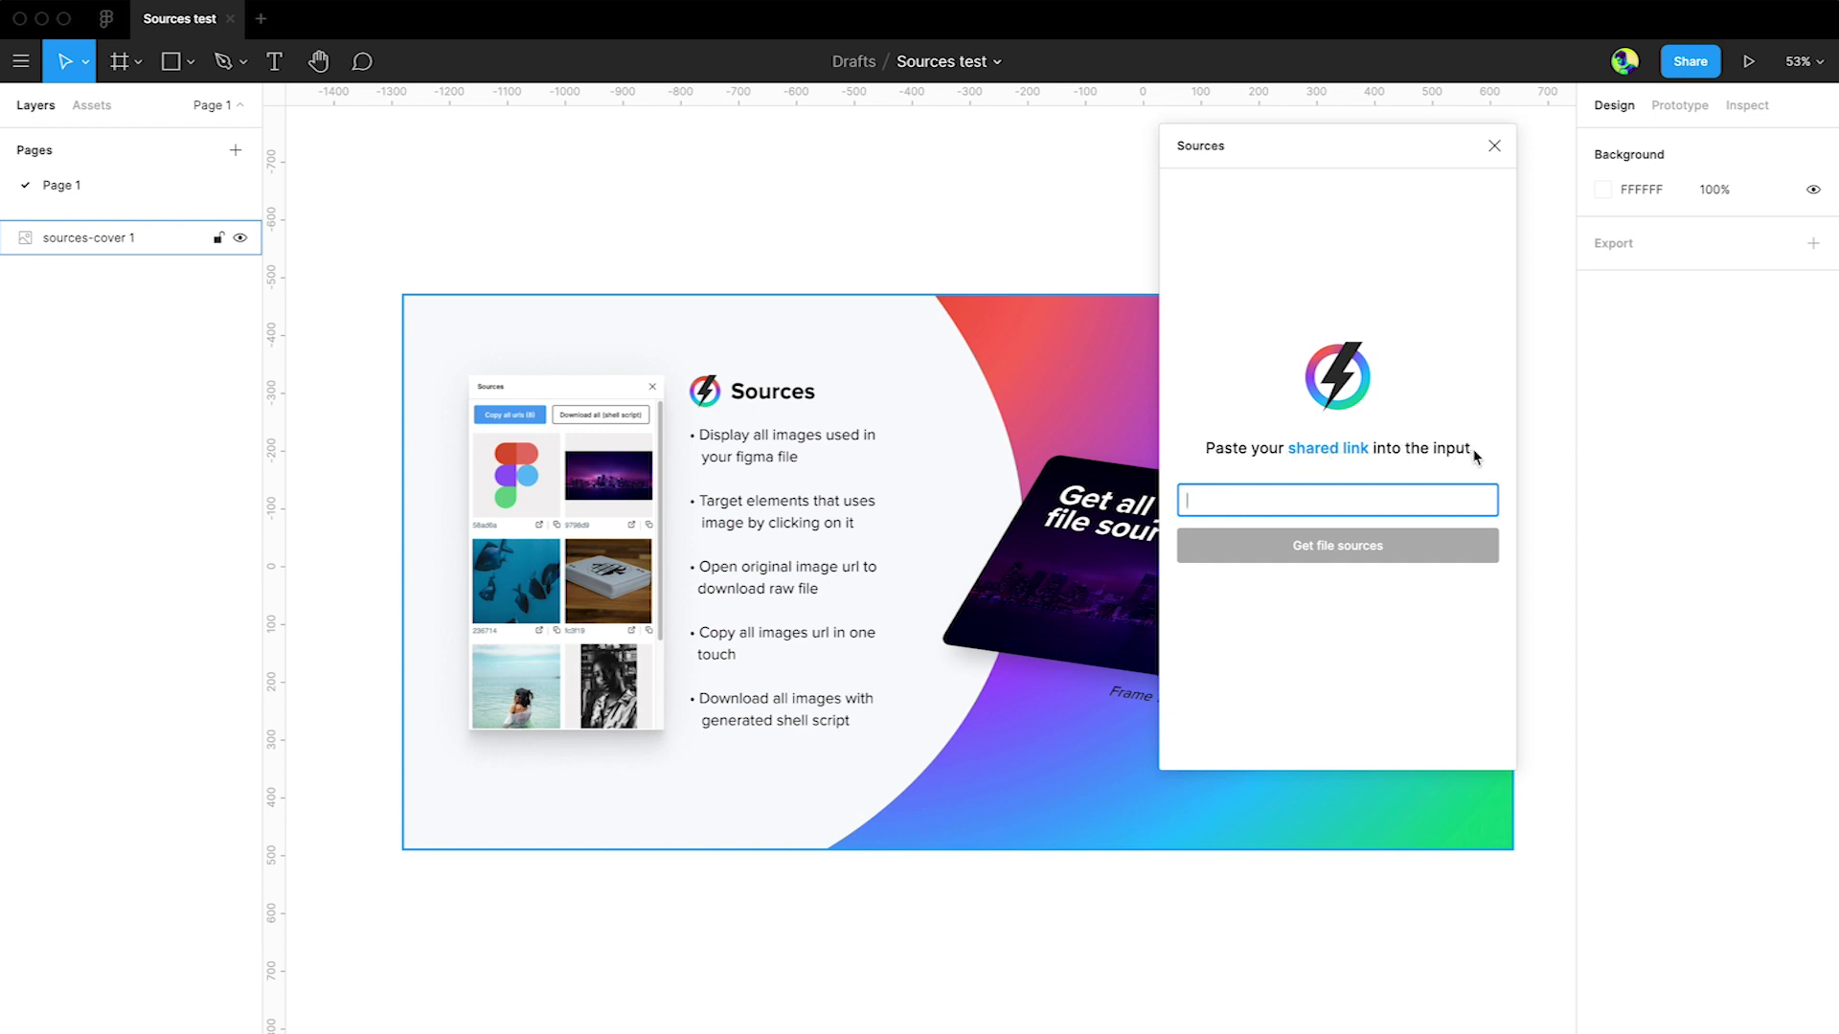
Step: Expand and collapse the shared link help, then bring up the file's sharing settings
left_click(1346, 450)
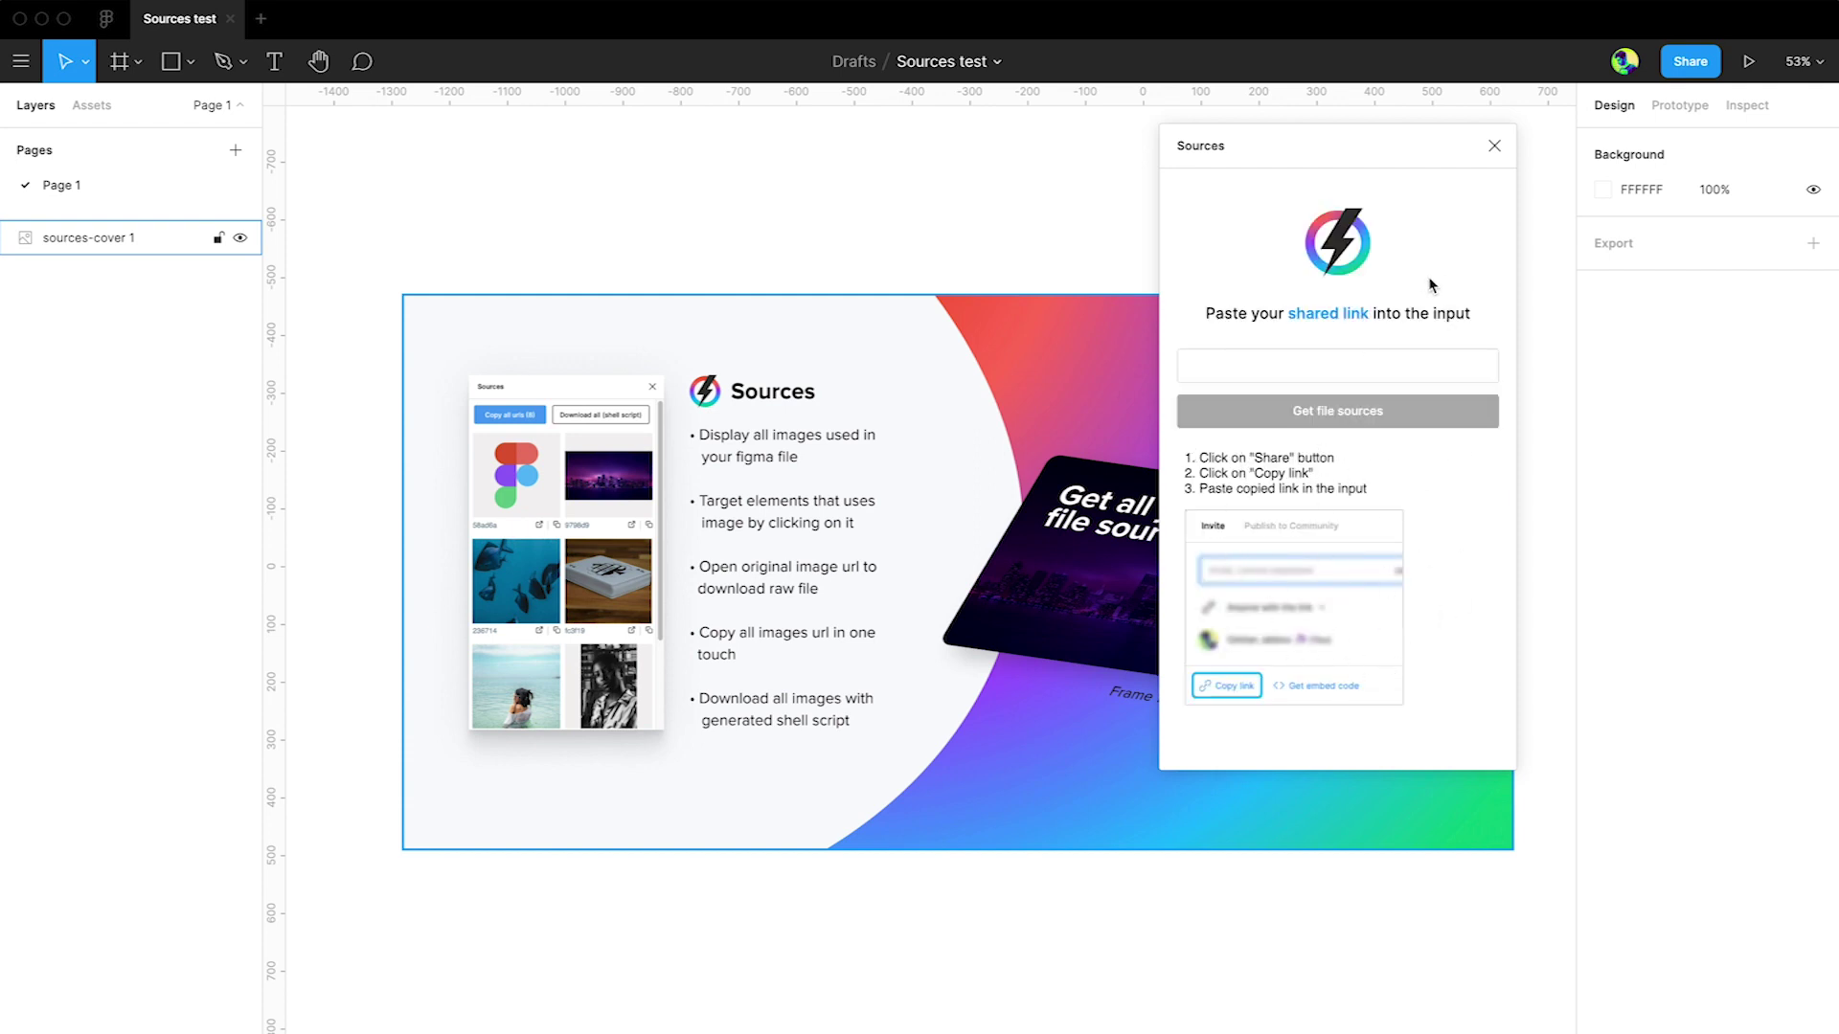
left_click(1331, 322)
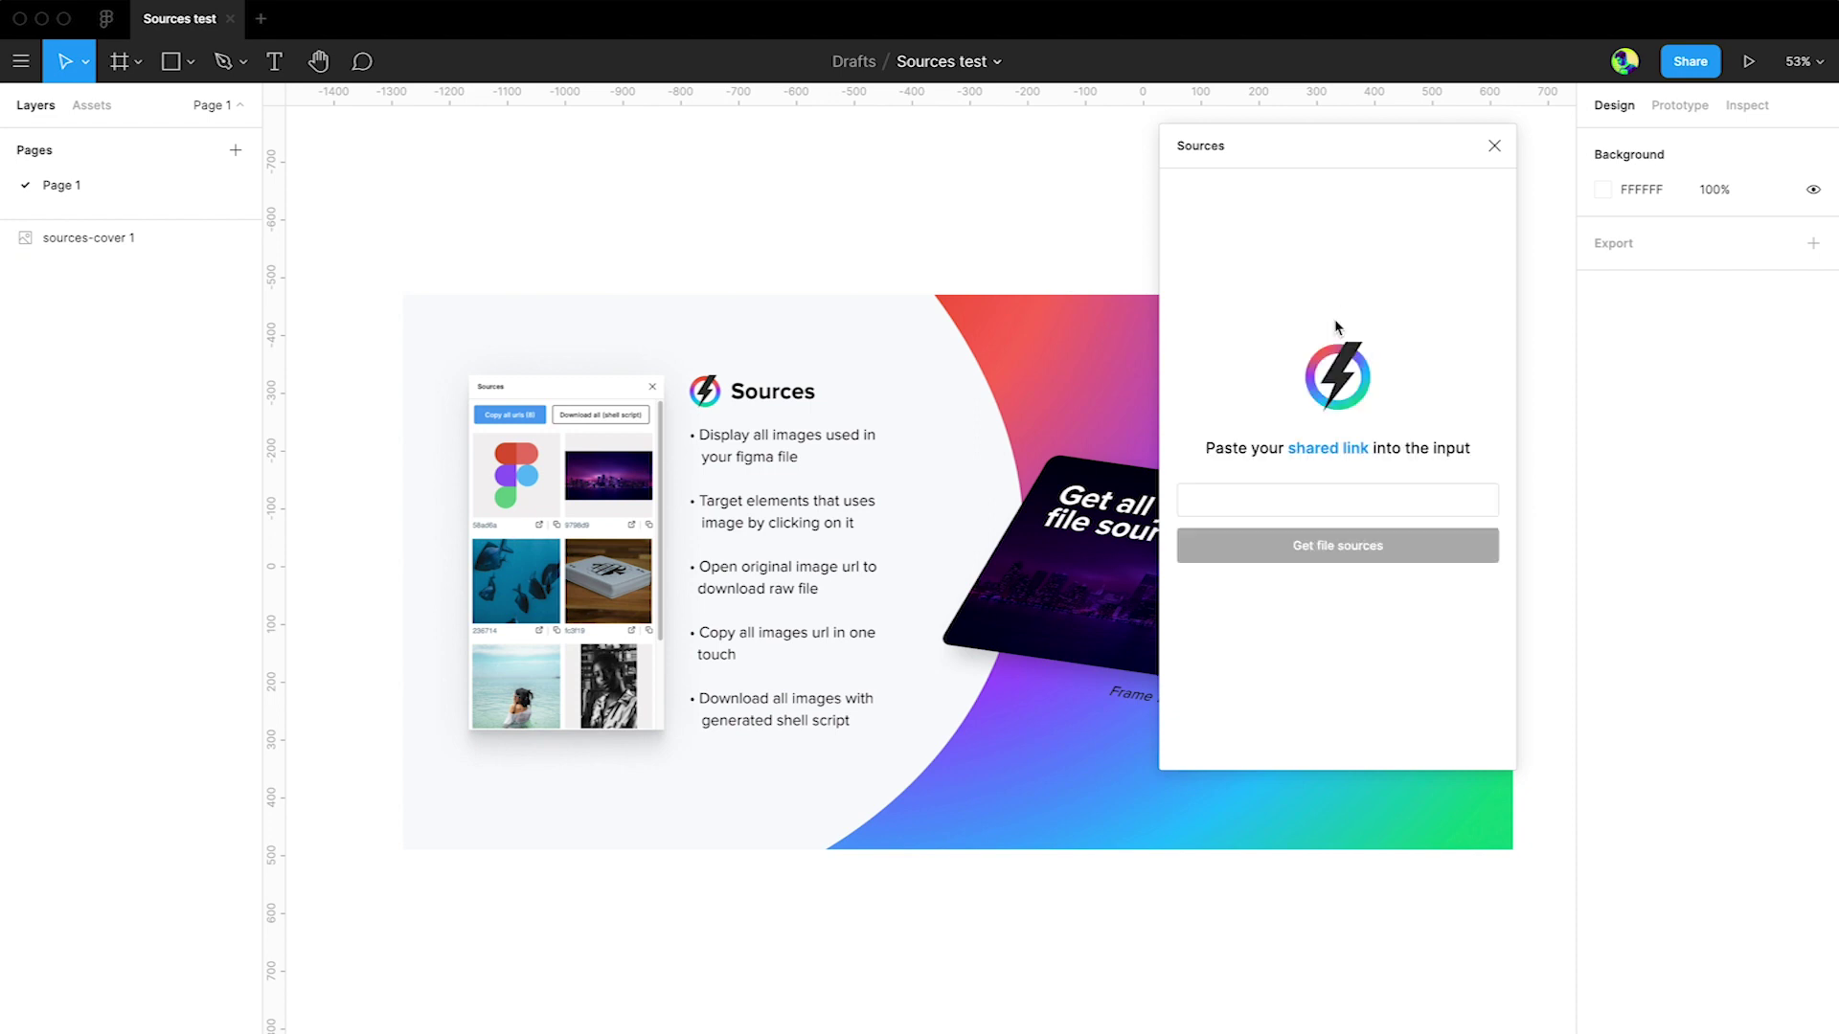
left_click(1690, 62)
Step: Copy the file's shared link, paste it into Sources, and fetch the file sources
left_click_drag(1434, 142, 1601, 124)
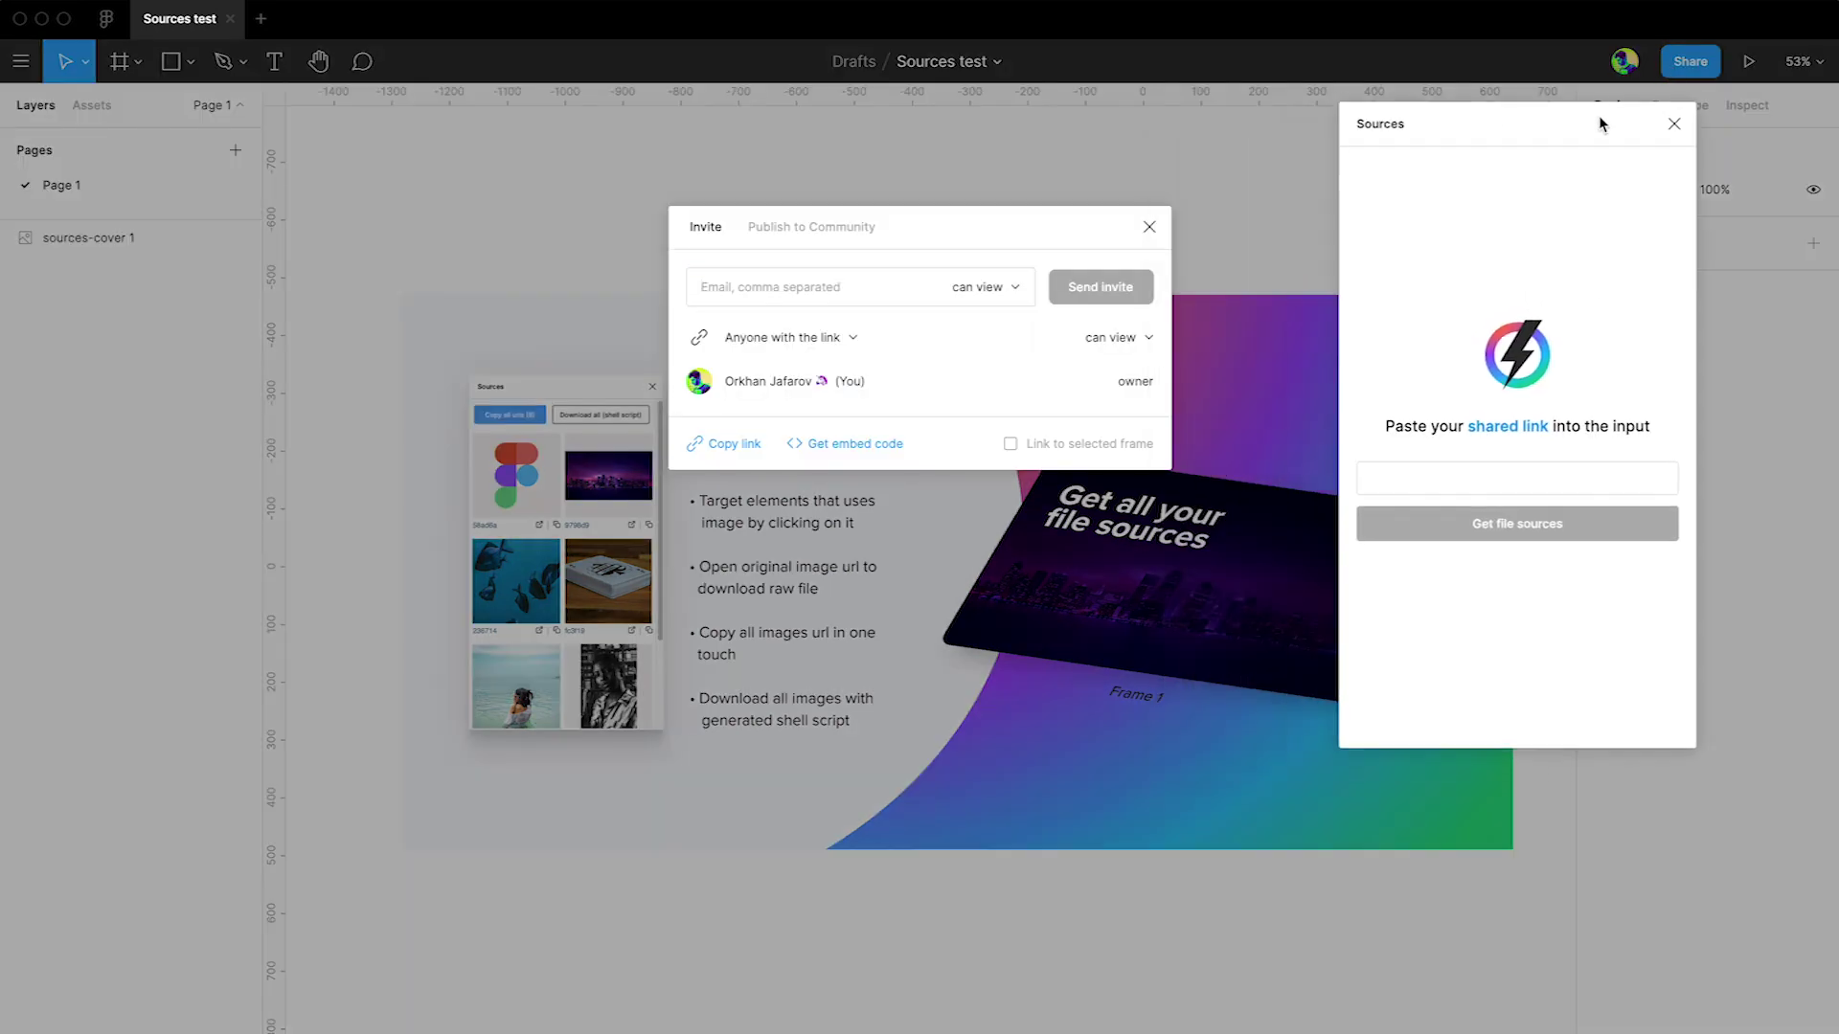
left_click(955, 568)
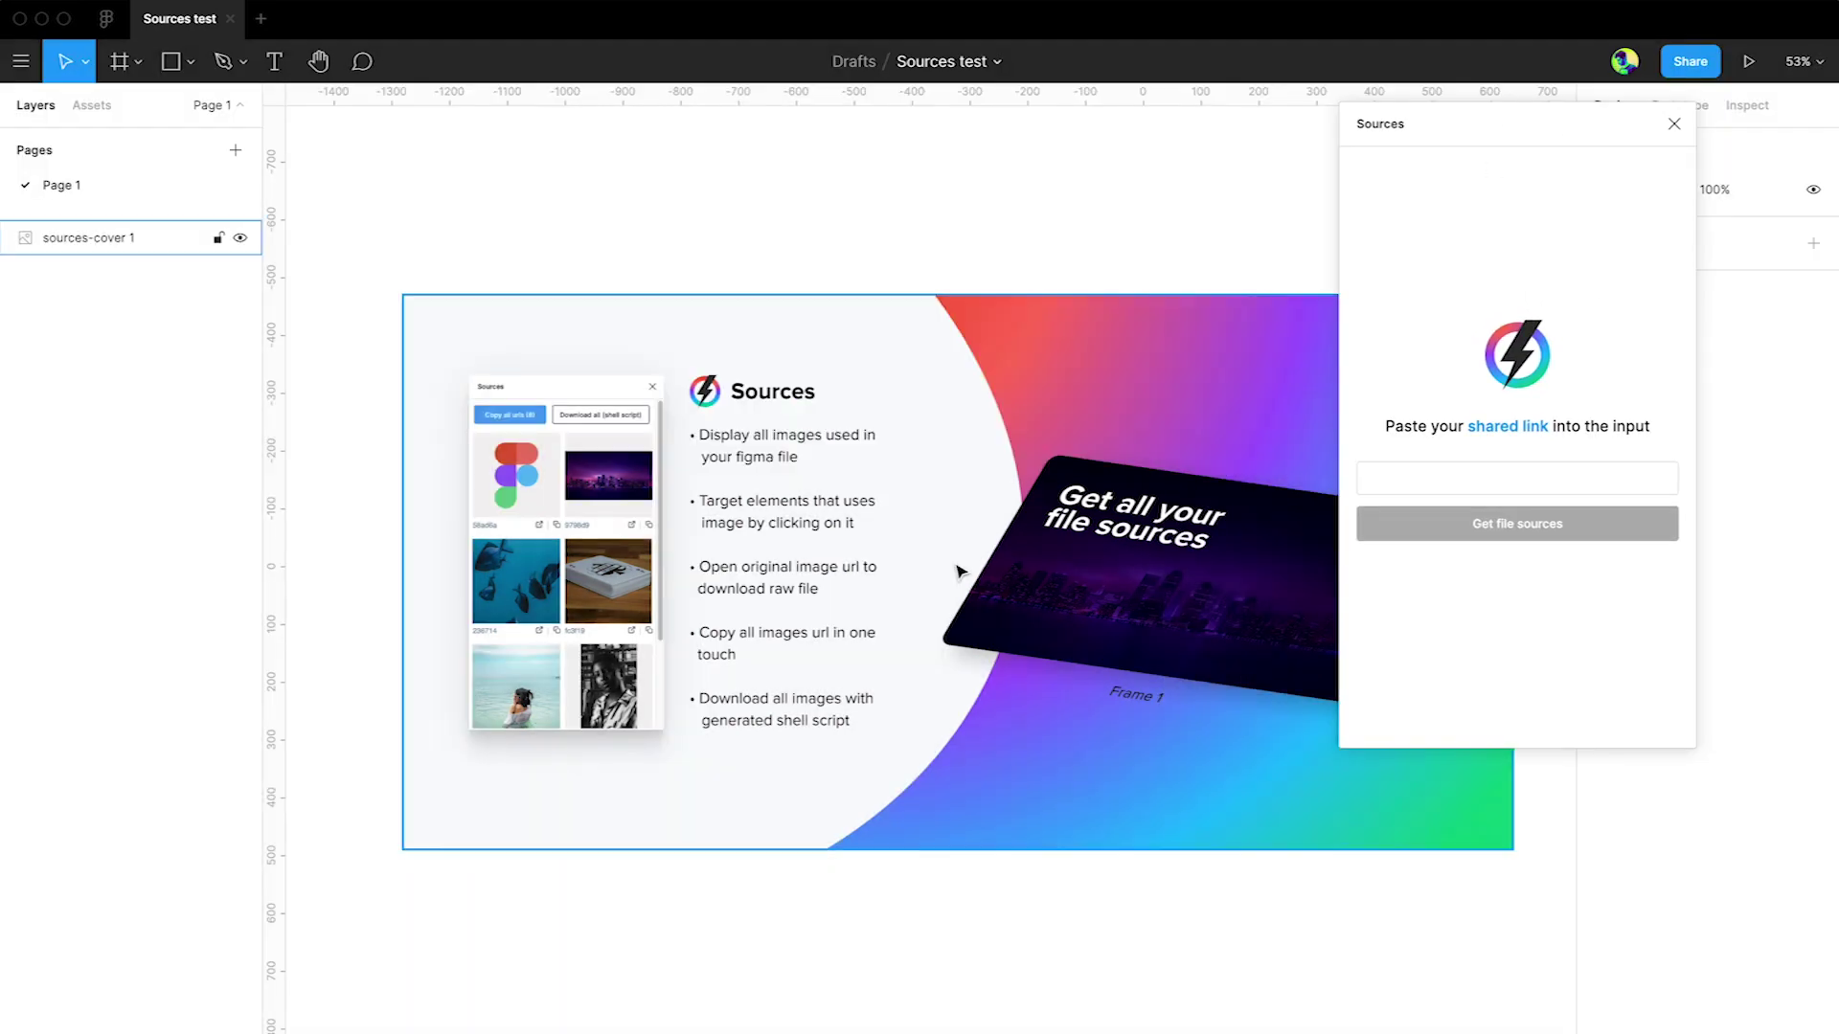
left_click(1424, 480)
key("super+v")
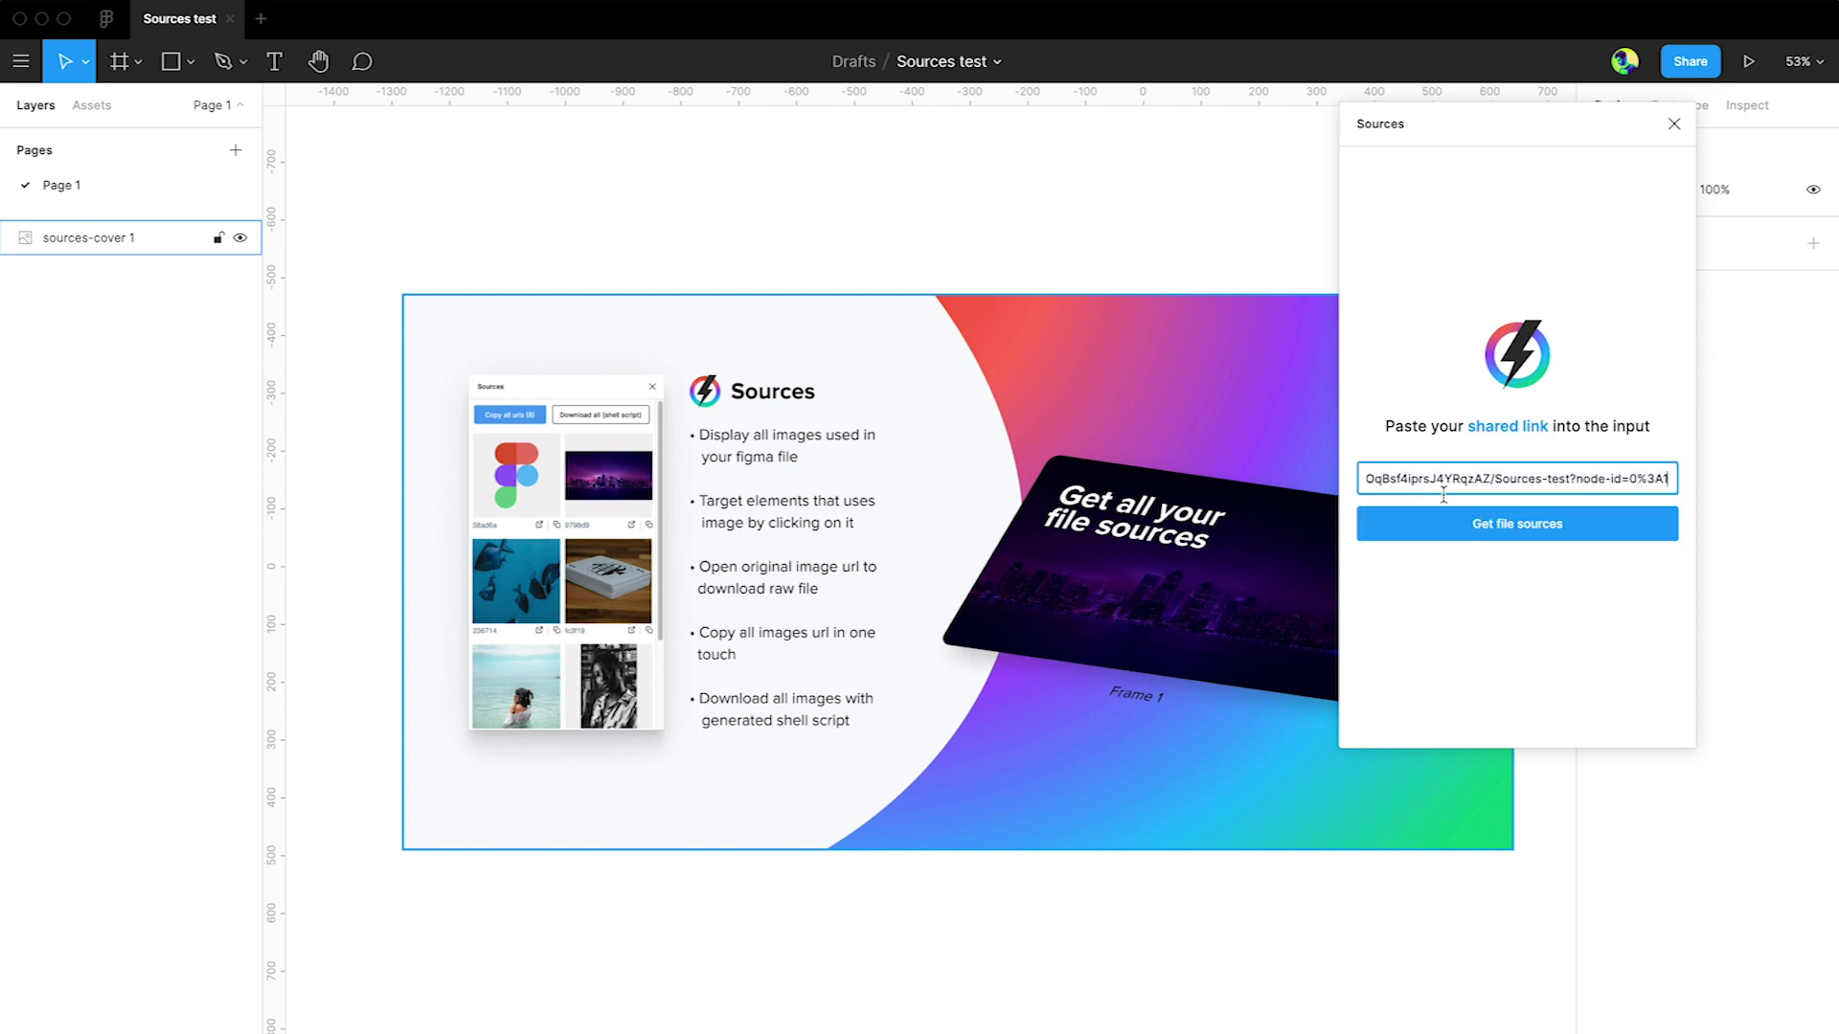
left_click(1547, 536)
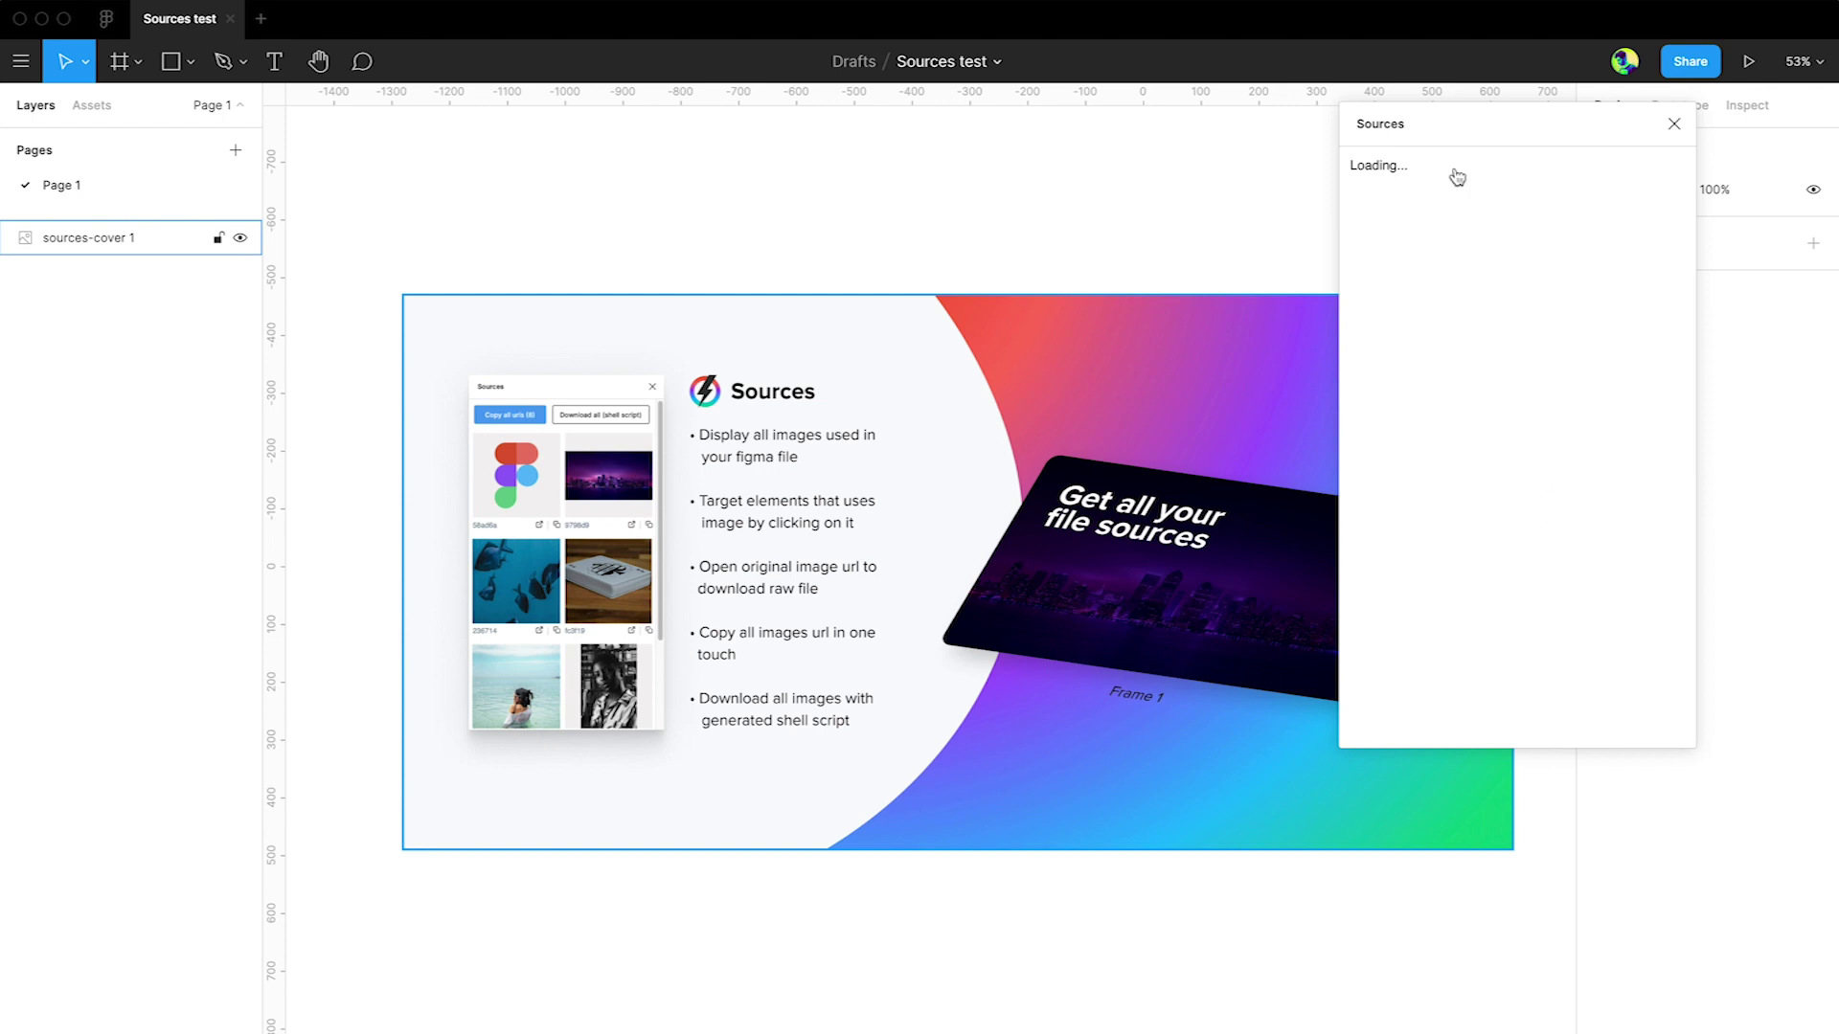
Step: Close the Sources plugin after it lists image 02beb2, panning to space above the frame
left_click_drag(1481, 117, 1381, 128)
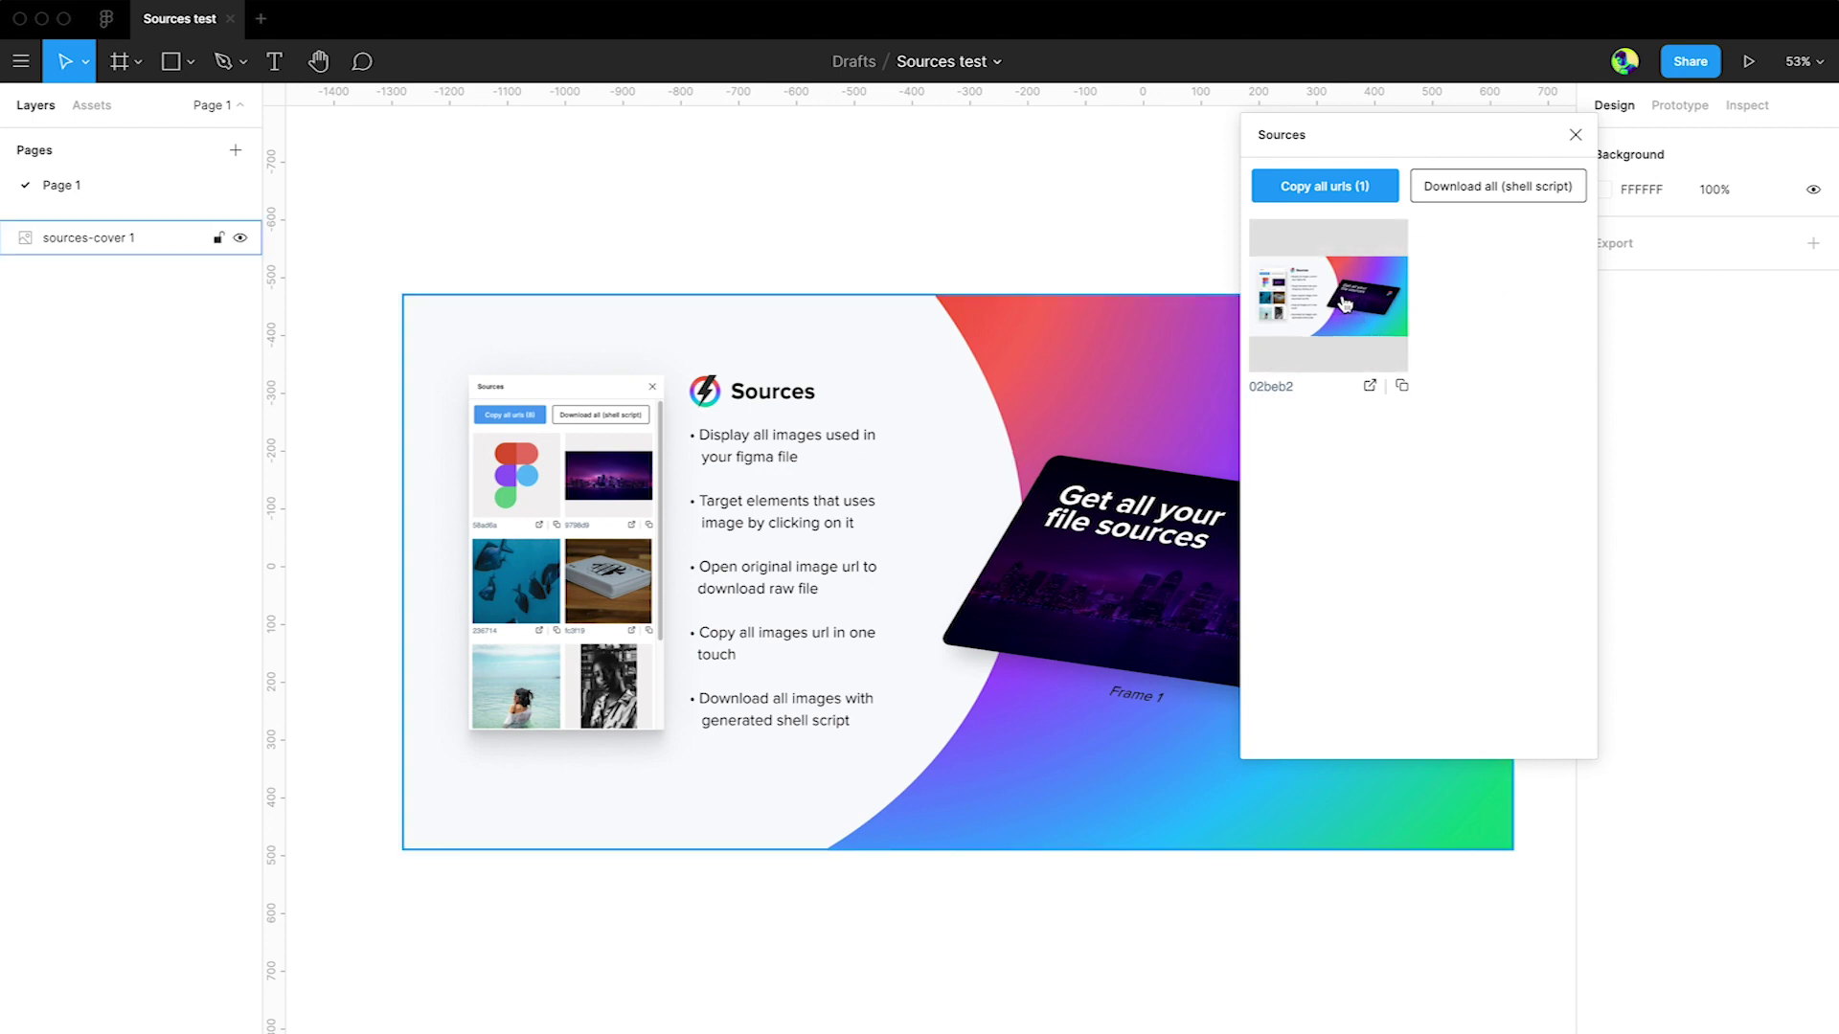
left_click(1574, 142)
left_click_drag(1372, 165, 1363, 492)
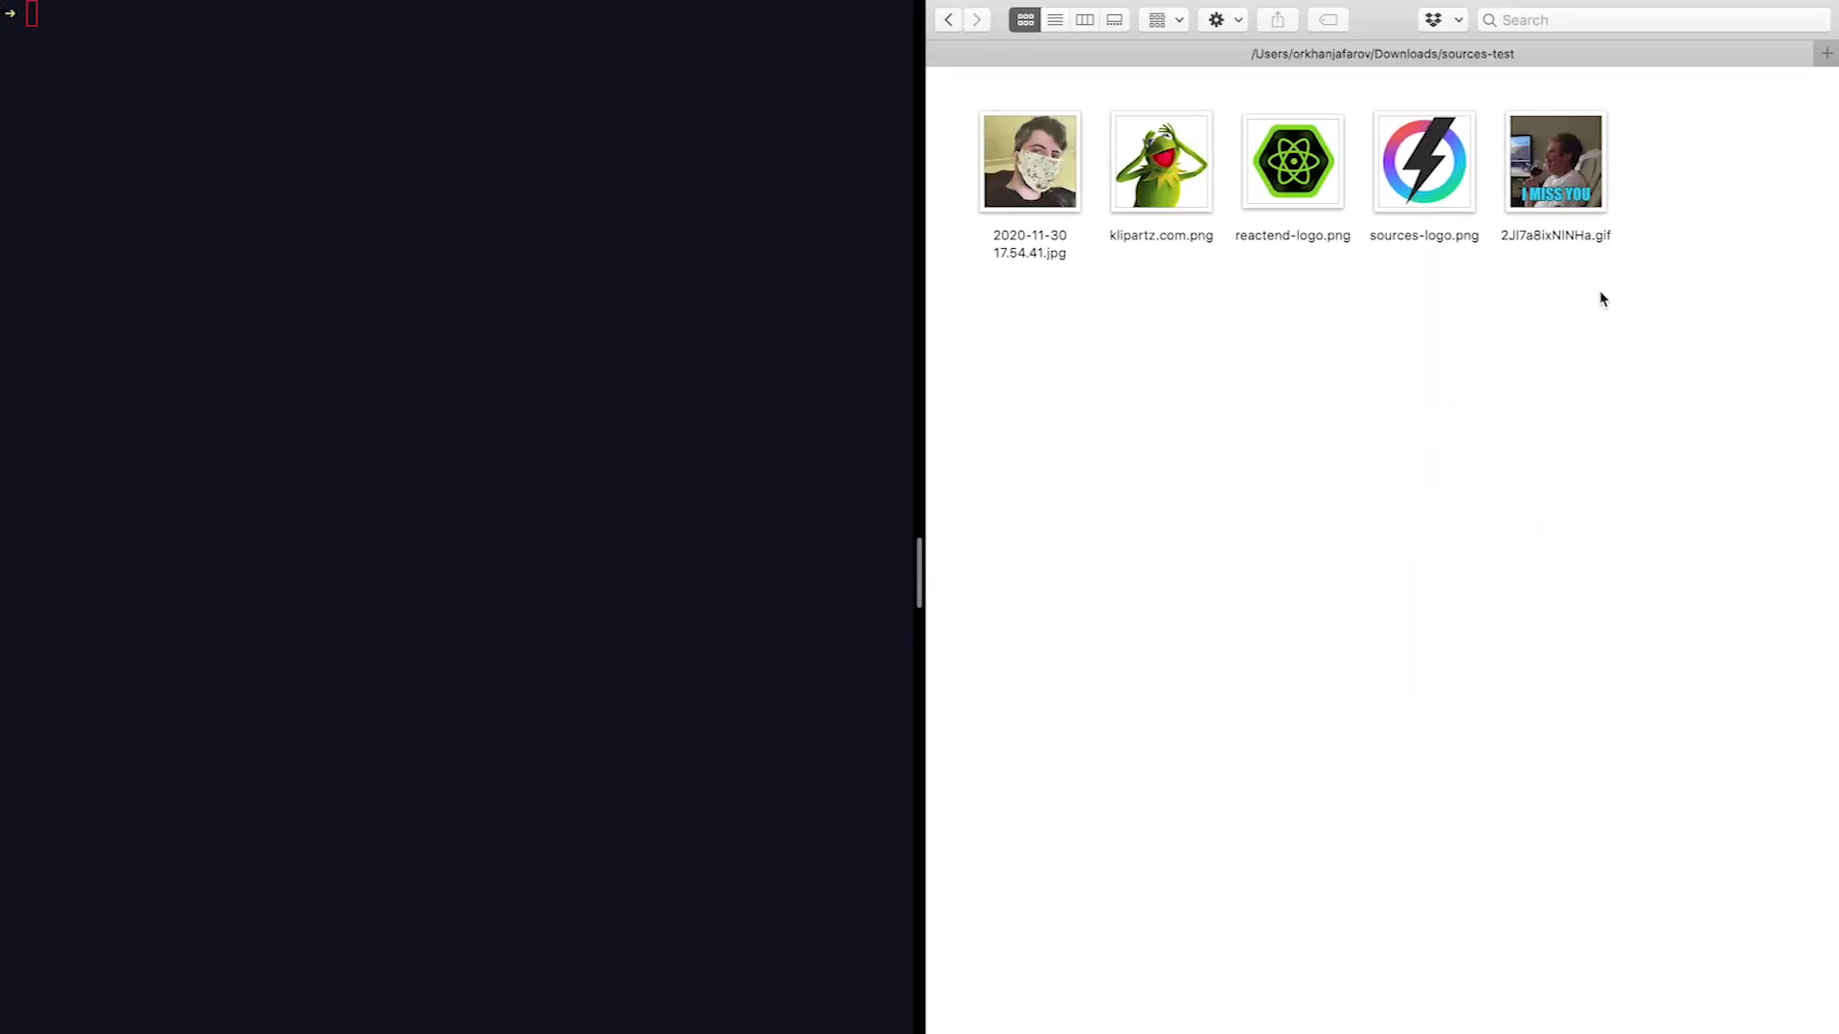
Step: Drag the five image files from Downloads/sources-test onto the canvas above the cover frame
left_click_drag(1599, 292, 1021, 188)
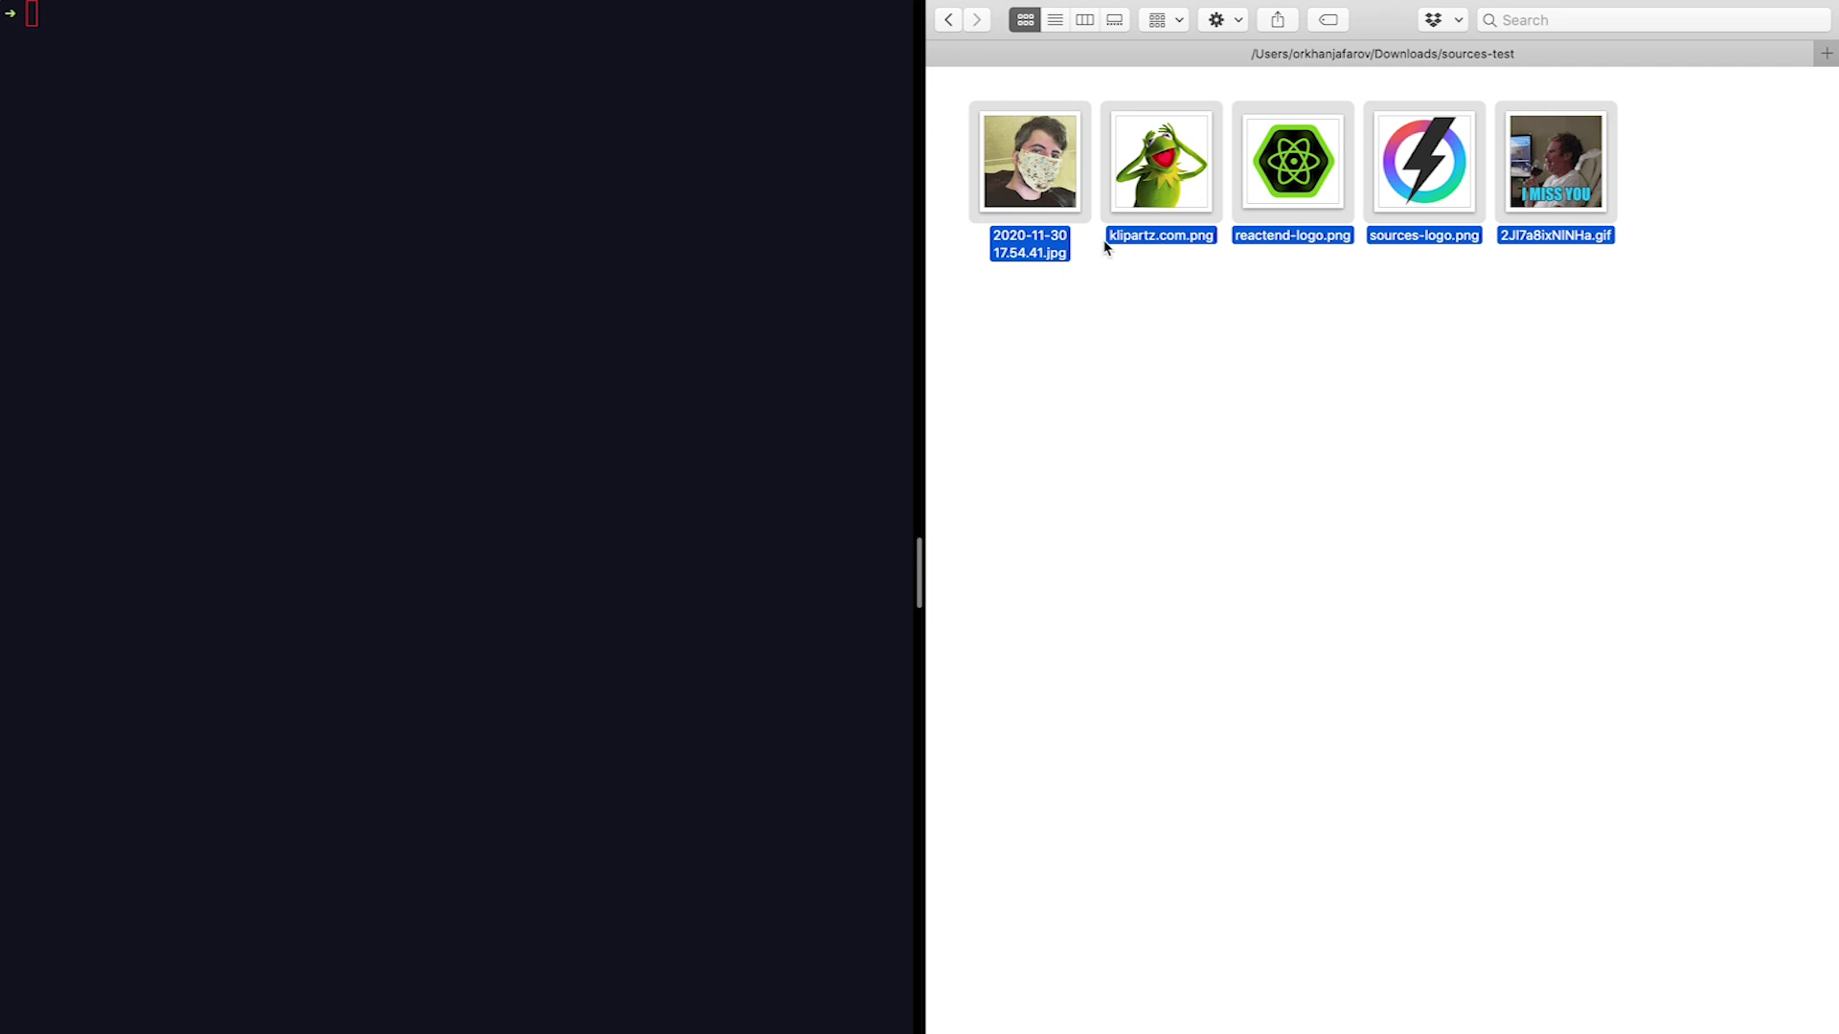
left_click_drag(1065, 174, 574, 321)
key("super+Tab")
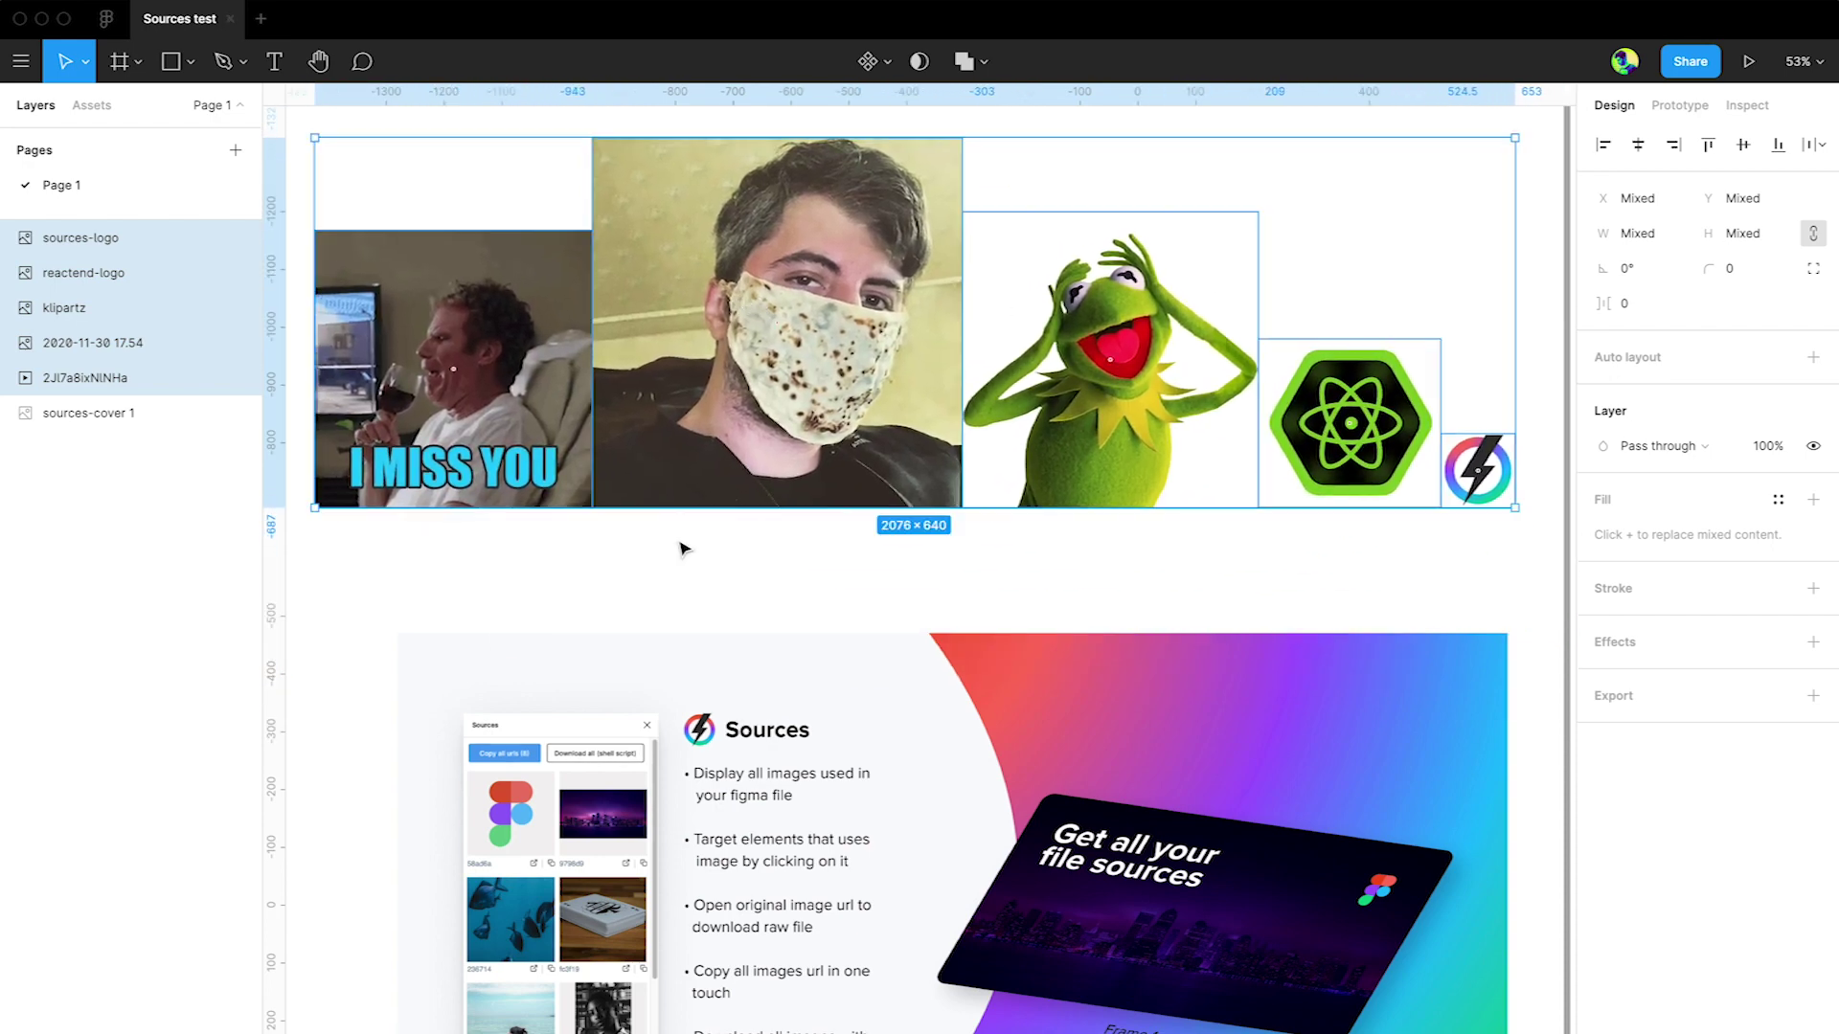
Step: Deselect the imported images, zoom out, and copy the file's shared link
left_click(681, 536)
left_click_drag(681, 521, 689, 595)
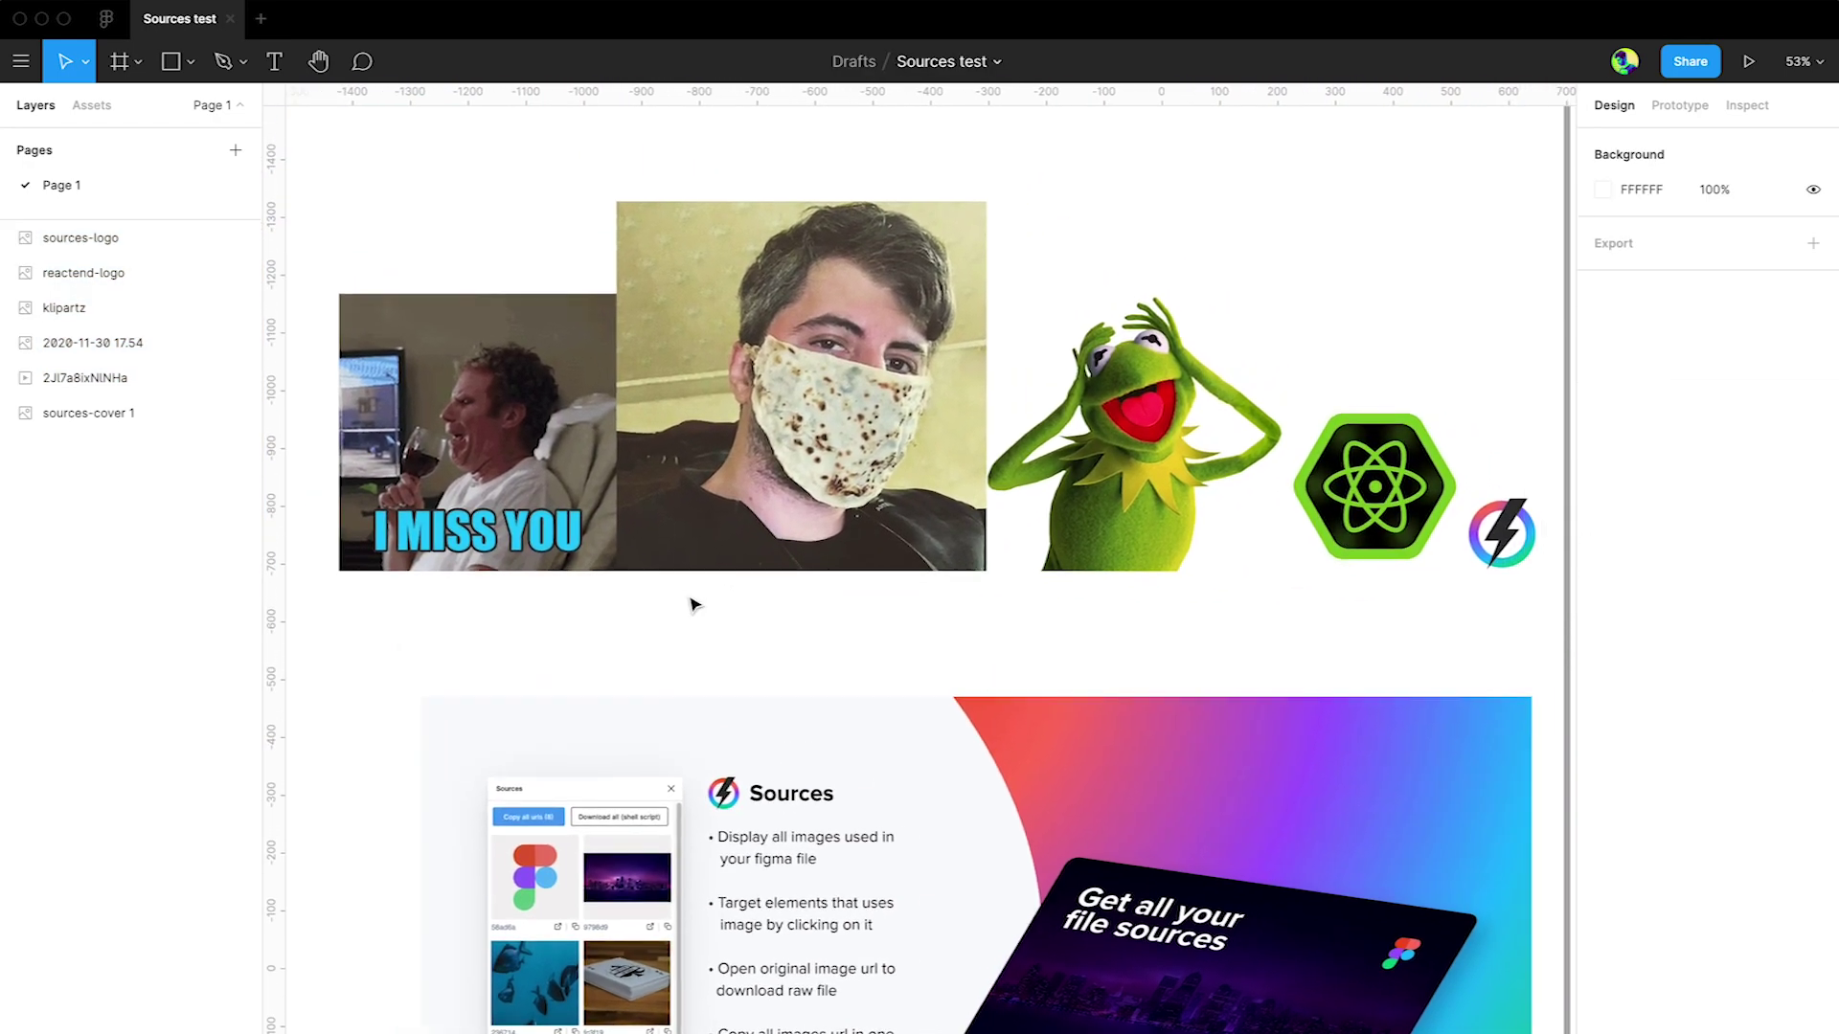
scroll(697, 598, "down", 2)
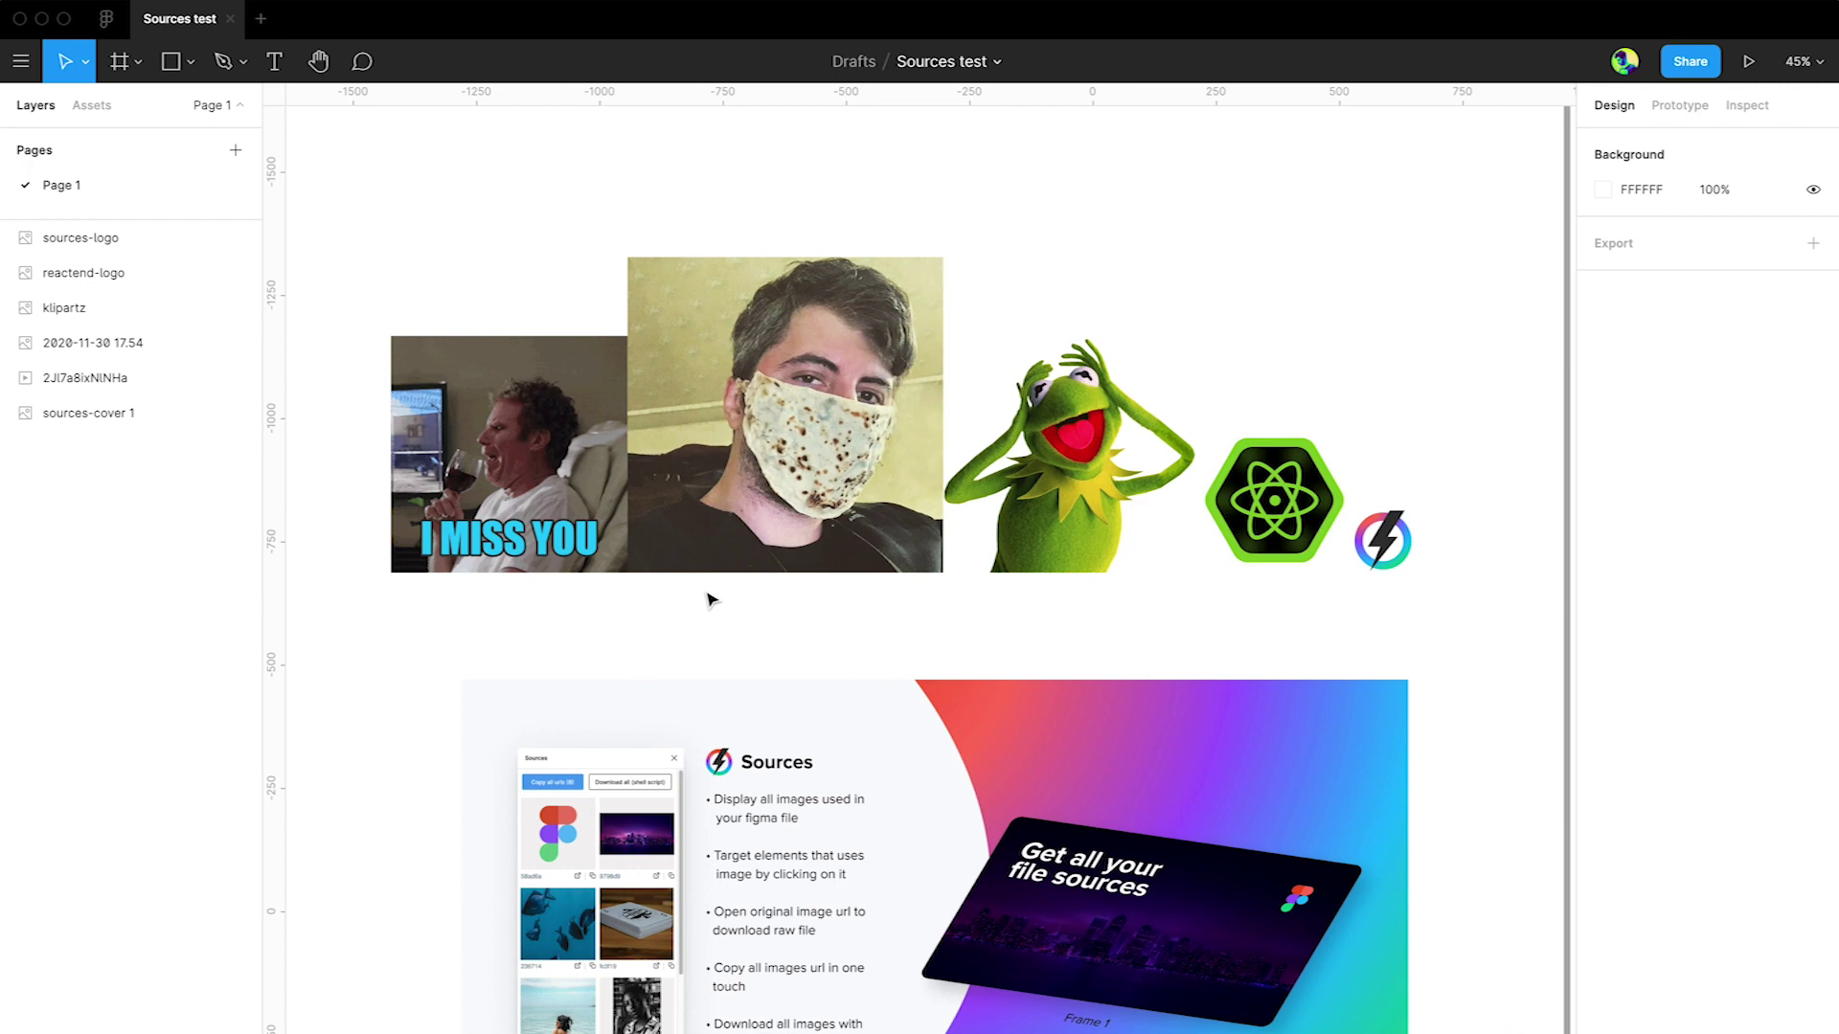
left_click(1690, 62)
left_click(783, 484)
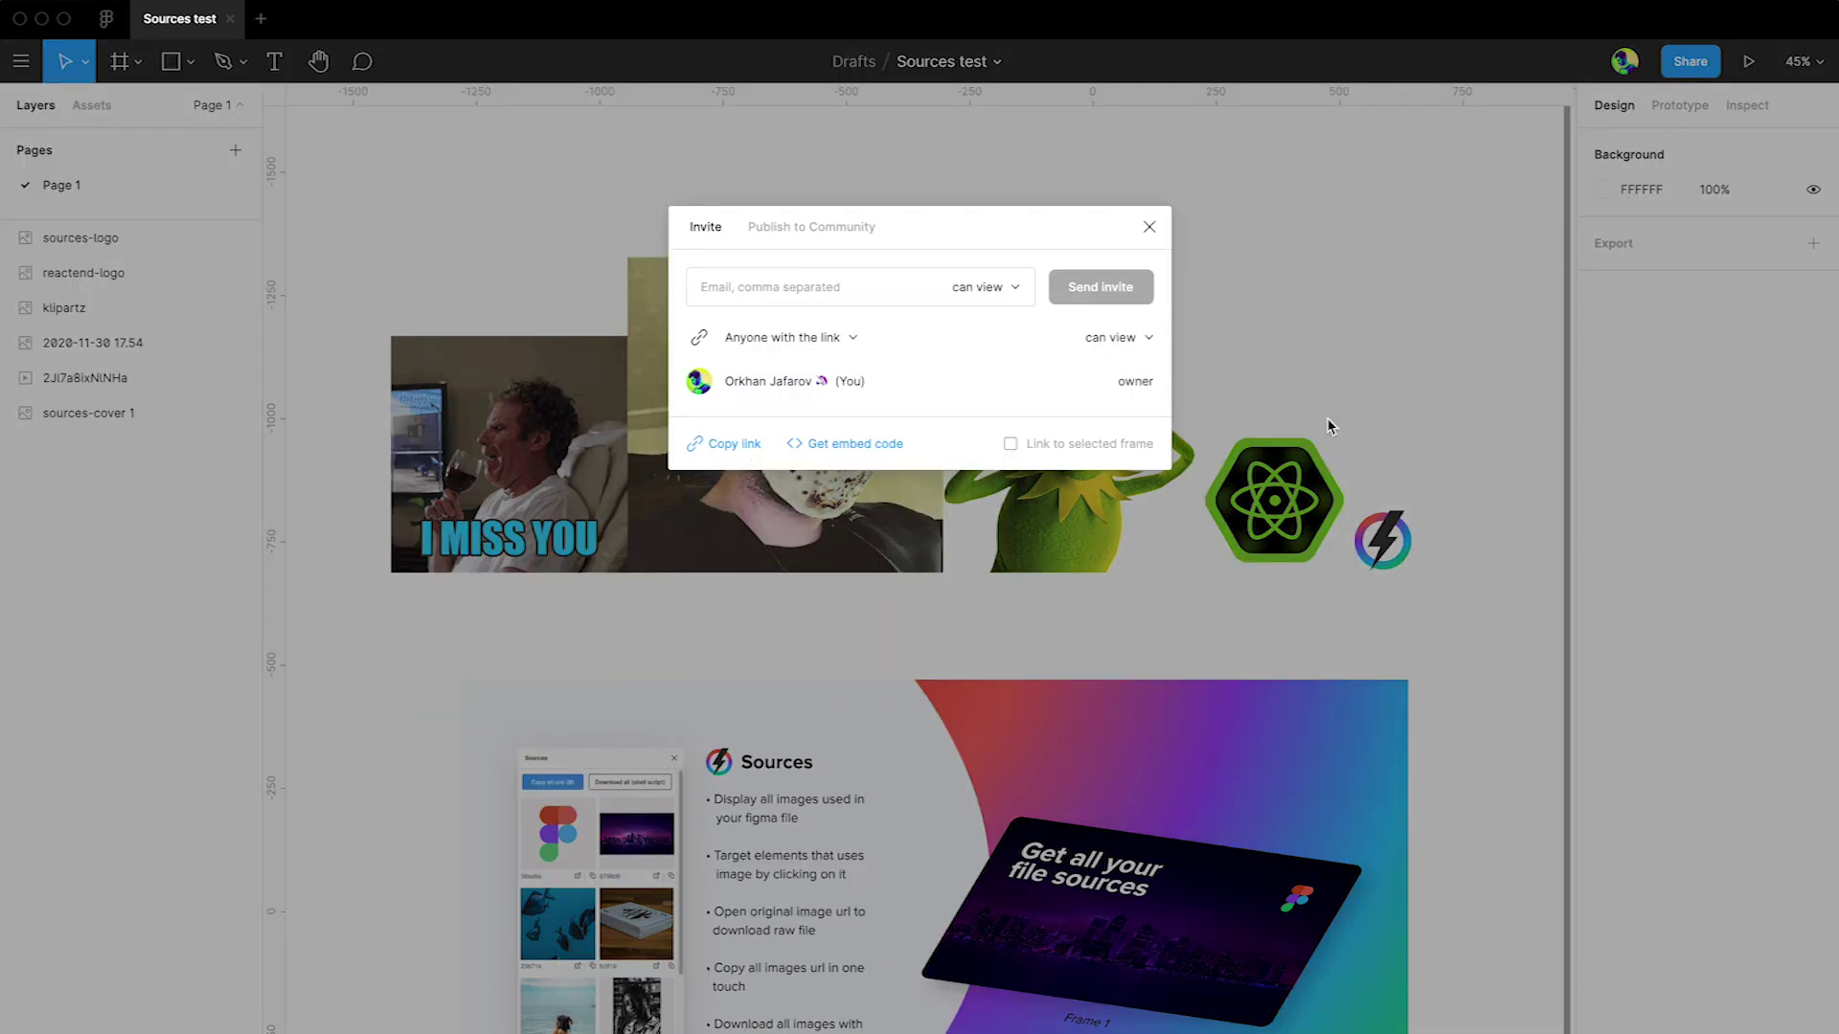
Step: Rerun Sources with the pasted shared link and fetch the file's six images
key("super+slash")
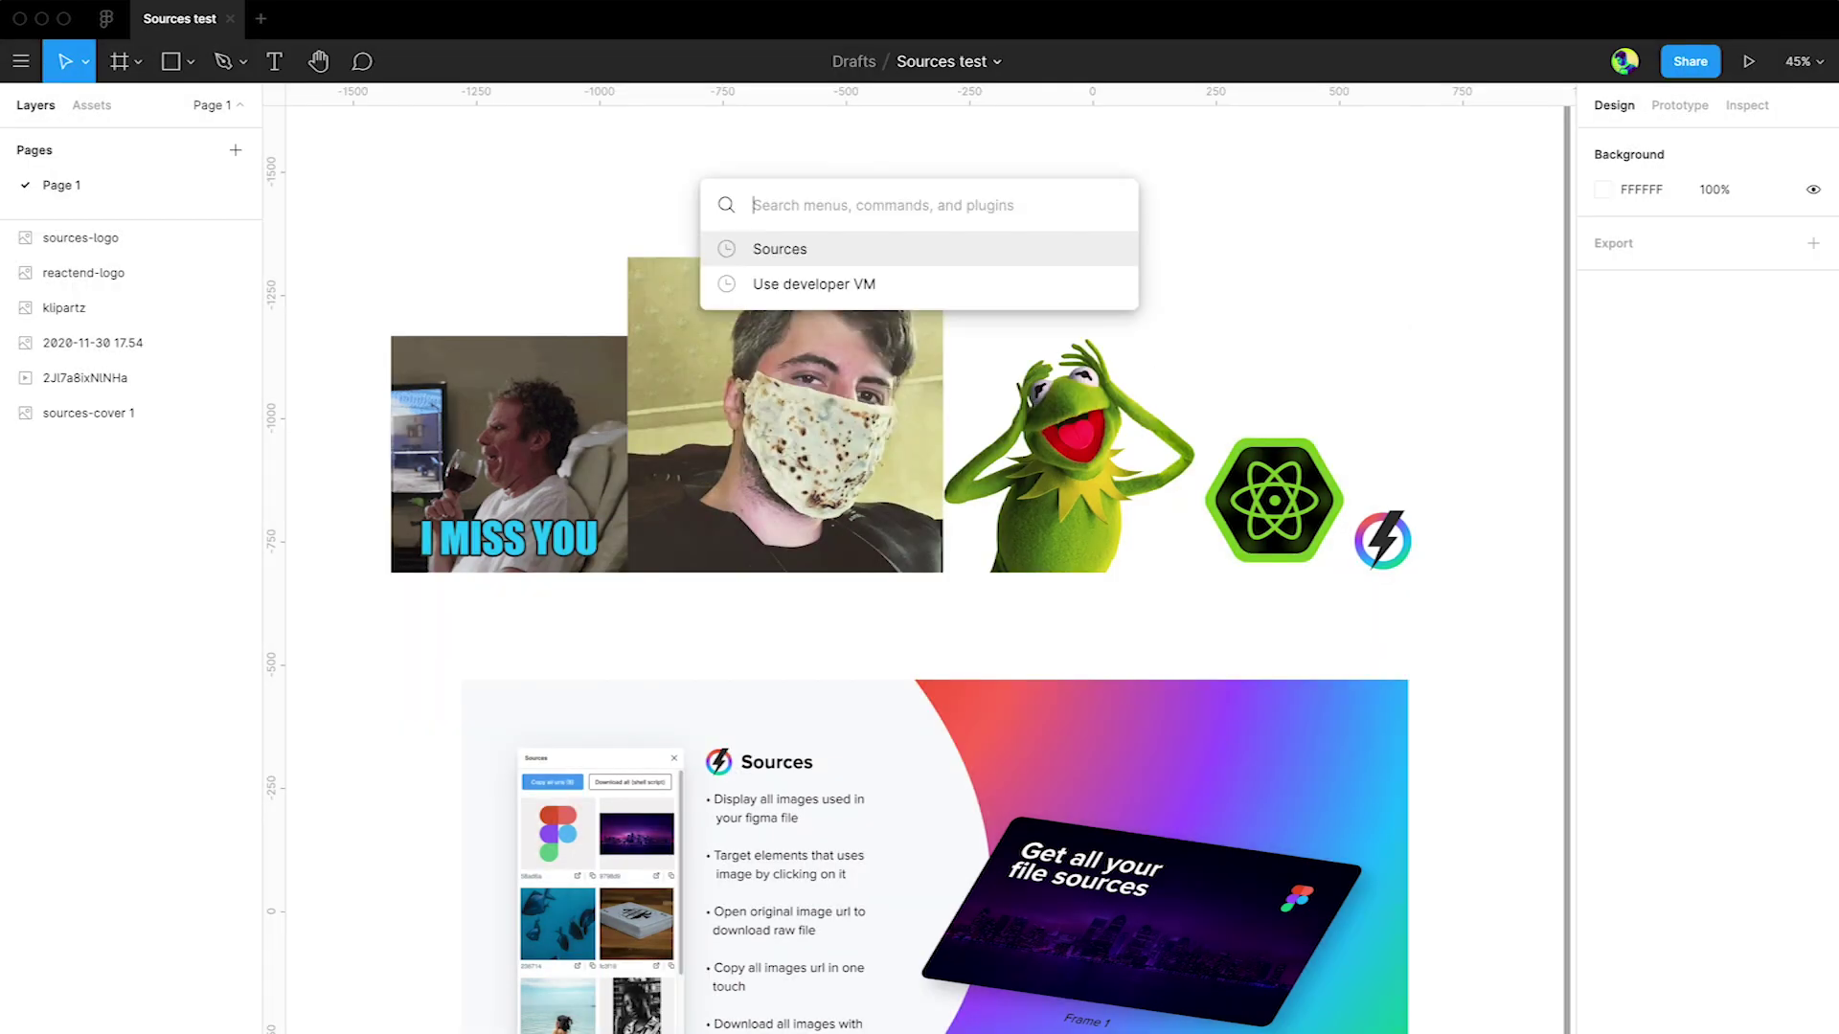
type("sou")
key("Down")
key("Down")
key("Return")
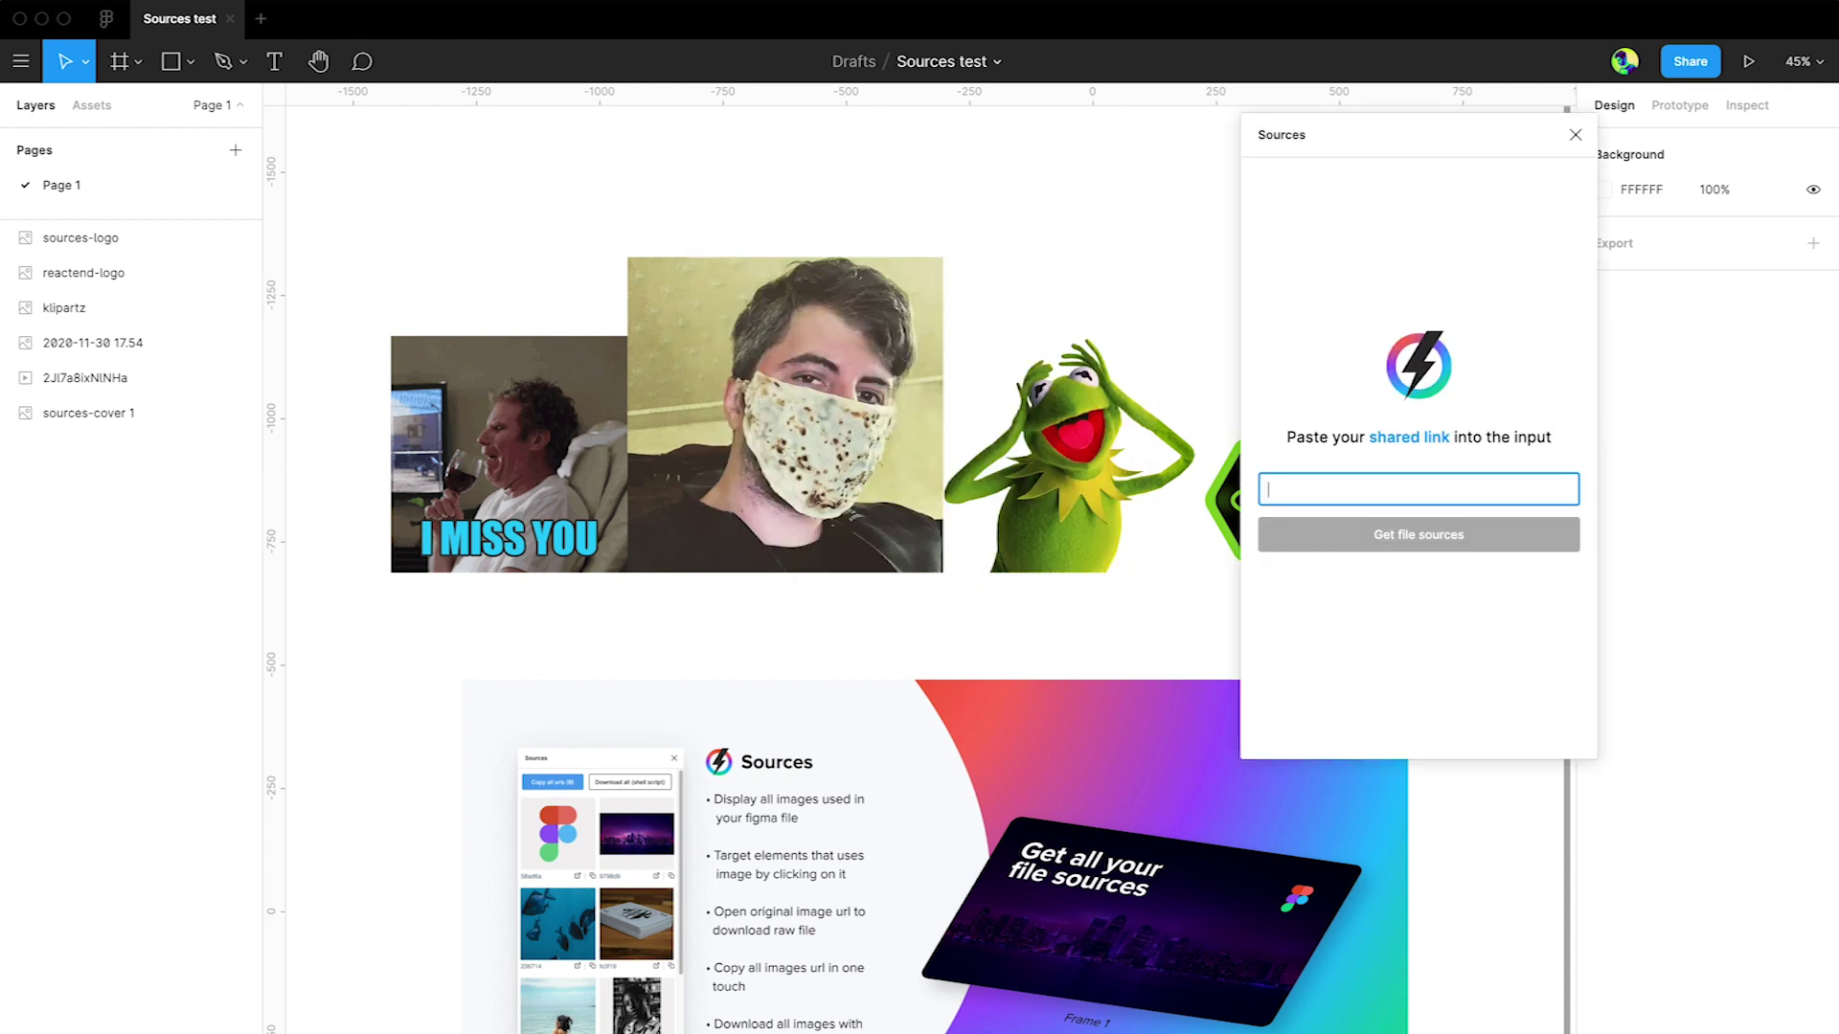
key("super+v")
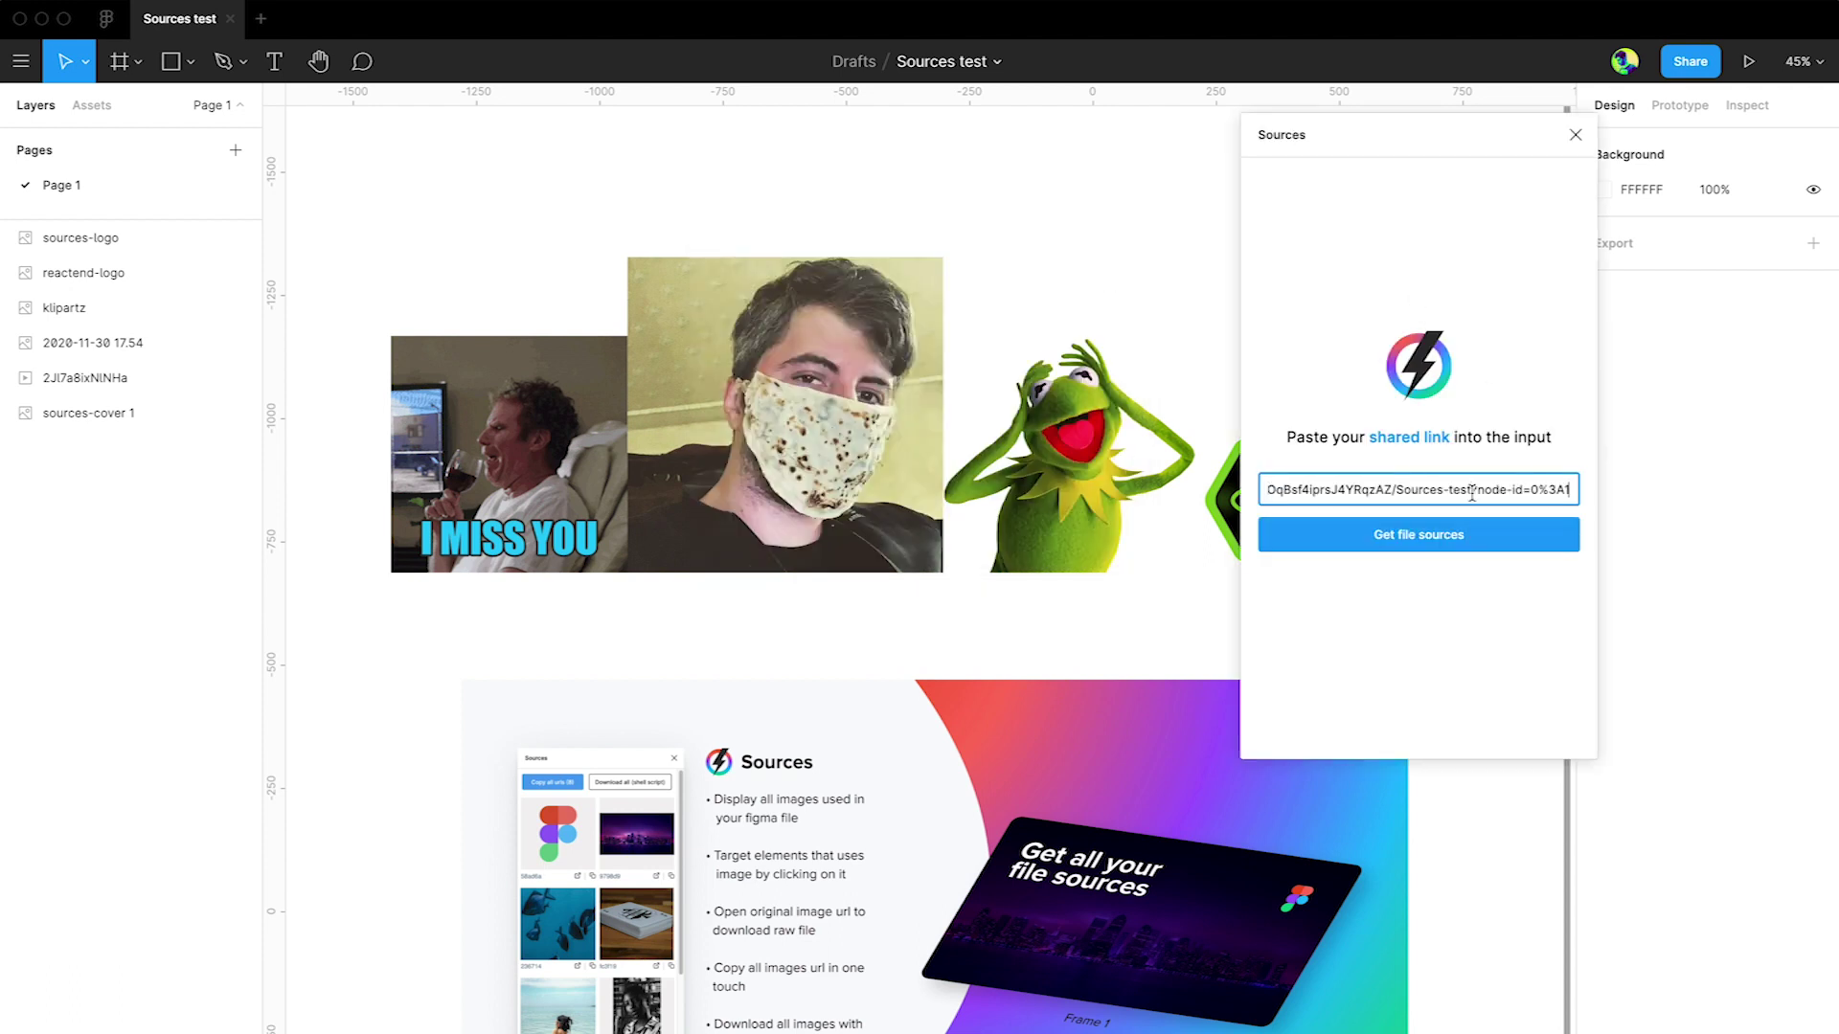
left_click(1453, 544)
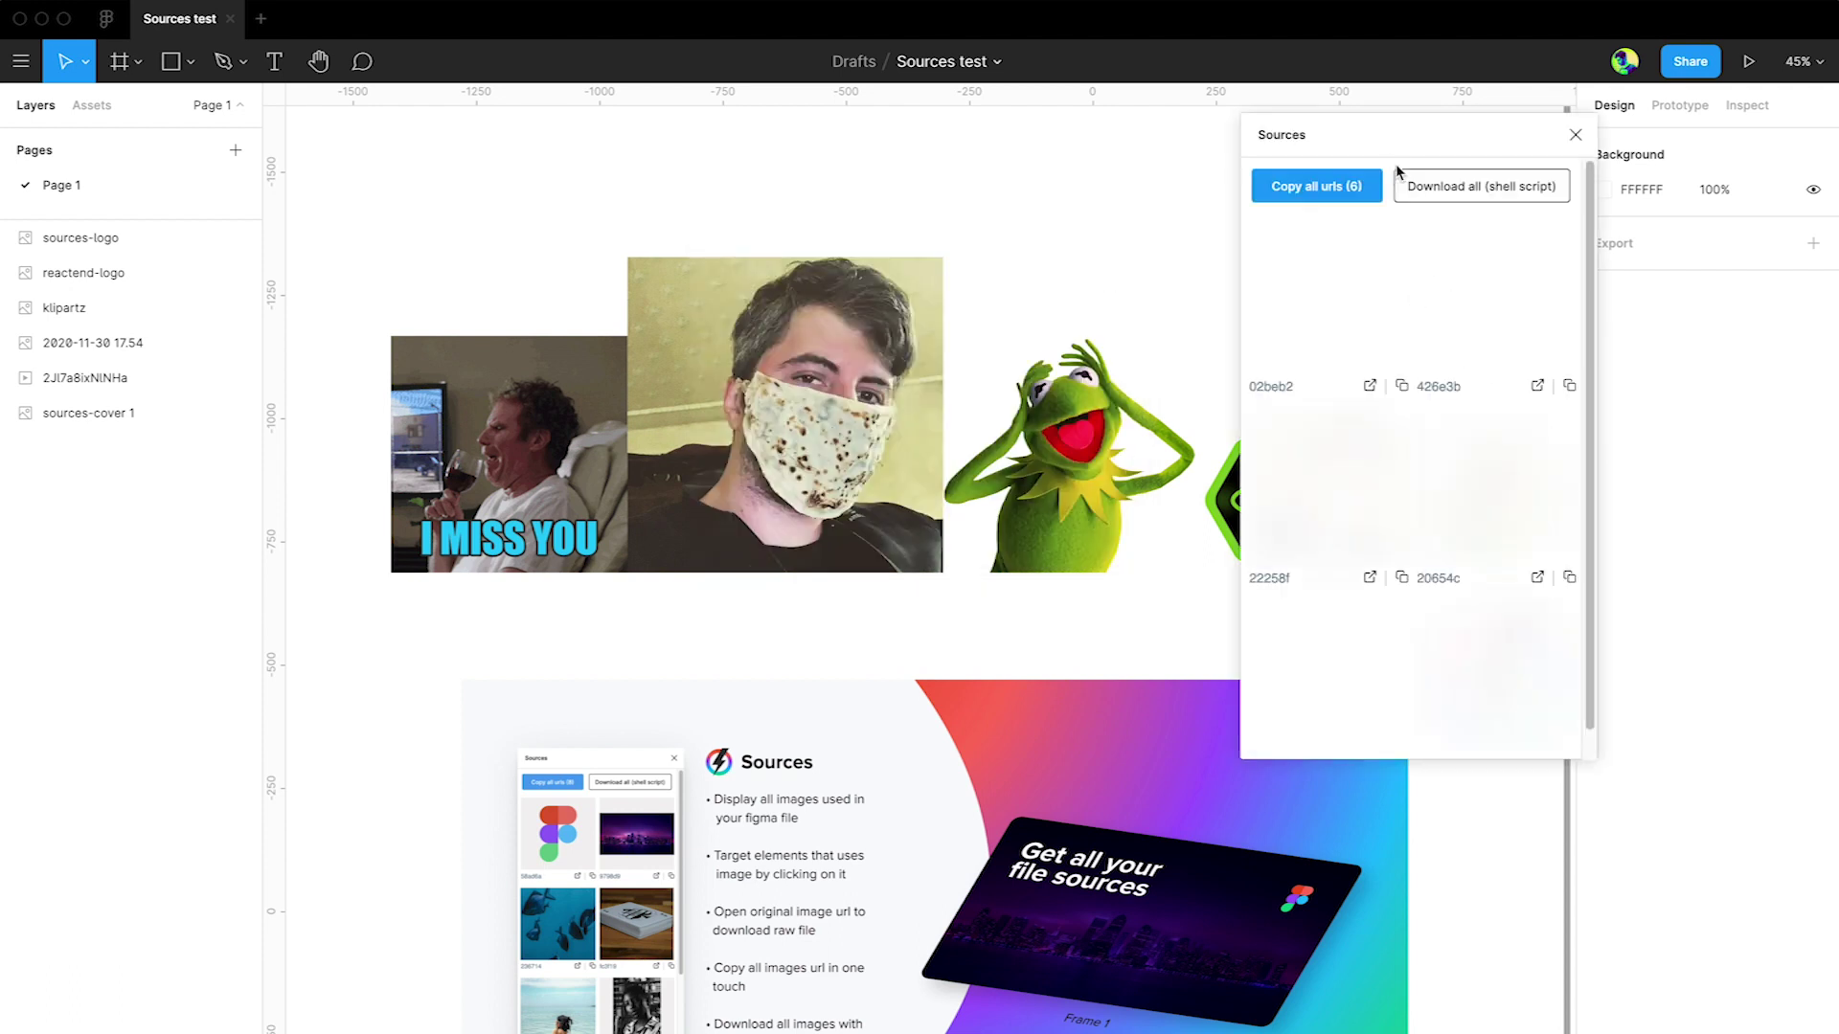
left_click_drag(1382, 152, 1308, 148)
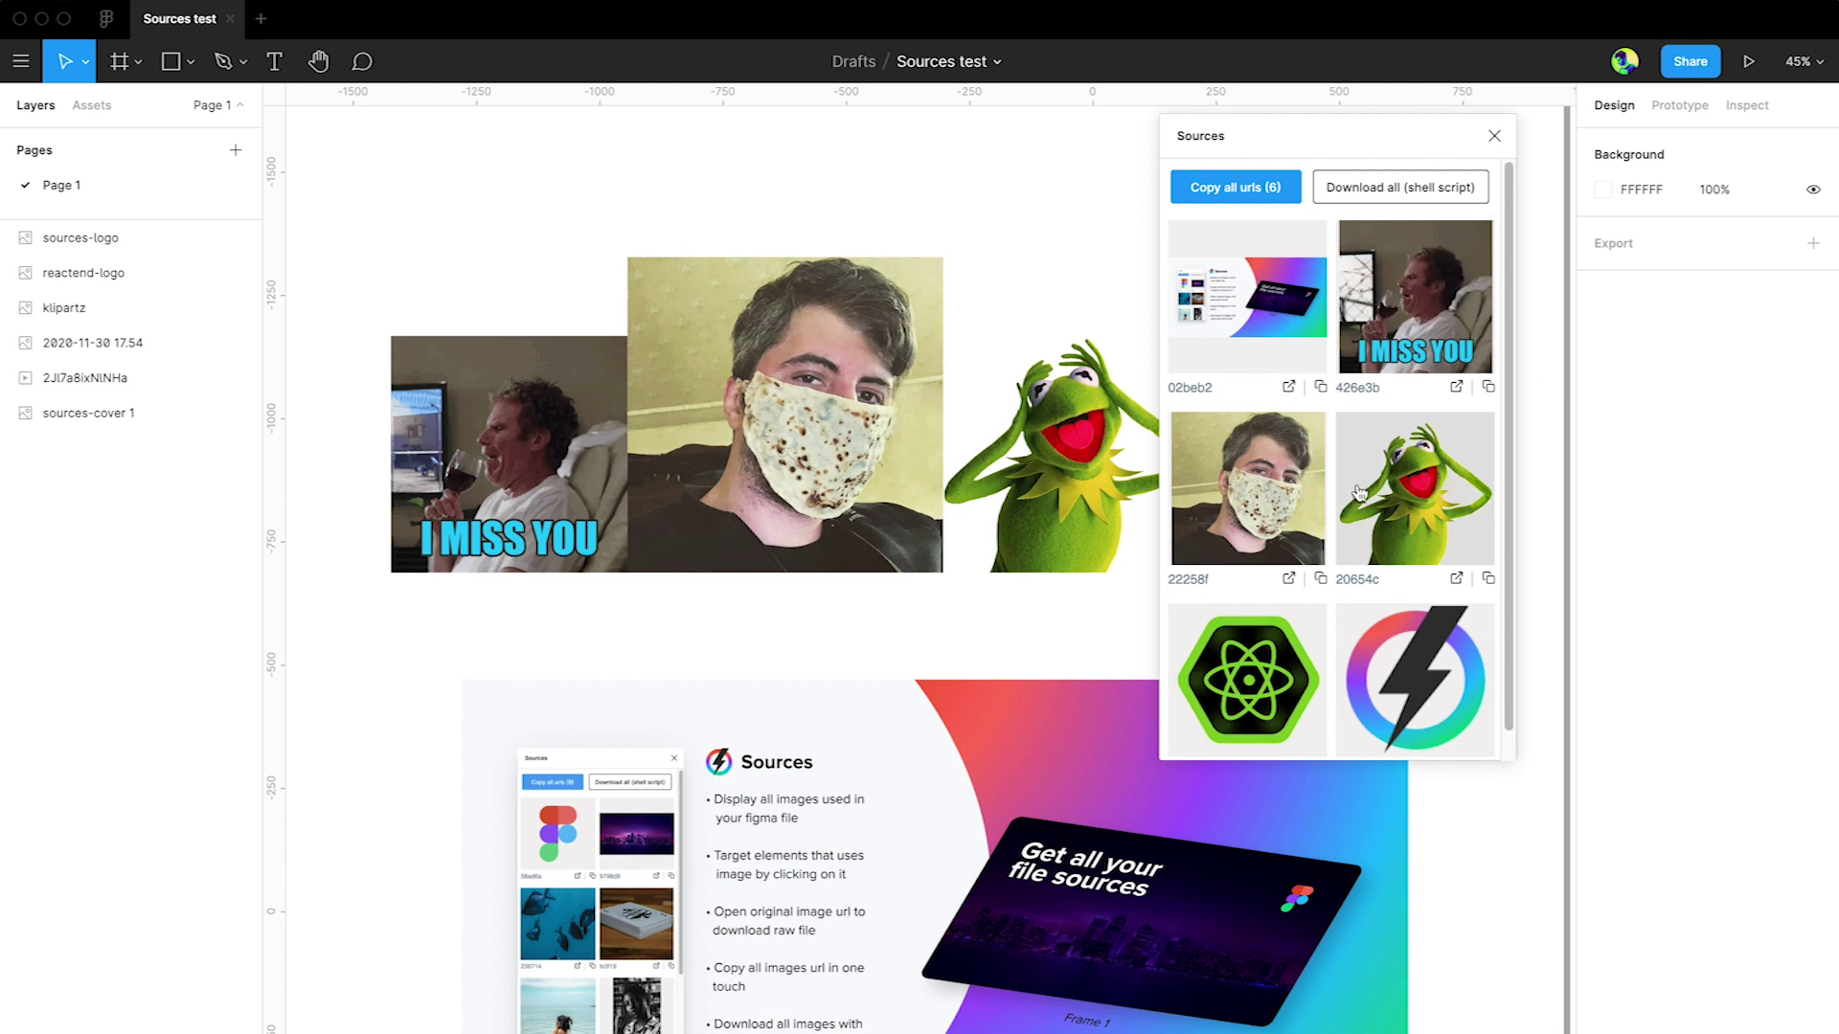
scroll(1271, 538, "down", 1)
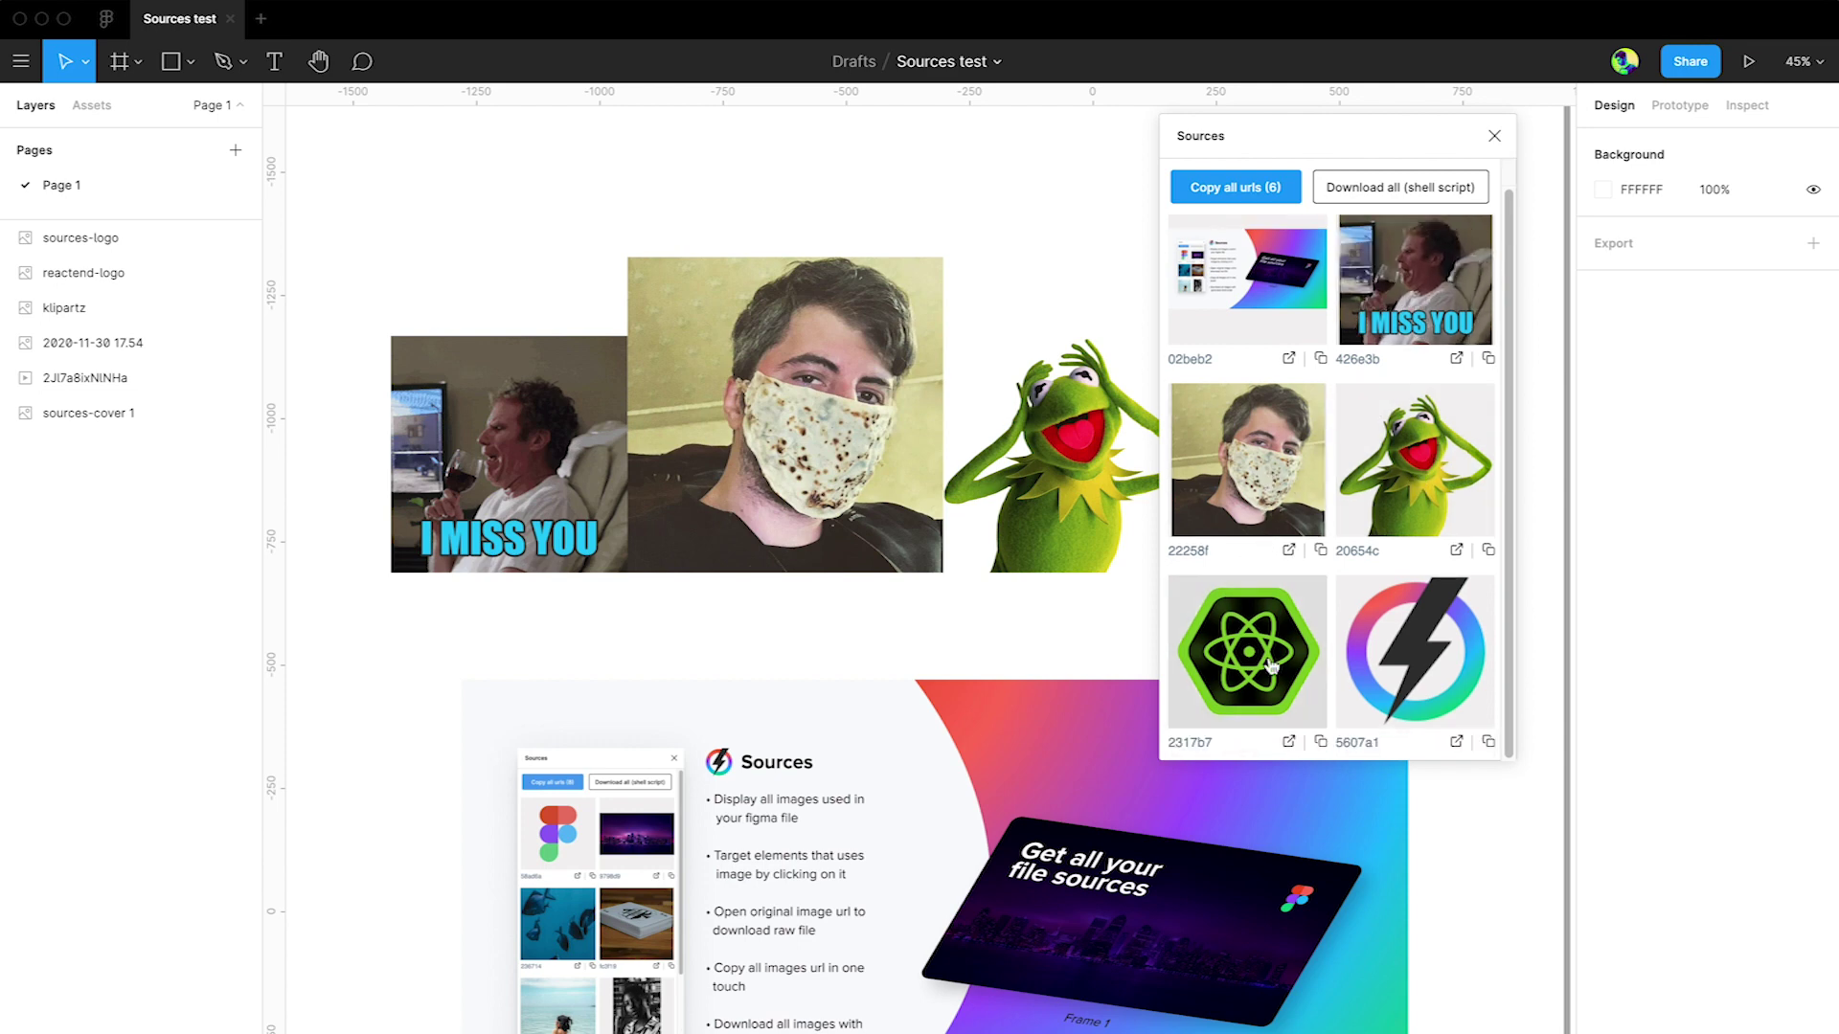
scroll(1285, 659, "up", 1)
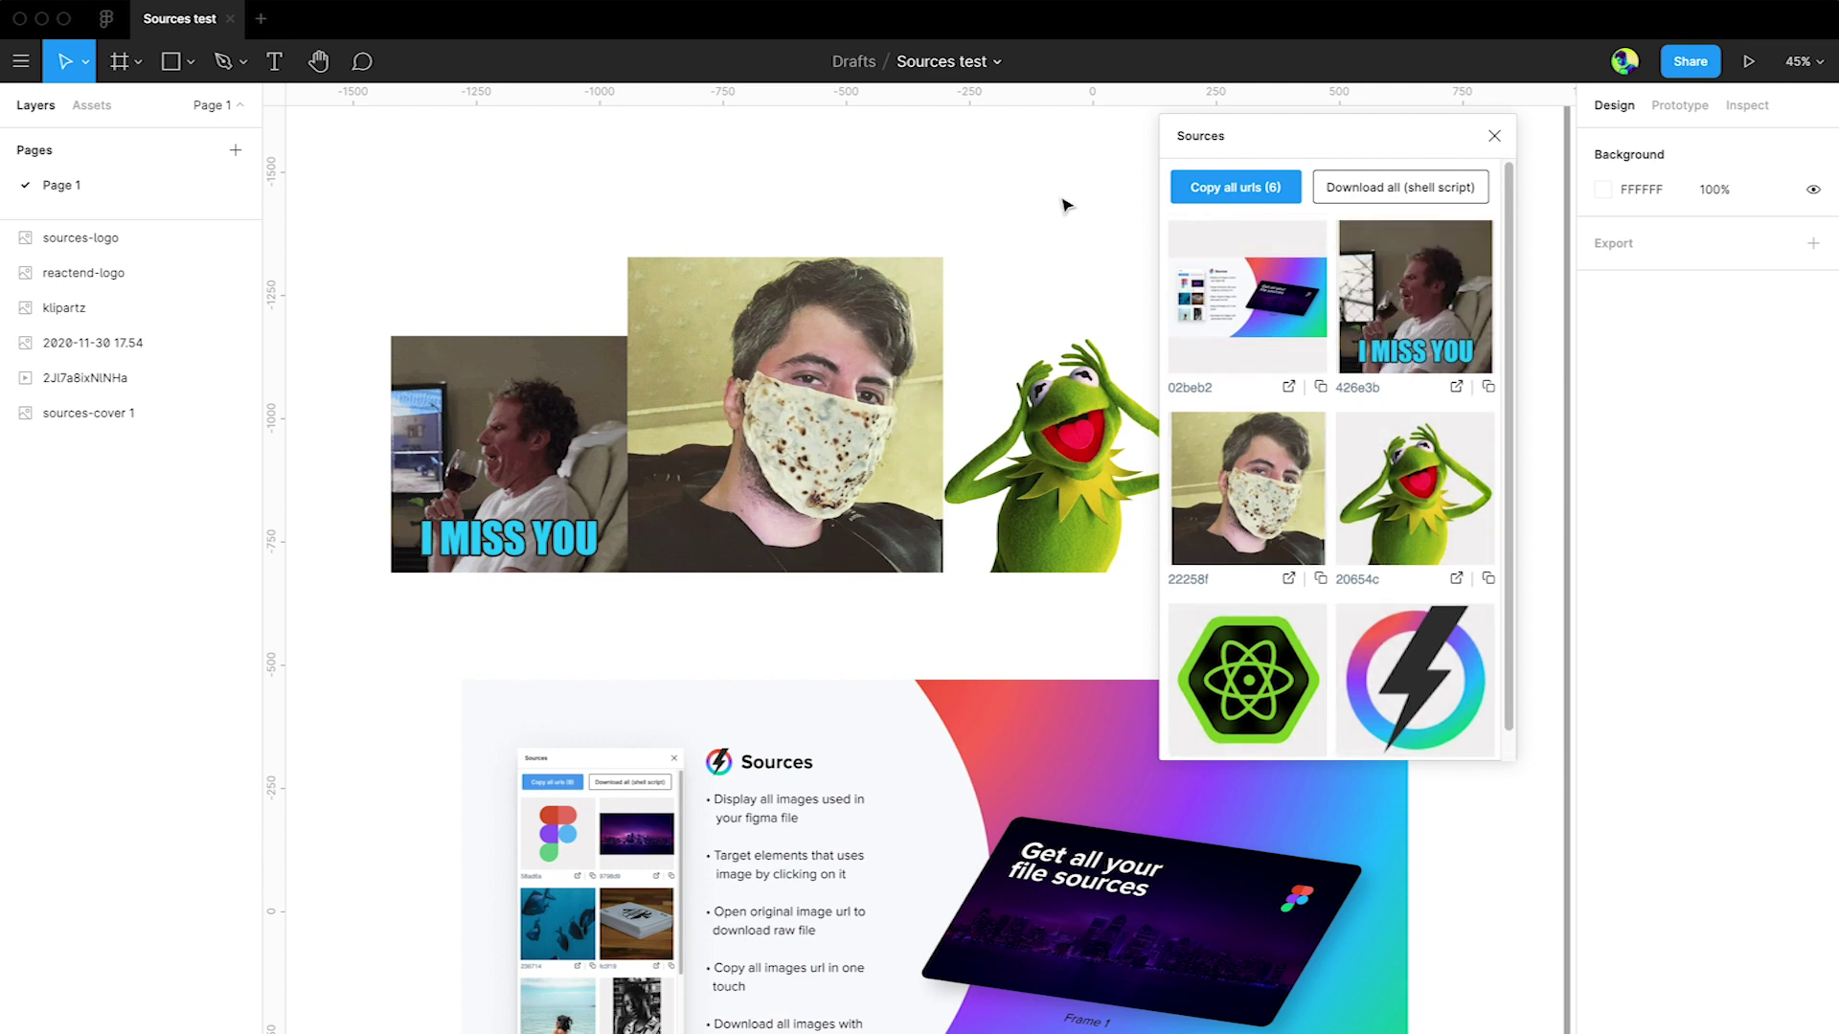
Step: Locate the I MISS YOU GIF, masked-face, Kermit and lightning logo images via their thumbnails
left_click(1408, 292)
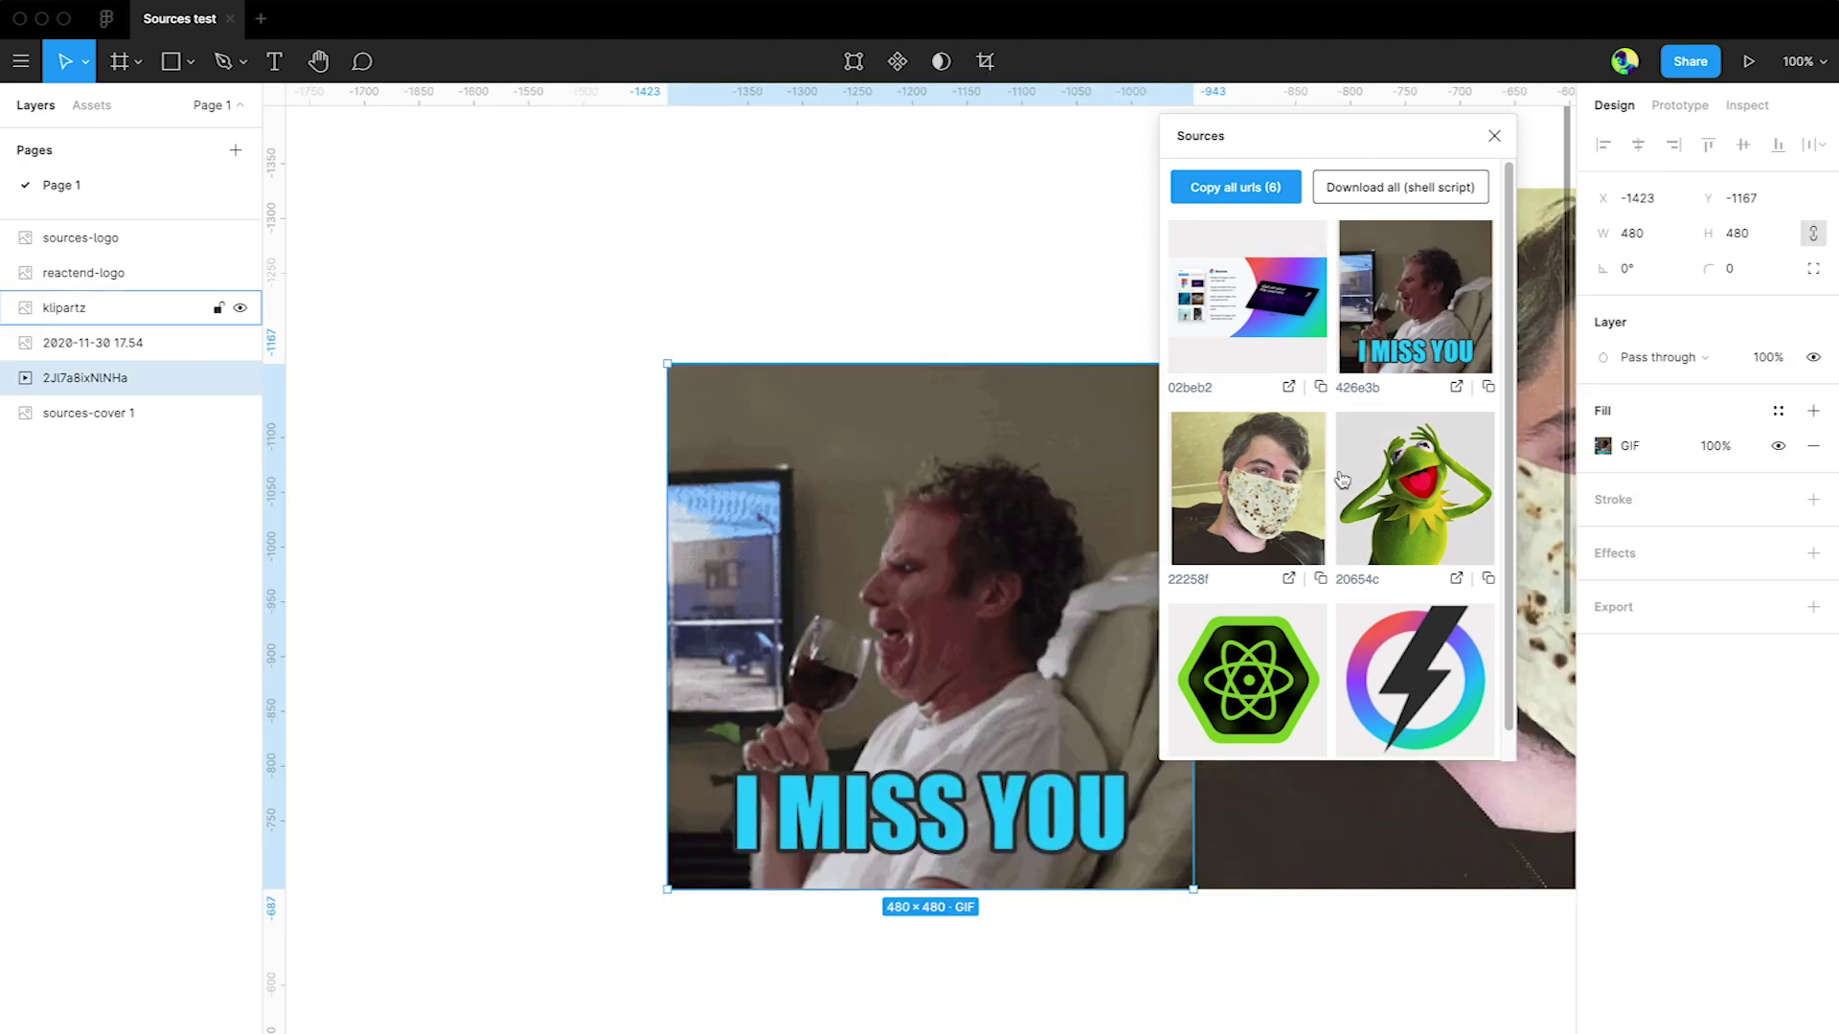
left_click(1309, 481)
left_click(1420, 478)
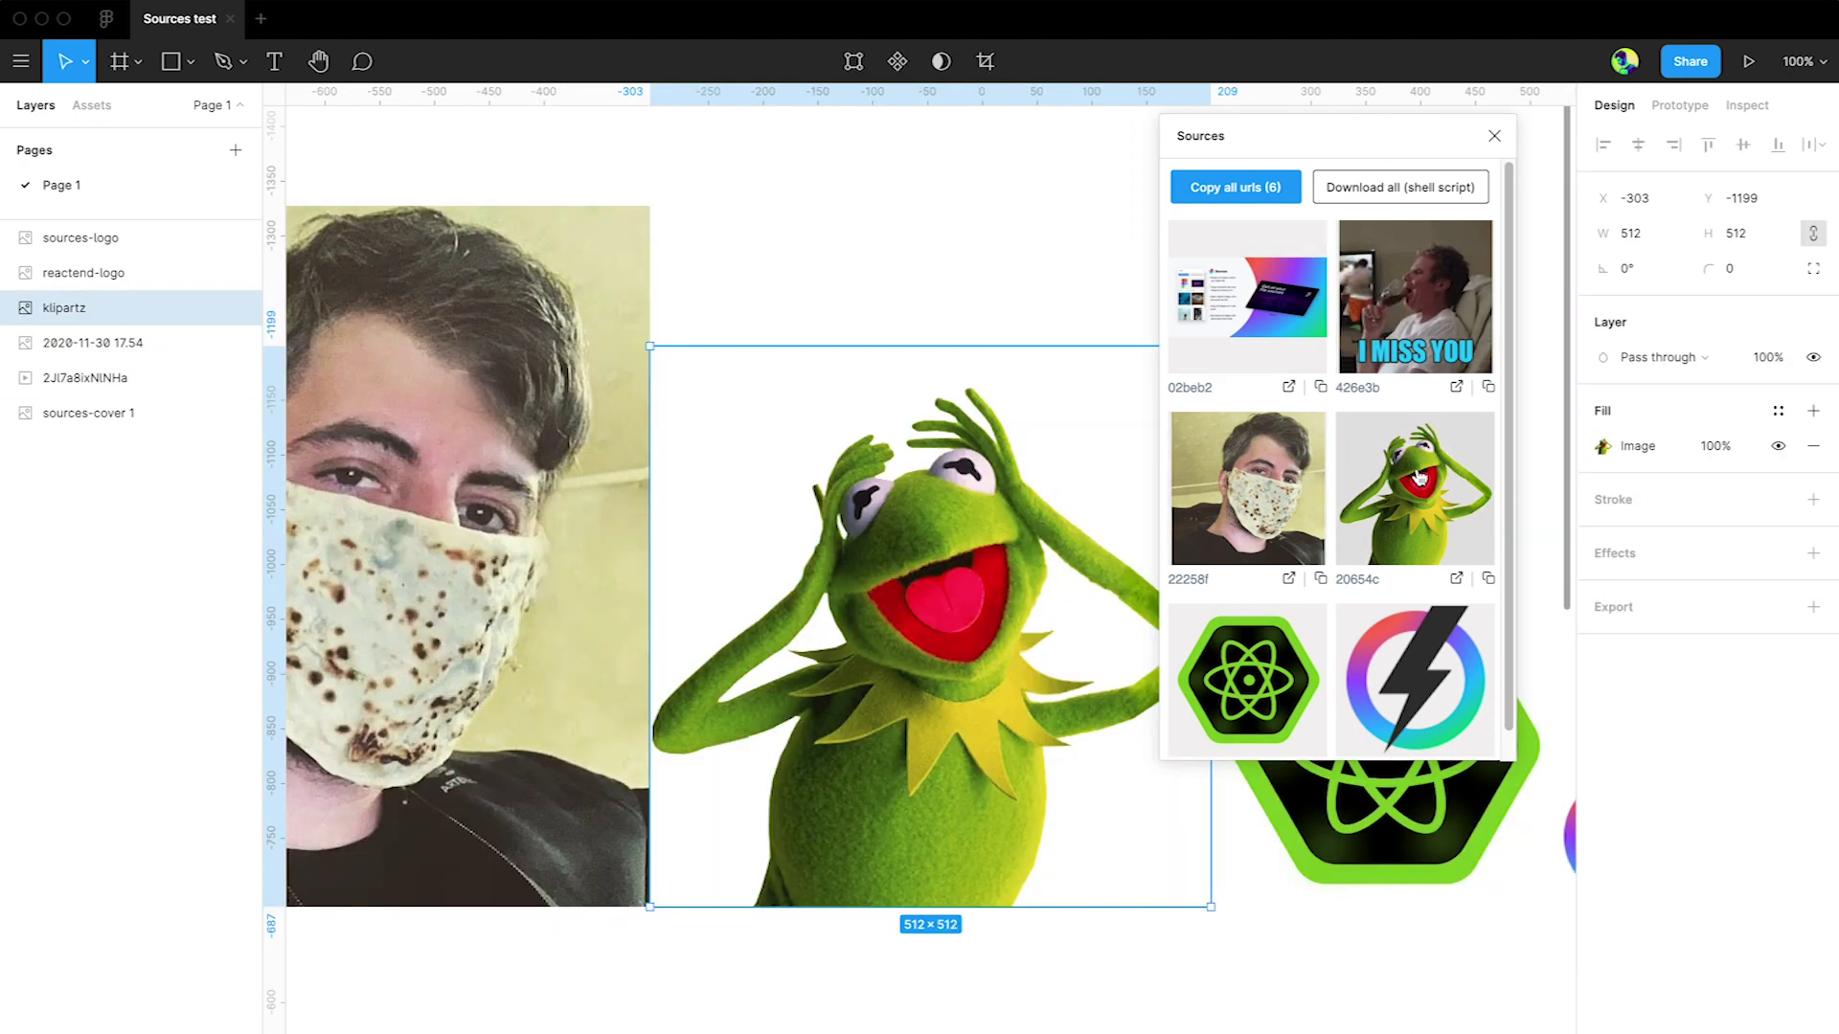
left_click(1300, 623)
scroll(1300, 624, "down", 1)
left_click(1412, 651)
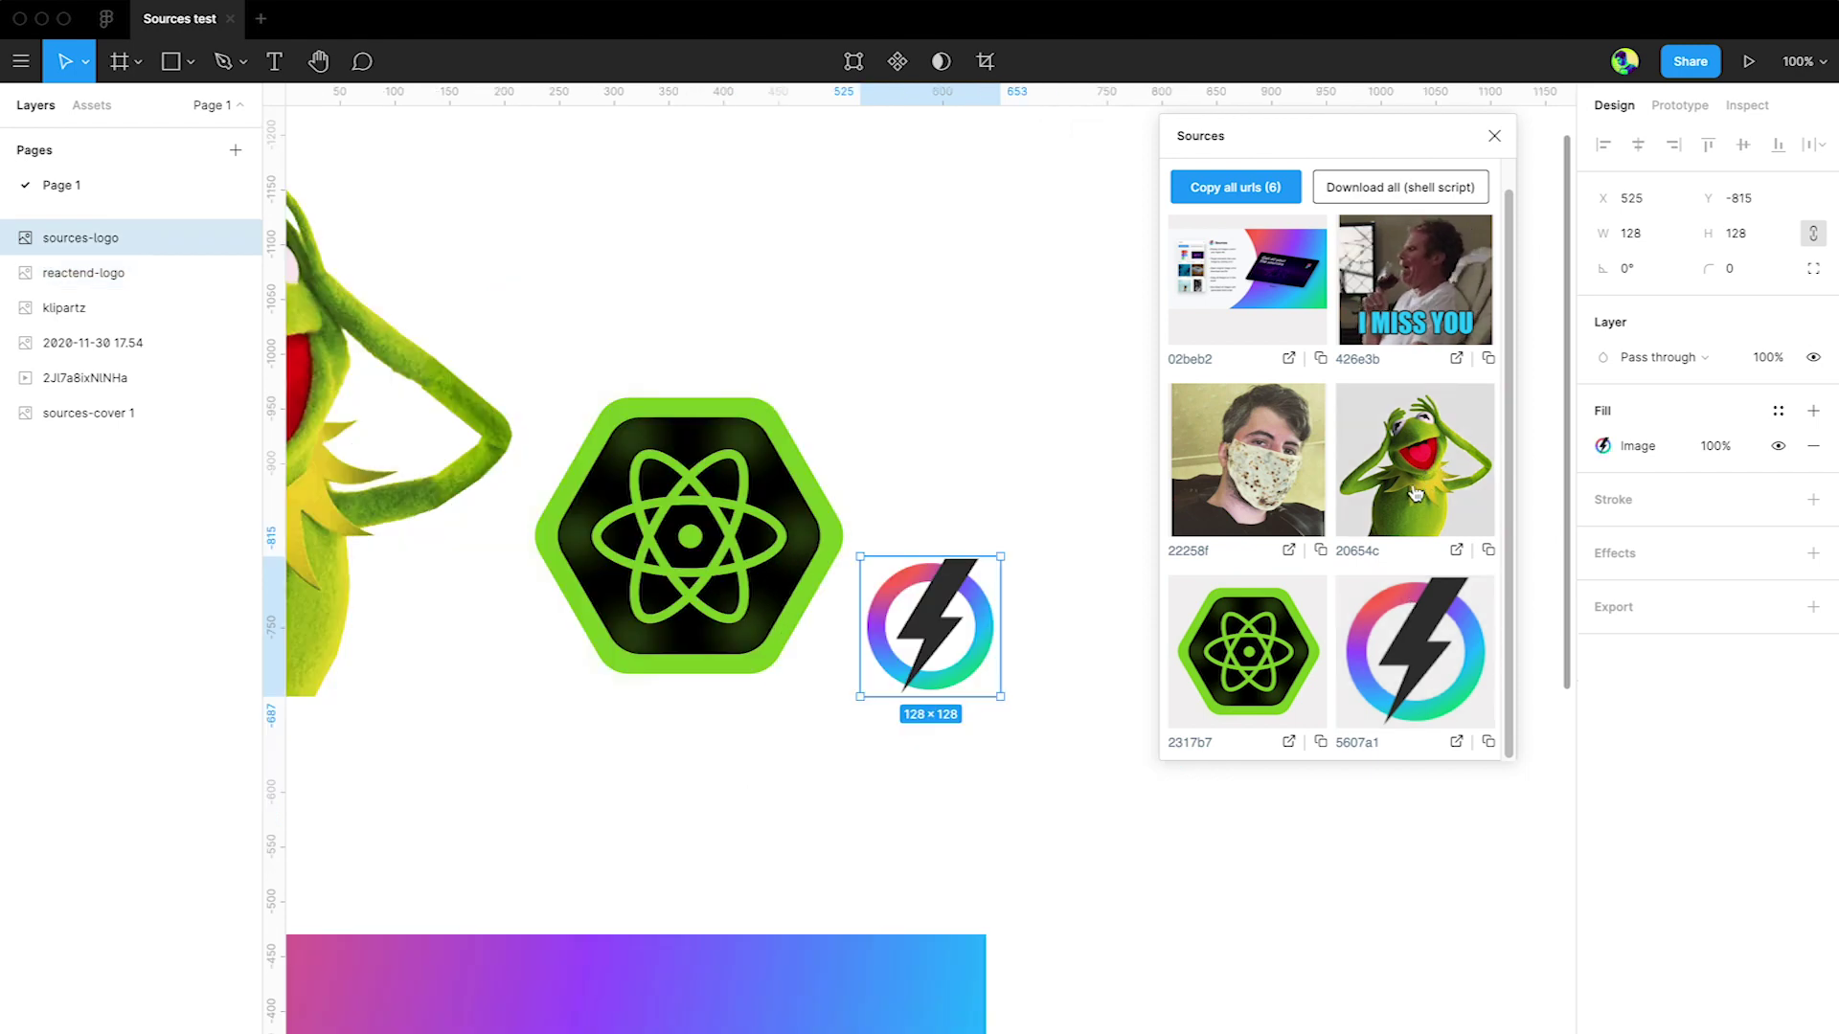
Step: Duplicate the lightning logo into a 2×2 grid of four copies, then close Sources
left_click(972, 544)
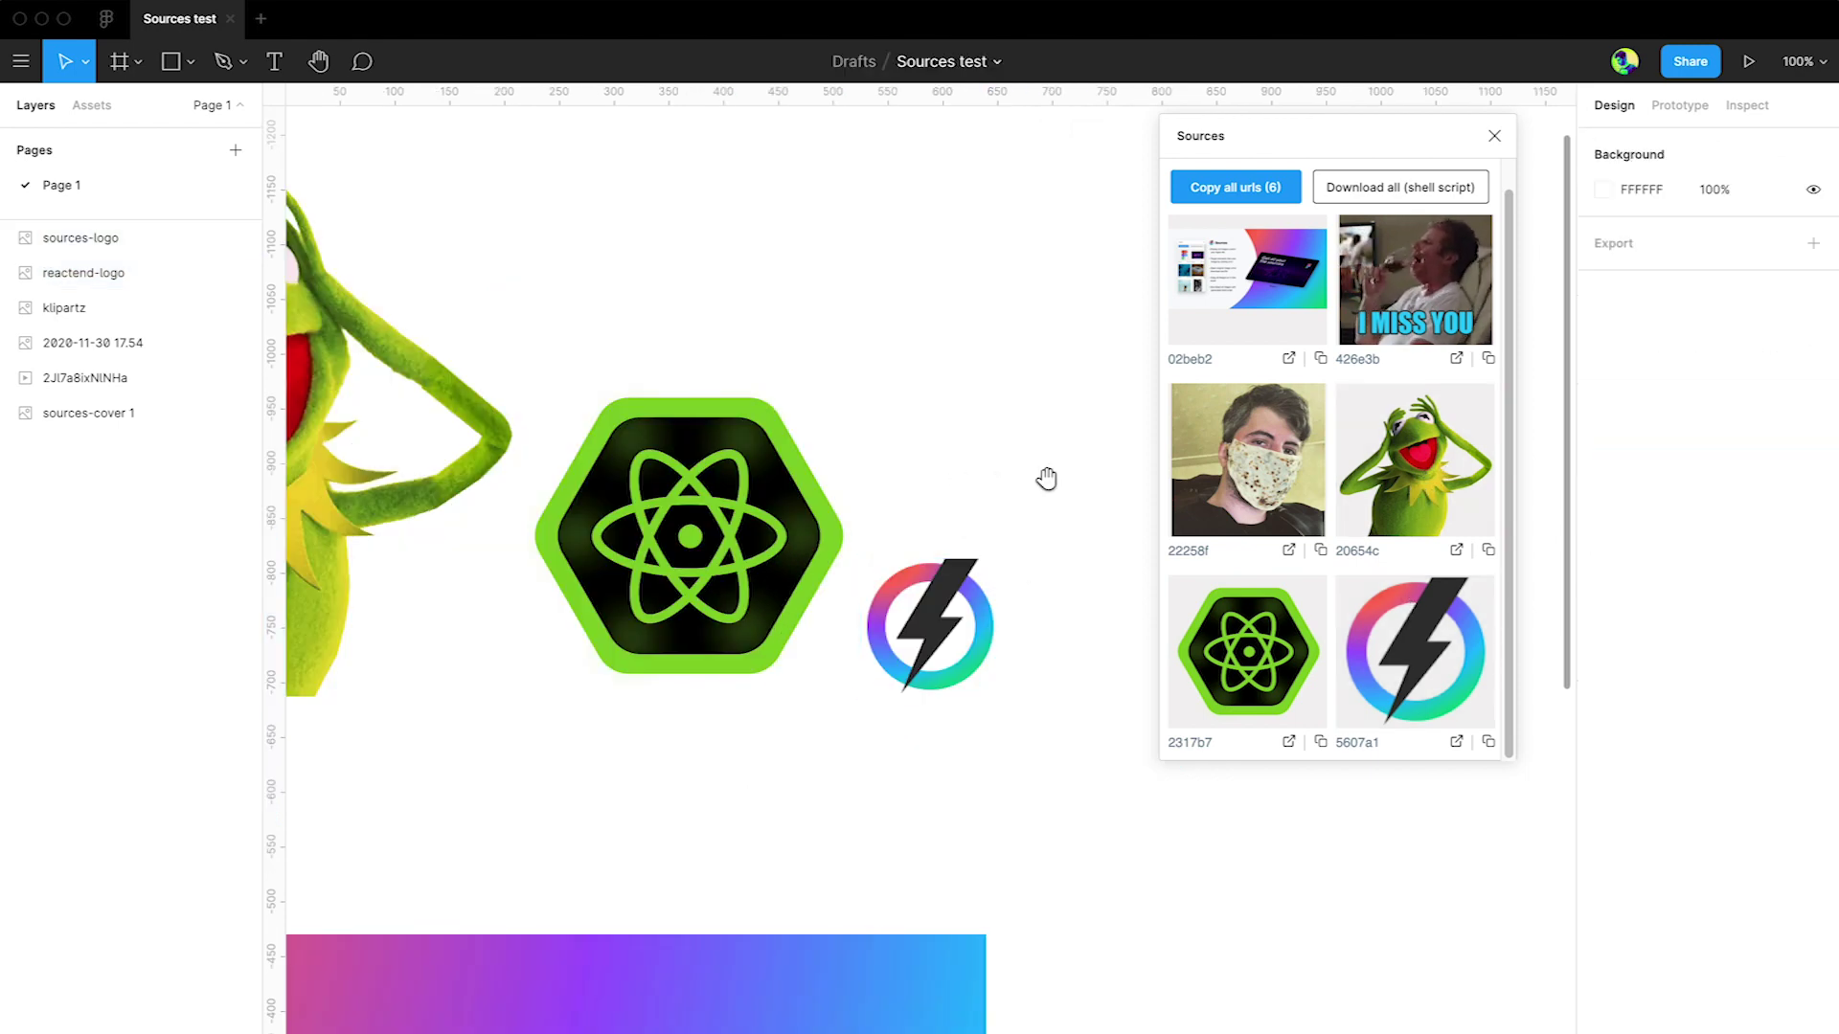
scroll(1059, 485, "right", 4)
left_click(755, 587)
left_click_drag(754, 586, 919, 611, "alt")
left_click(1005, 517)
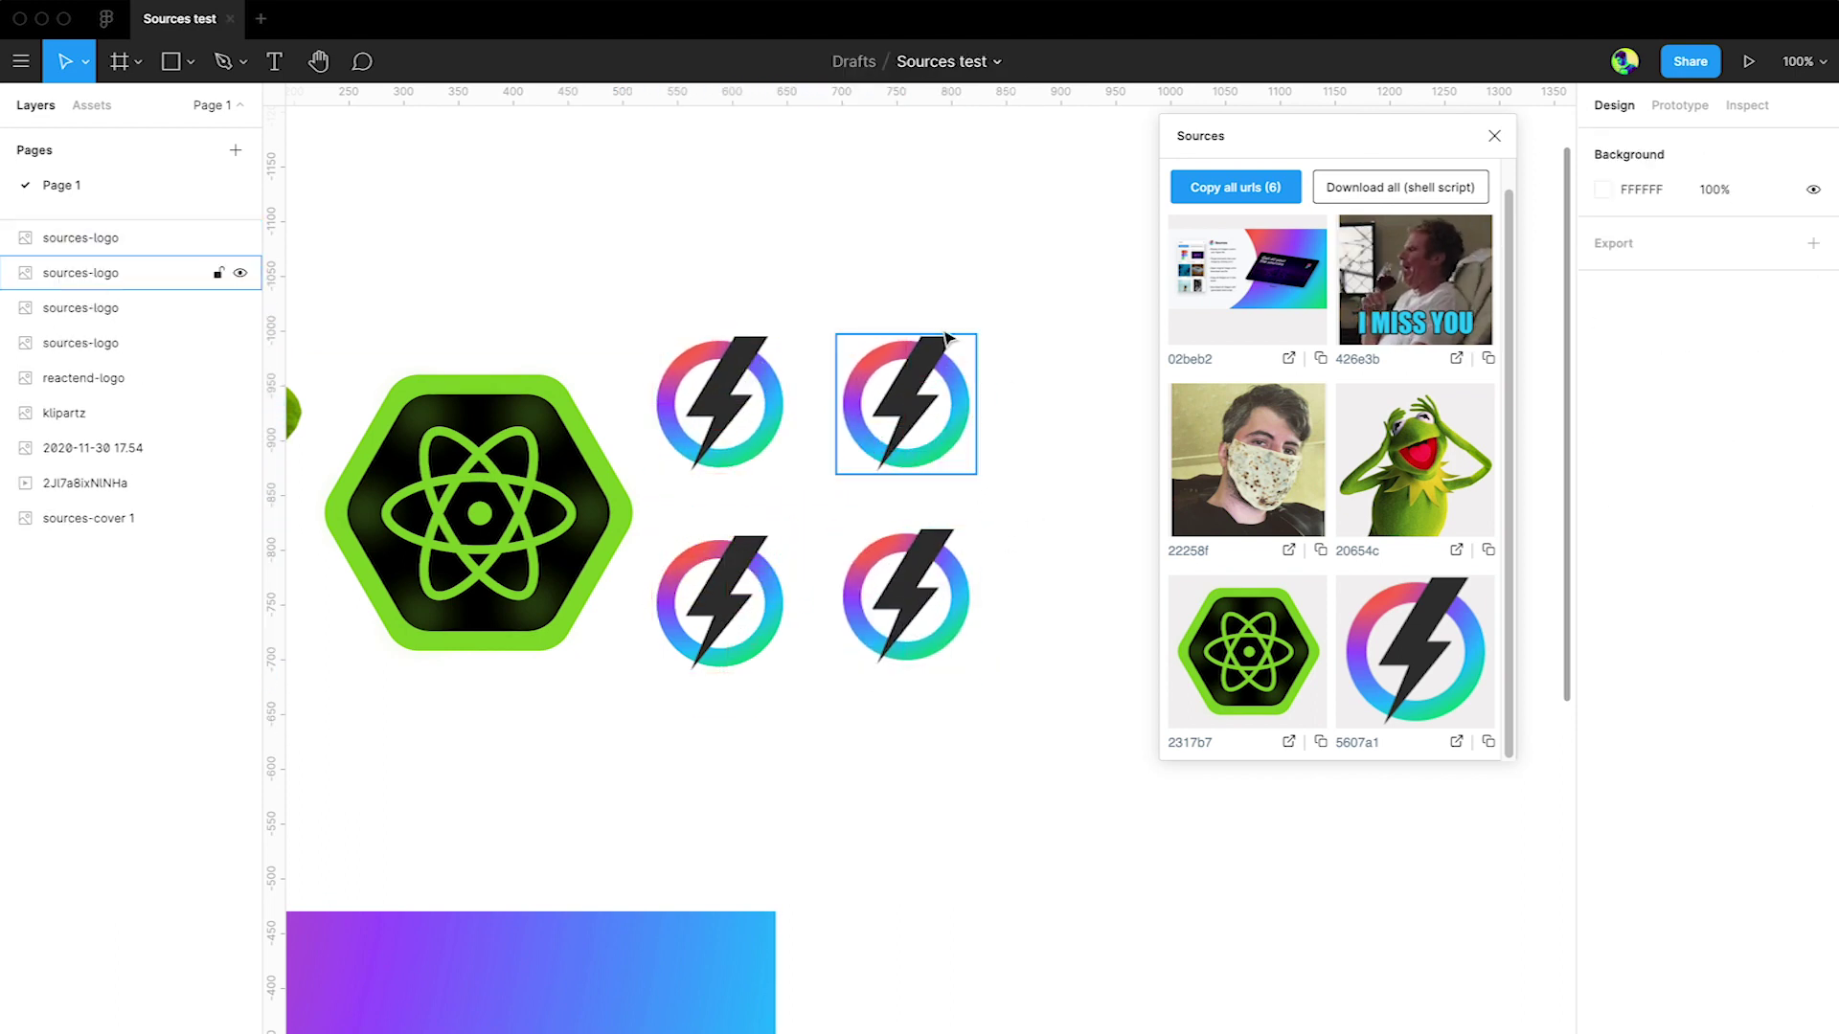
left_click(1385, 666)
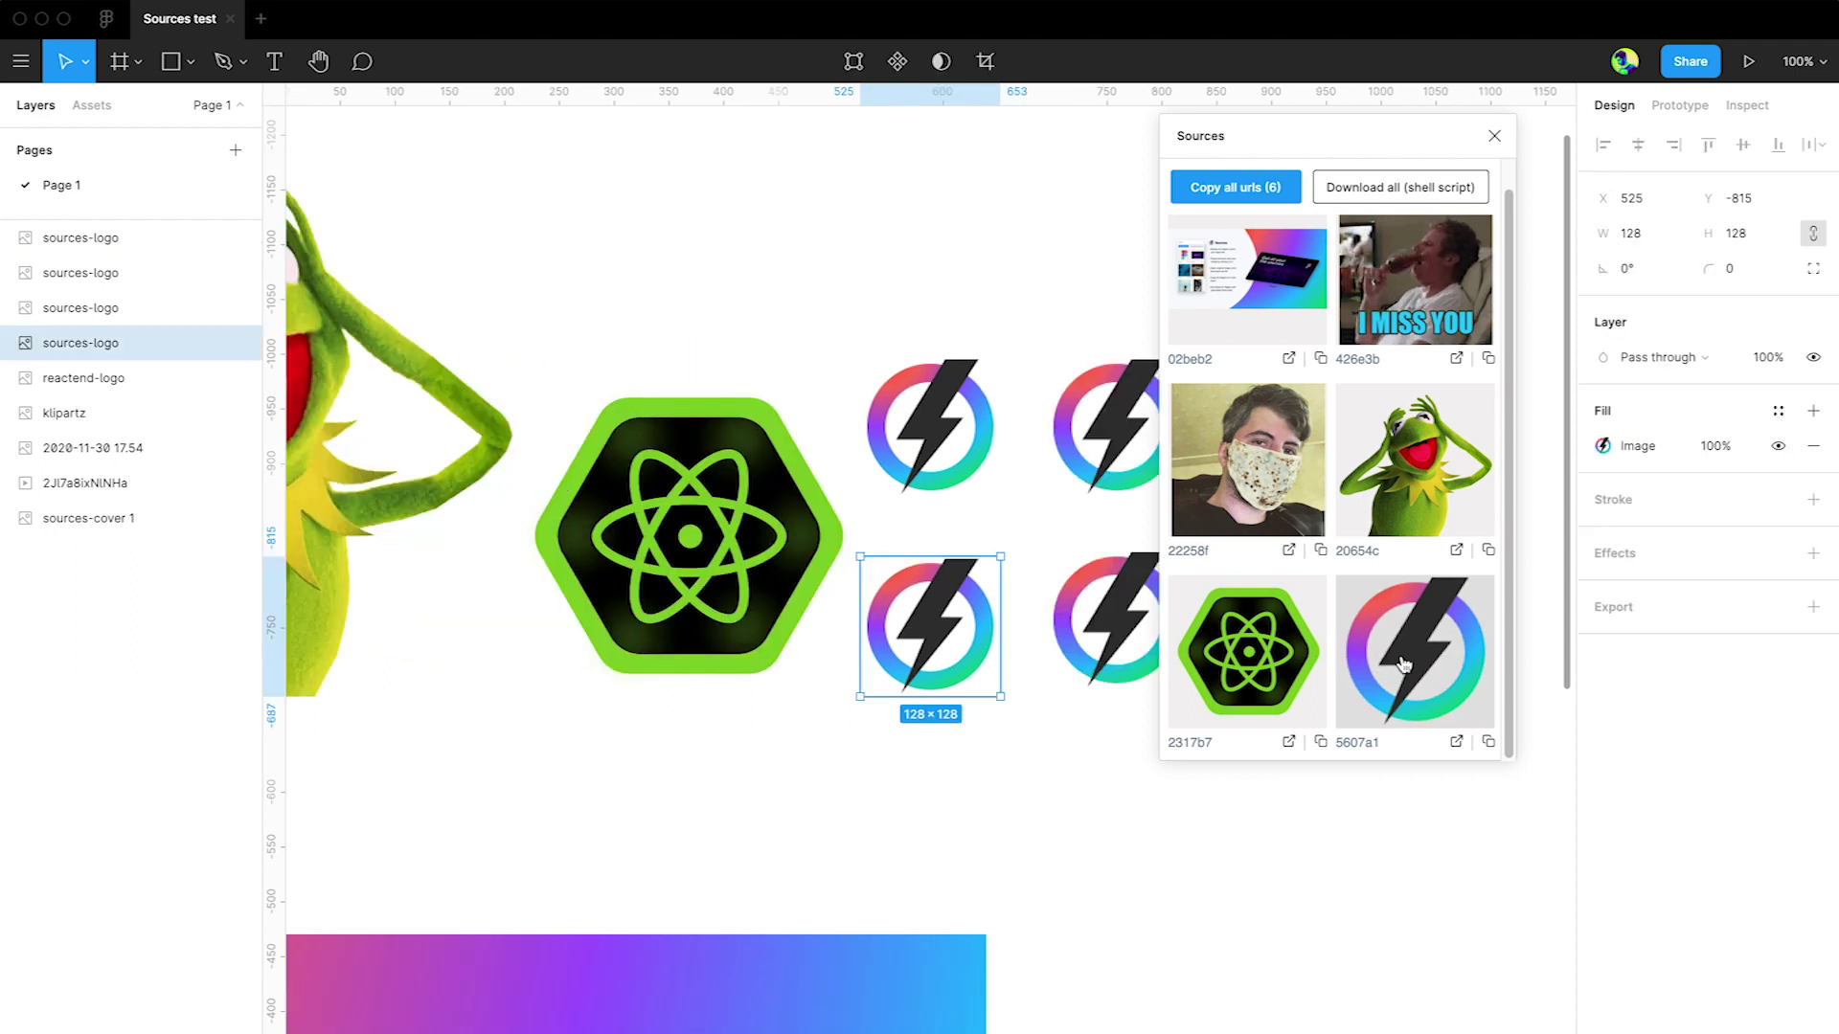
left_click(1494, 140)
left_click(1490, 297)
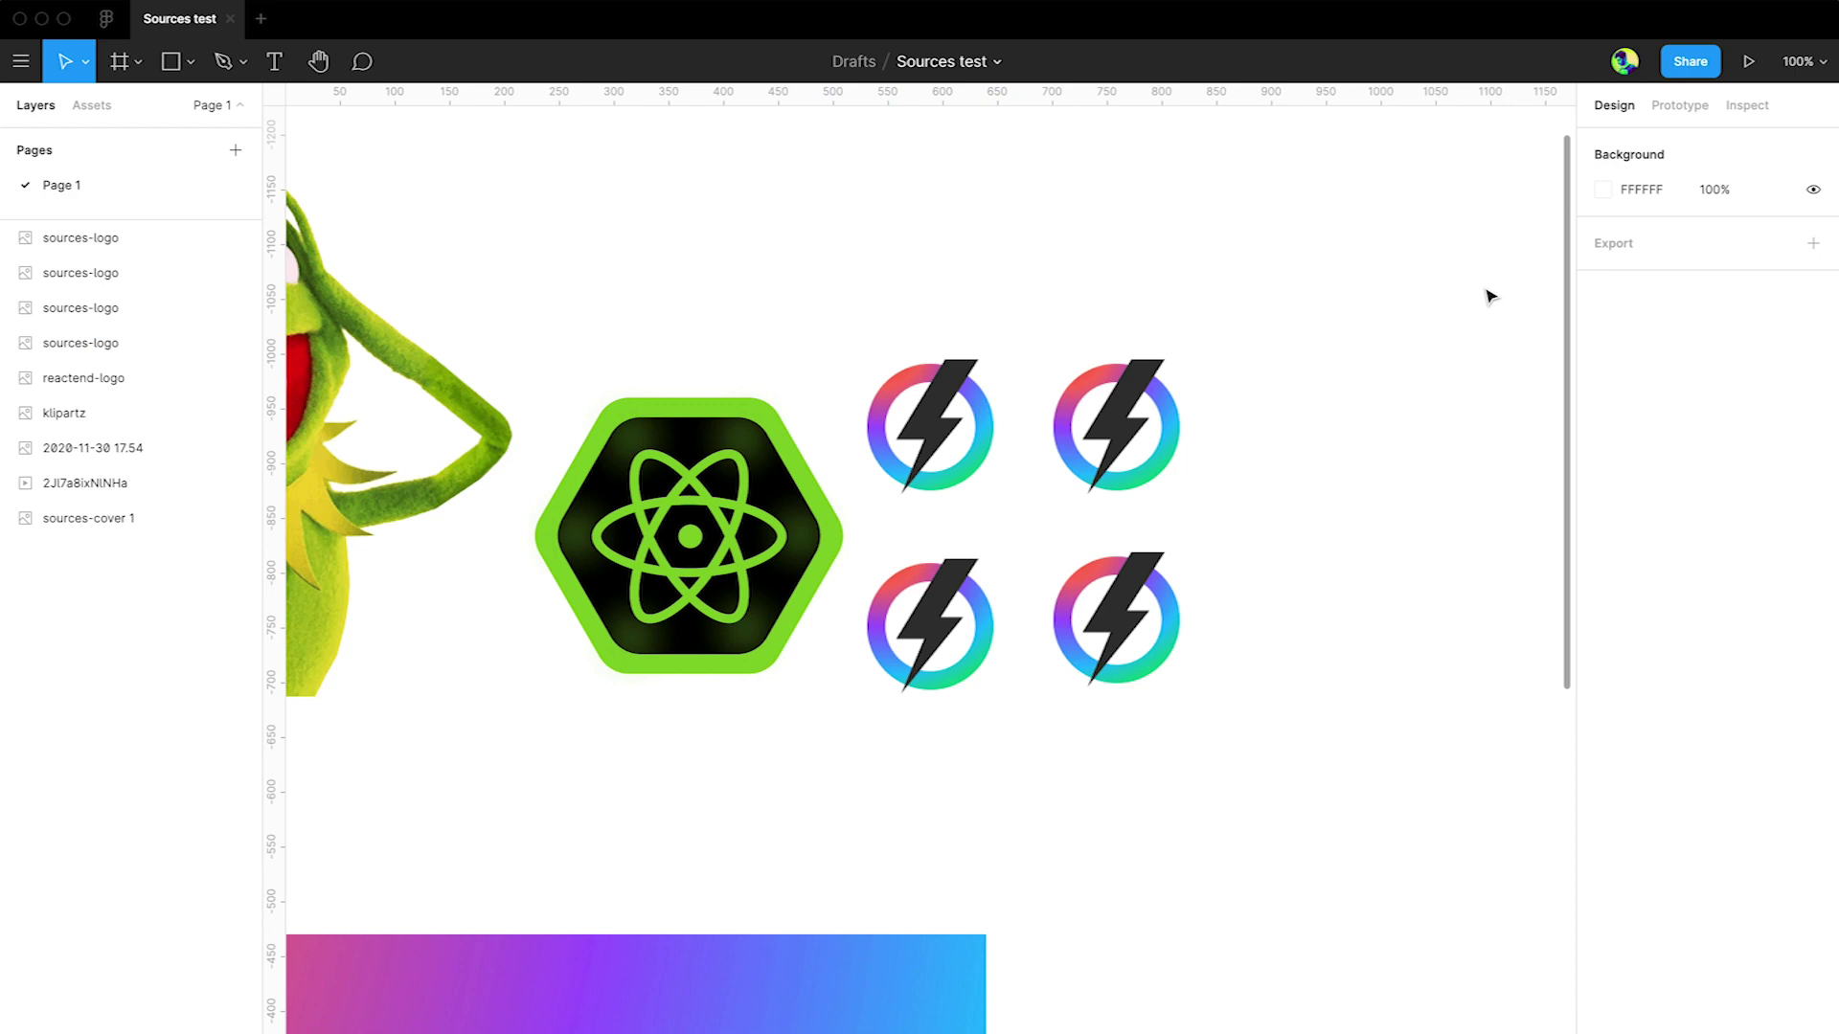
Step: Reopen Sources, paste the shared link, and load the file's six image sources
key("super+alt+p")
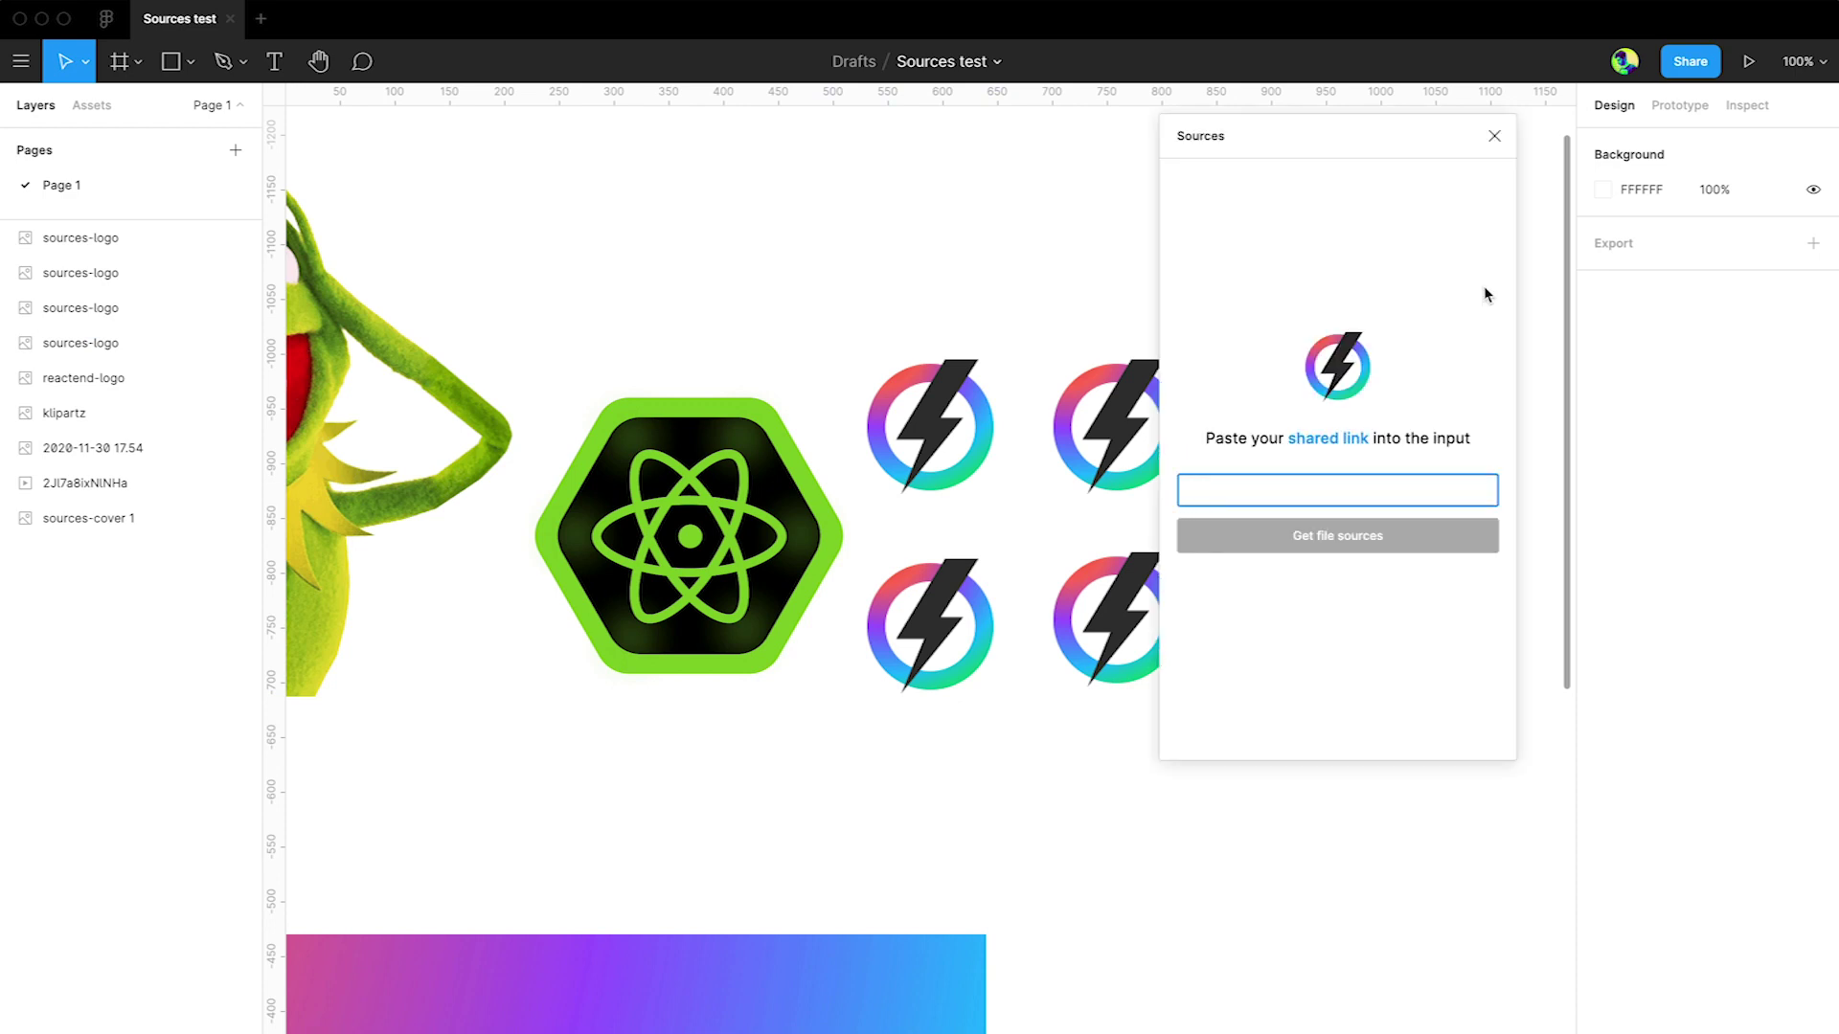
key("super+v")
left_click(1371, 544)
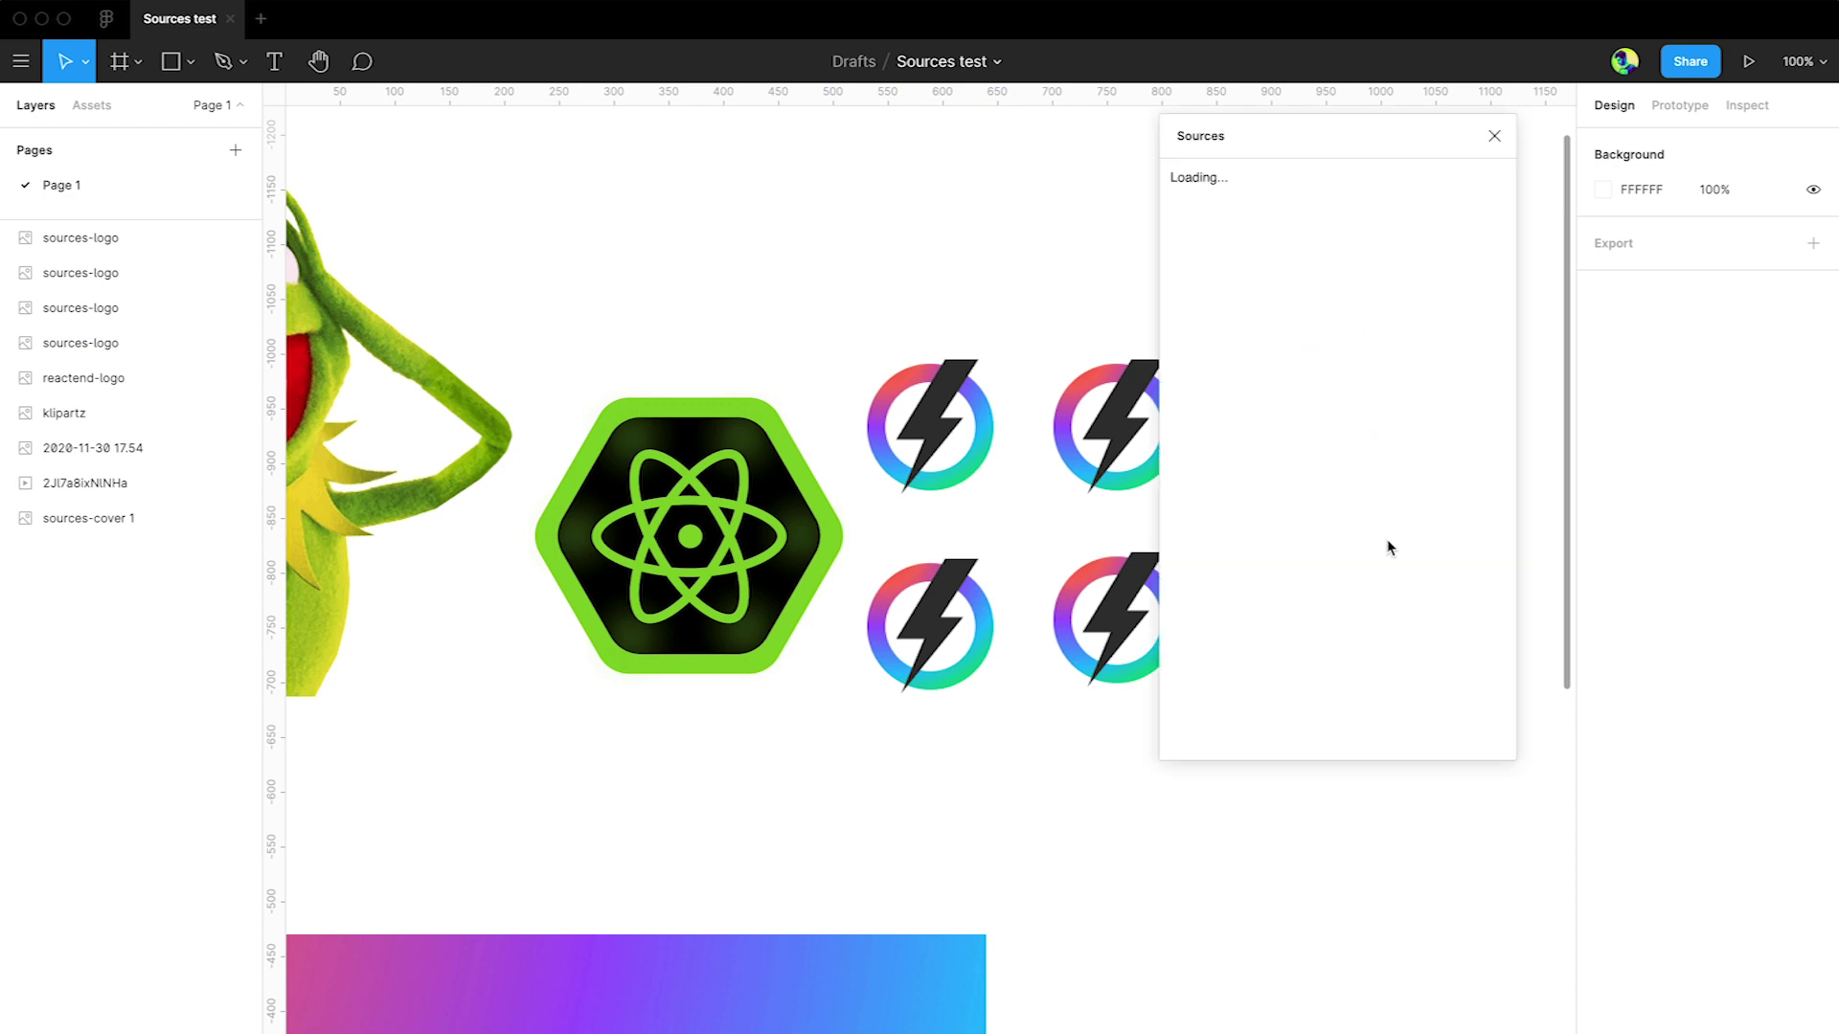
left_click_drag(992, 280, 764, 270)
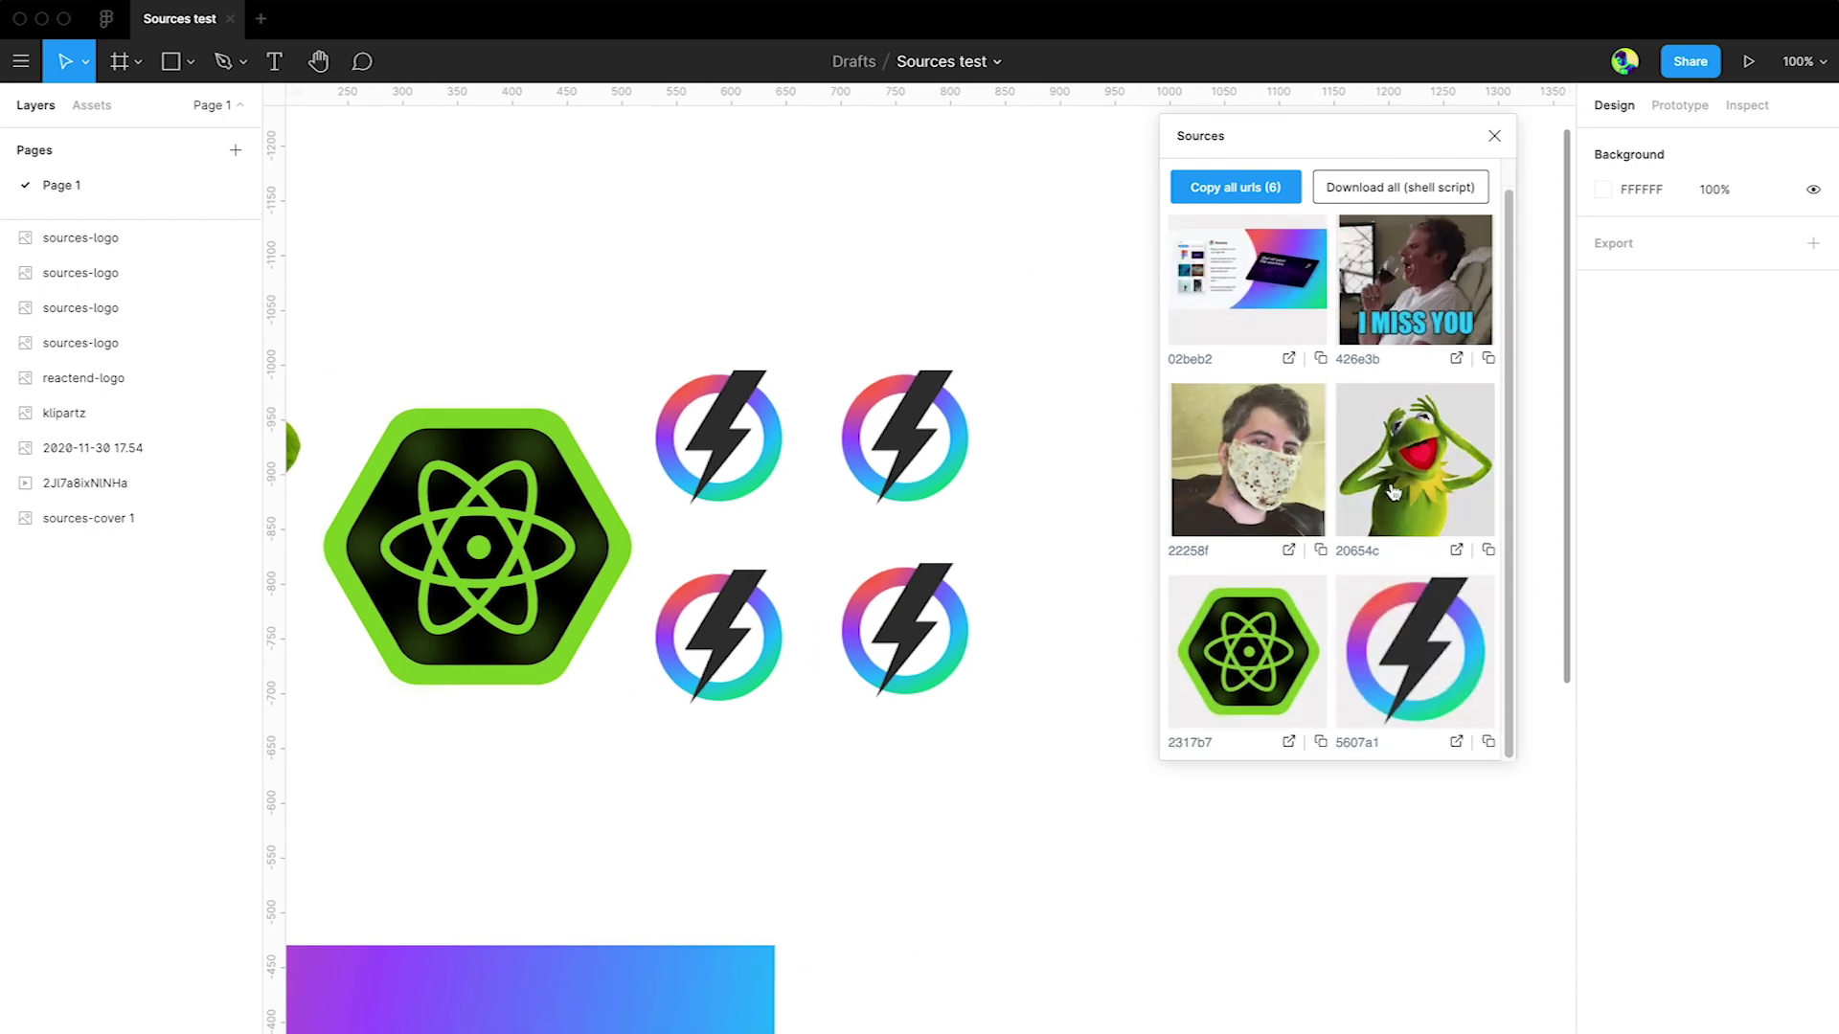
Step: Cycle through the four lightning logo copies and select them together with the hexagon
left_click(1424, 677)
left_click(1424, 677)
left_click(1424, 677)
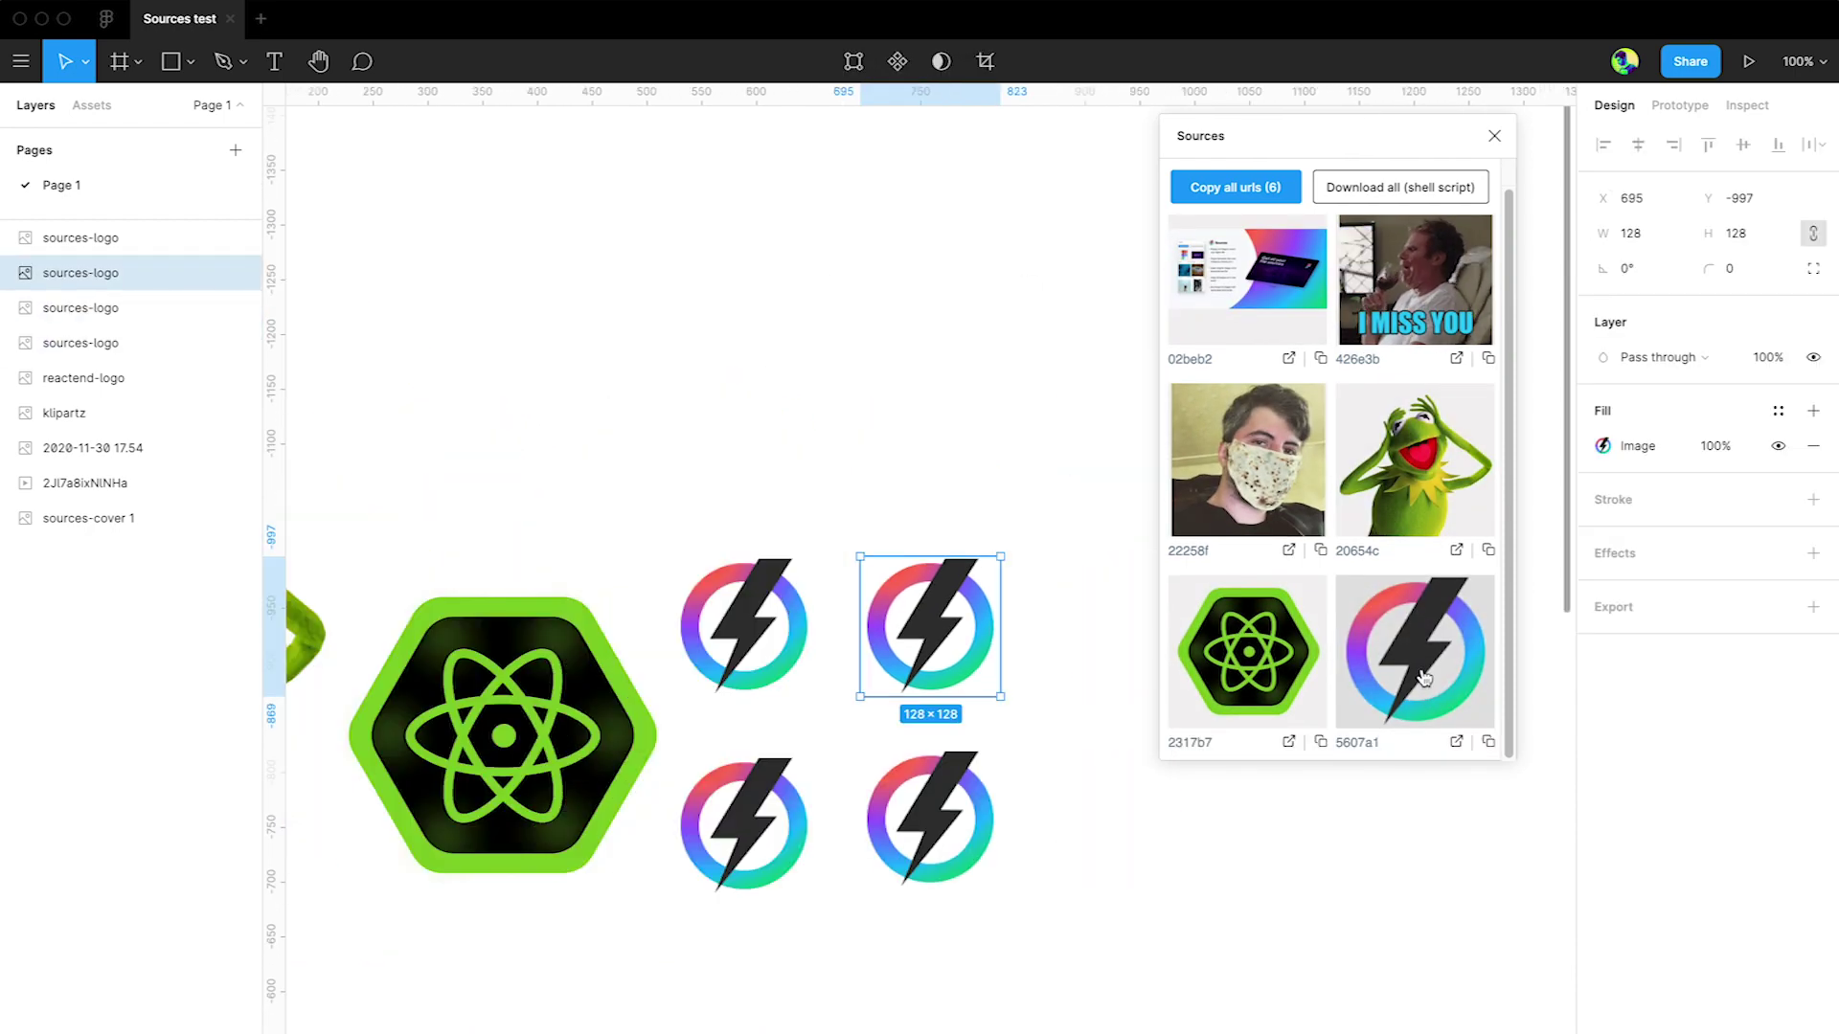
left_click(1424, 677)
left_click(1424, 677)
left_click(1424, 677)
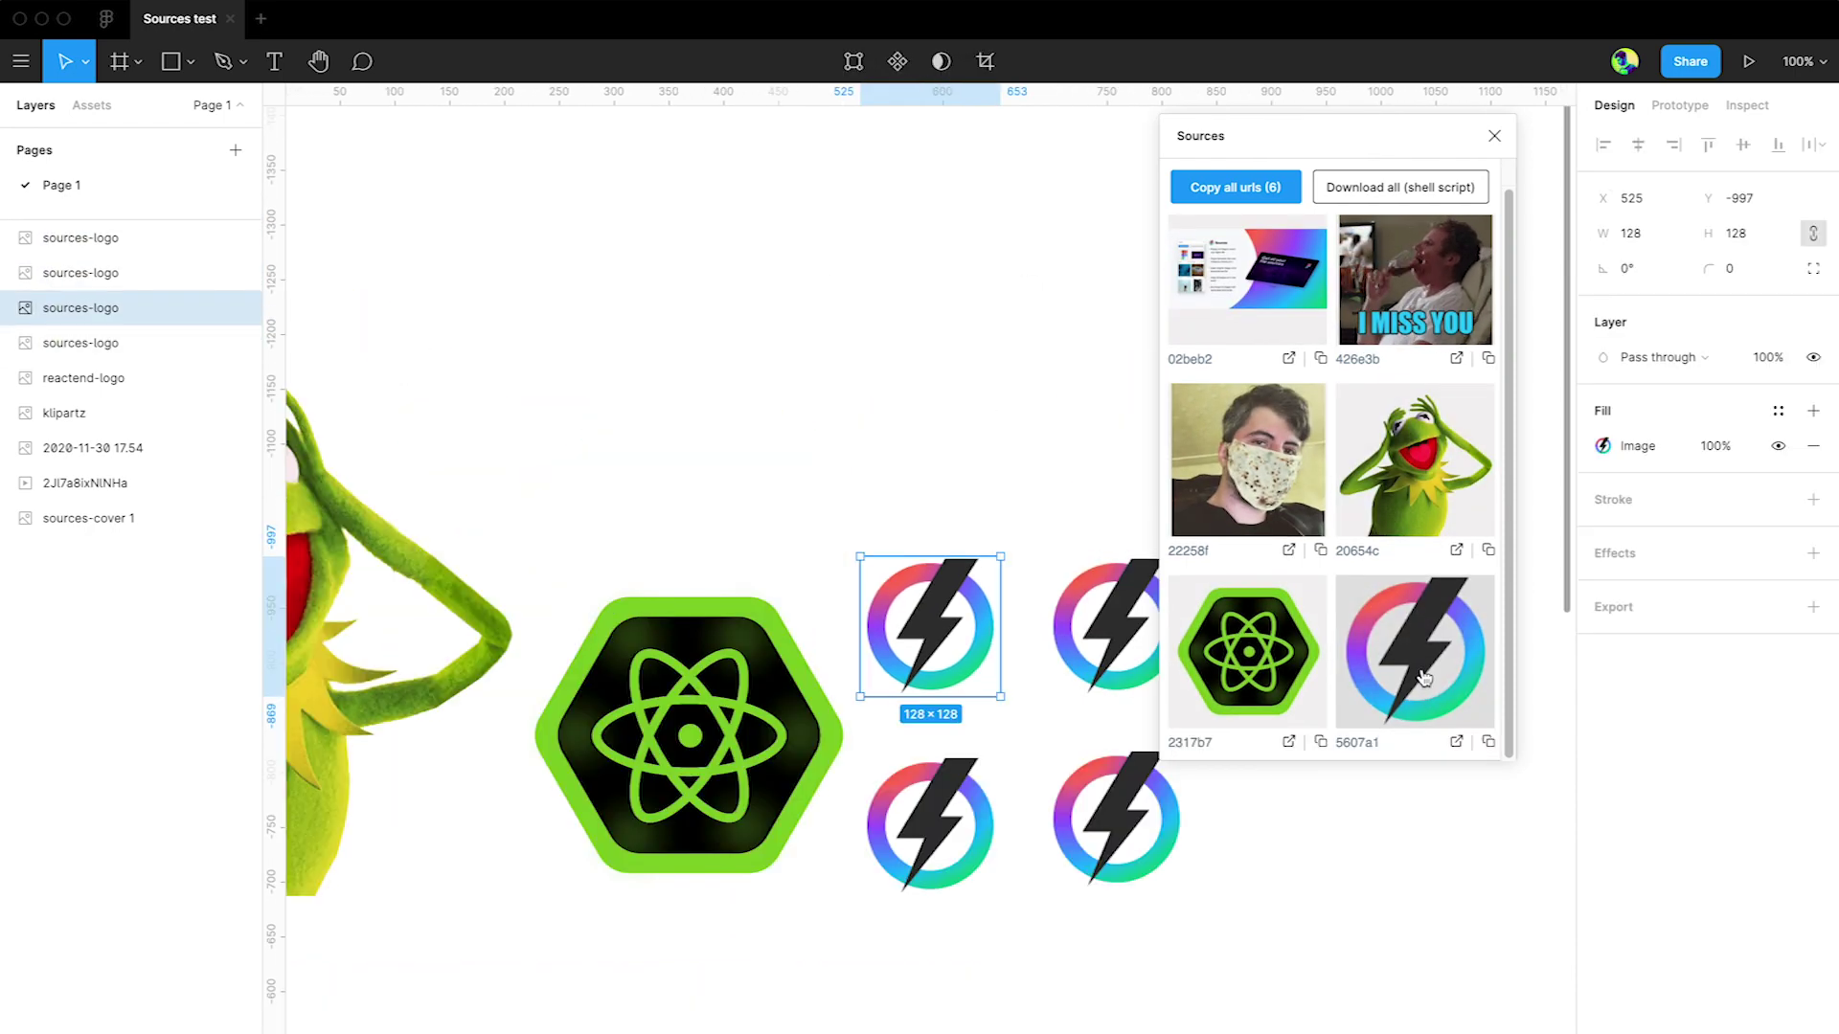
left_click(1424, 677)
left_click(1424, 677)
left_click(1424, 677)
left_click(1038, 230)
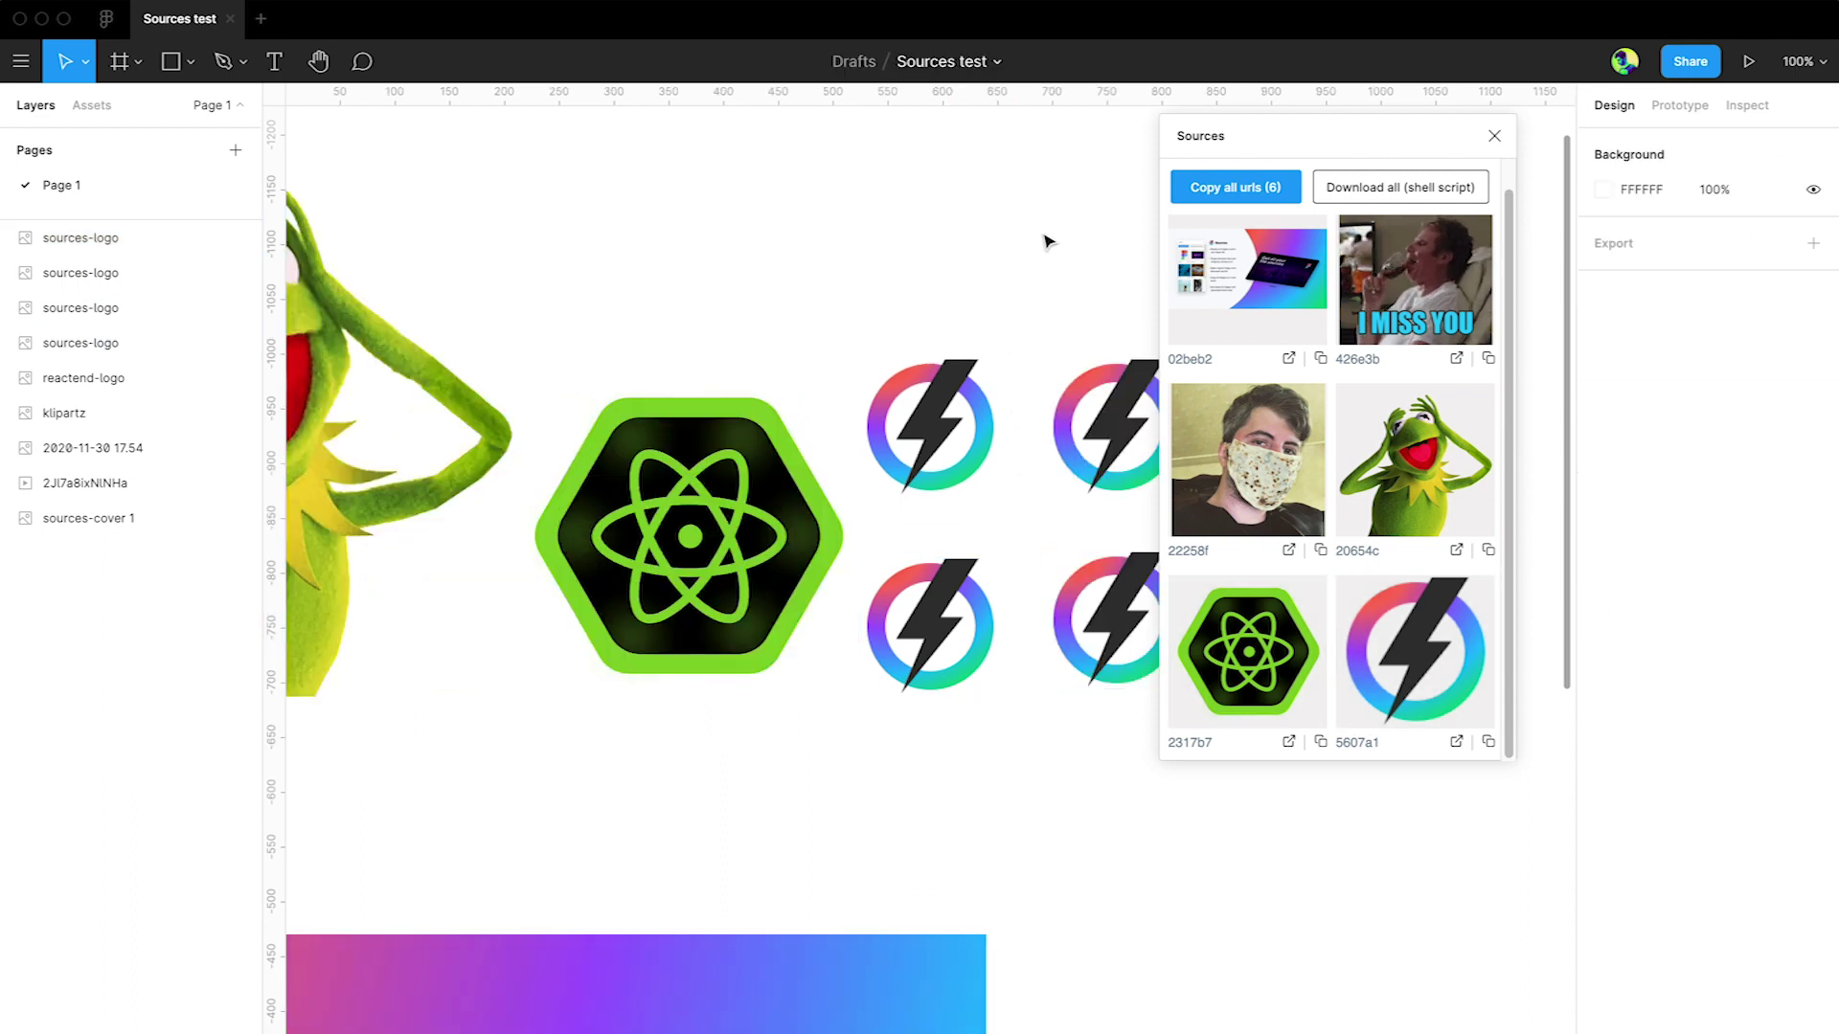
scroll(842, 288, "right", 5)
left_click_drag(1003, 308, 689, 451)
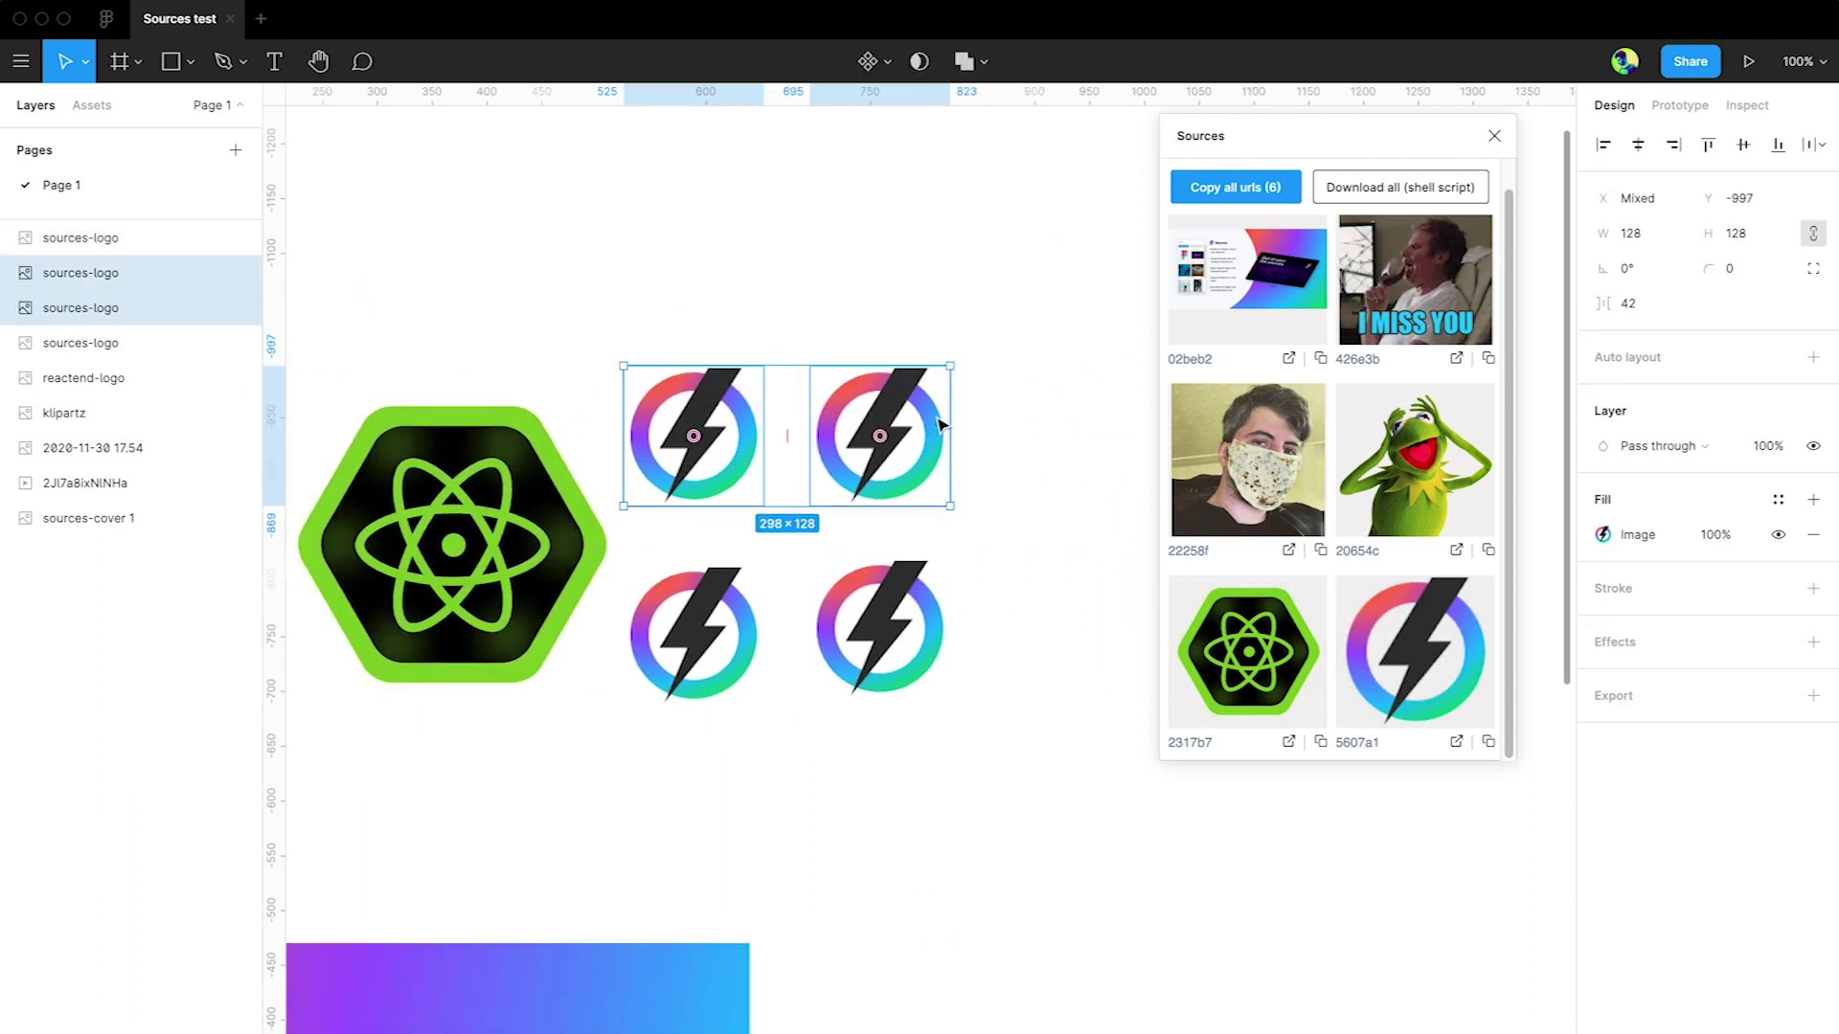
left_click_drag(986, 321, 297, 704)
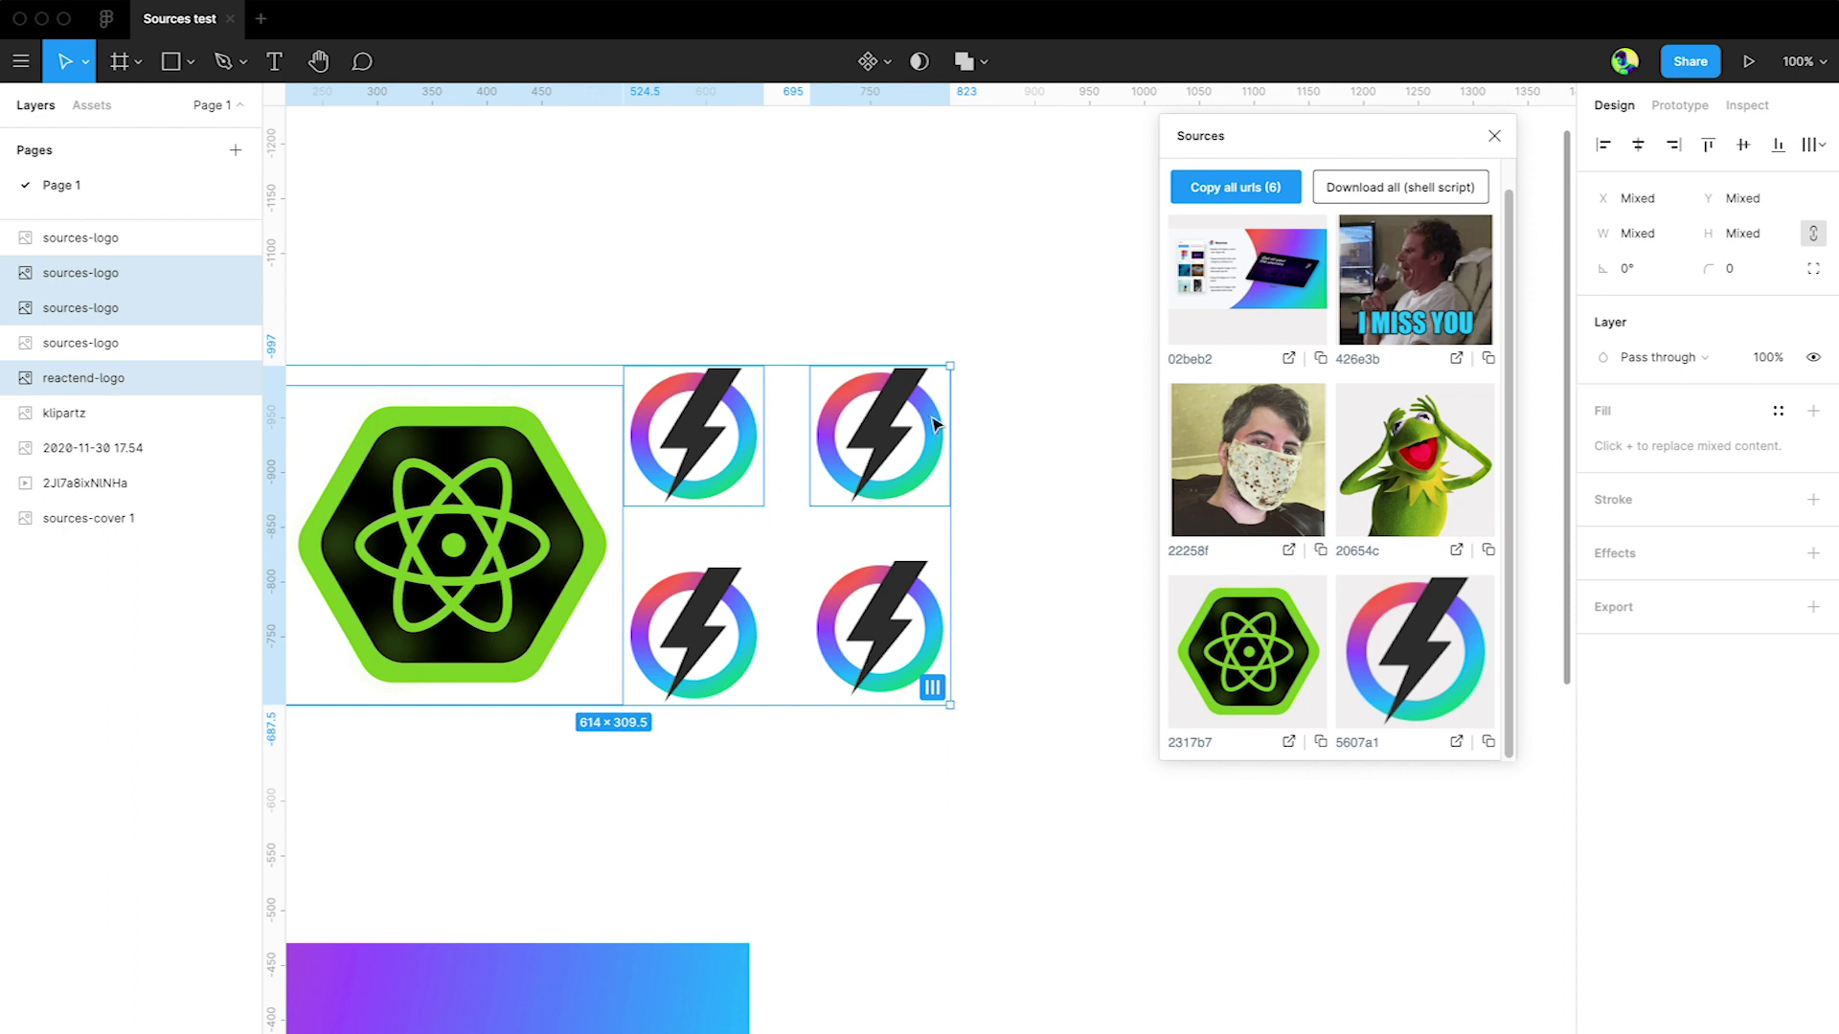
left_click(969, 397)
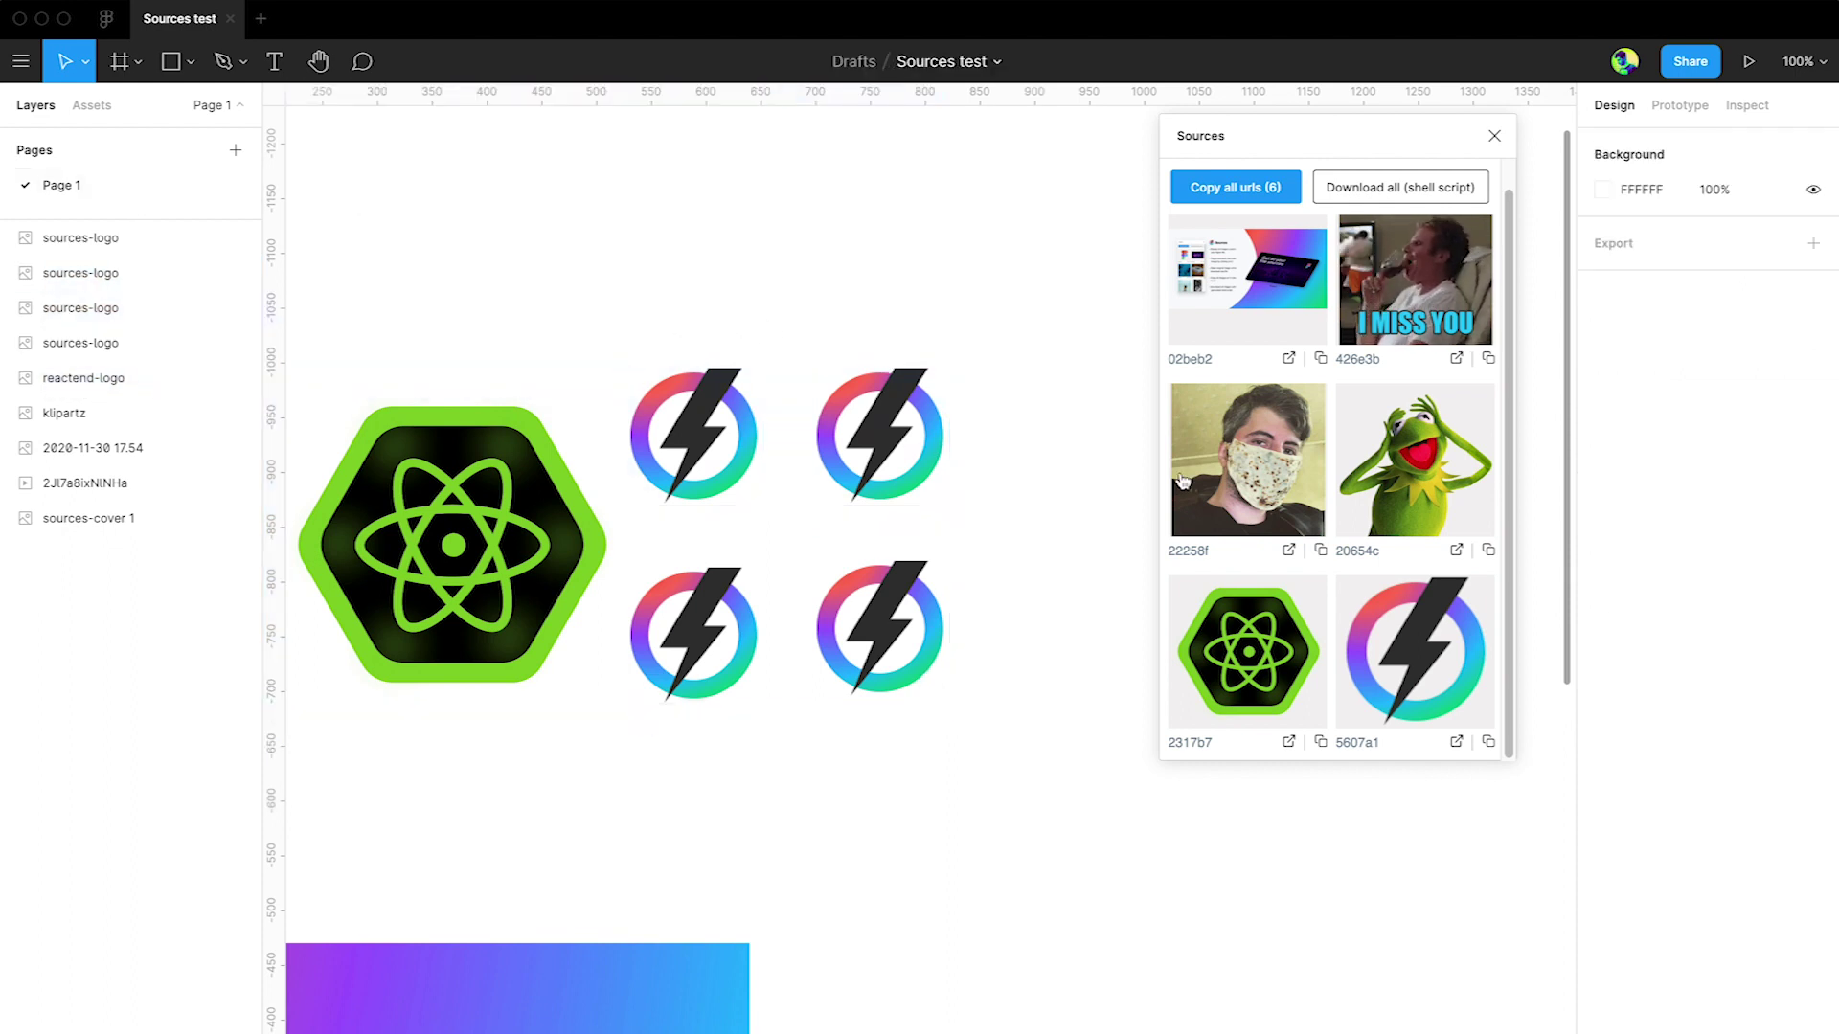
Step: Locate the 640×640 masked-face image and copy its link from image 22258f
left_click_drag(757, 287, 982, 304)
scroll(728, 326, "left", 10)
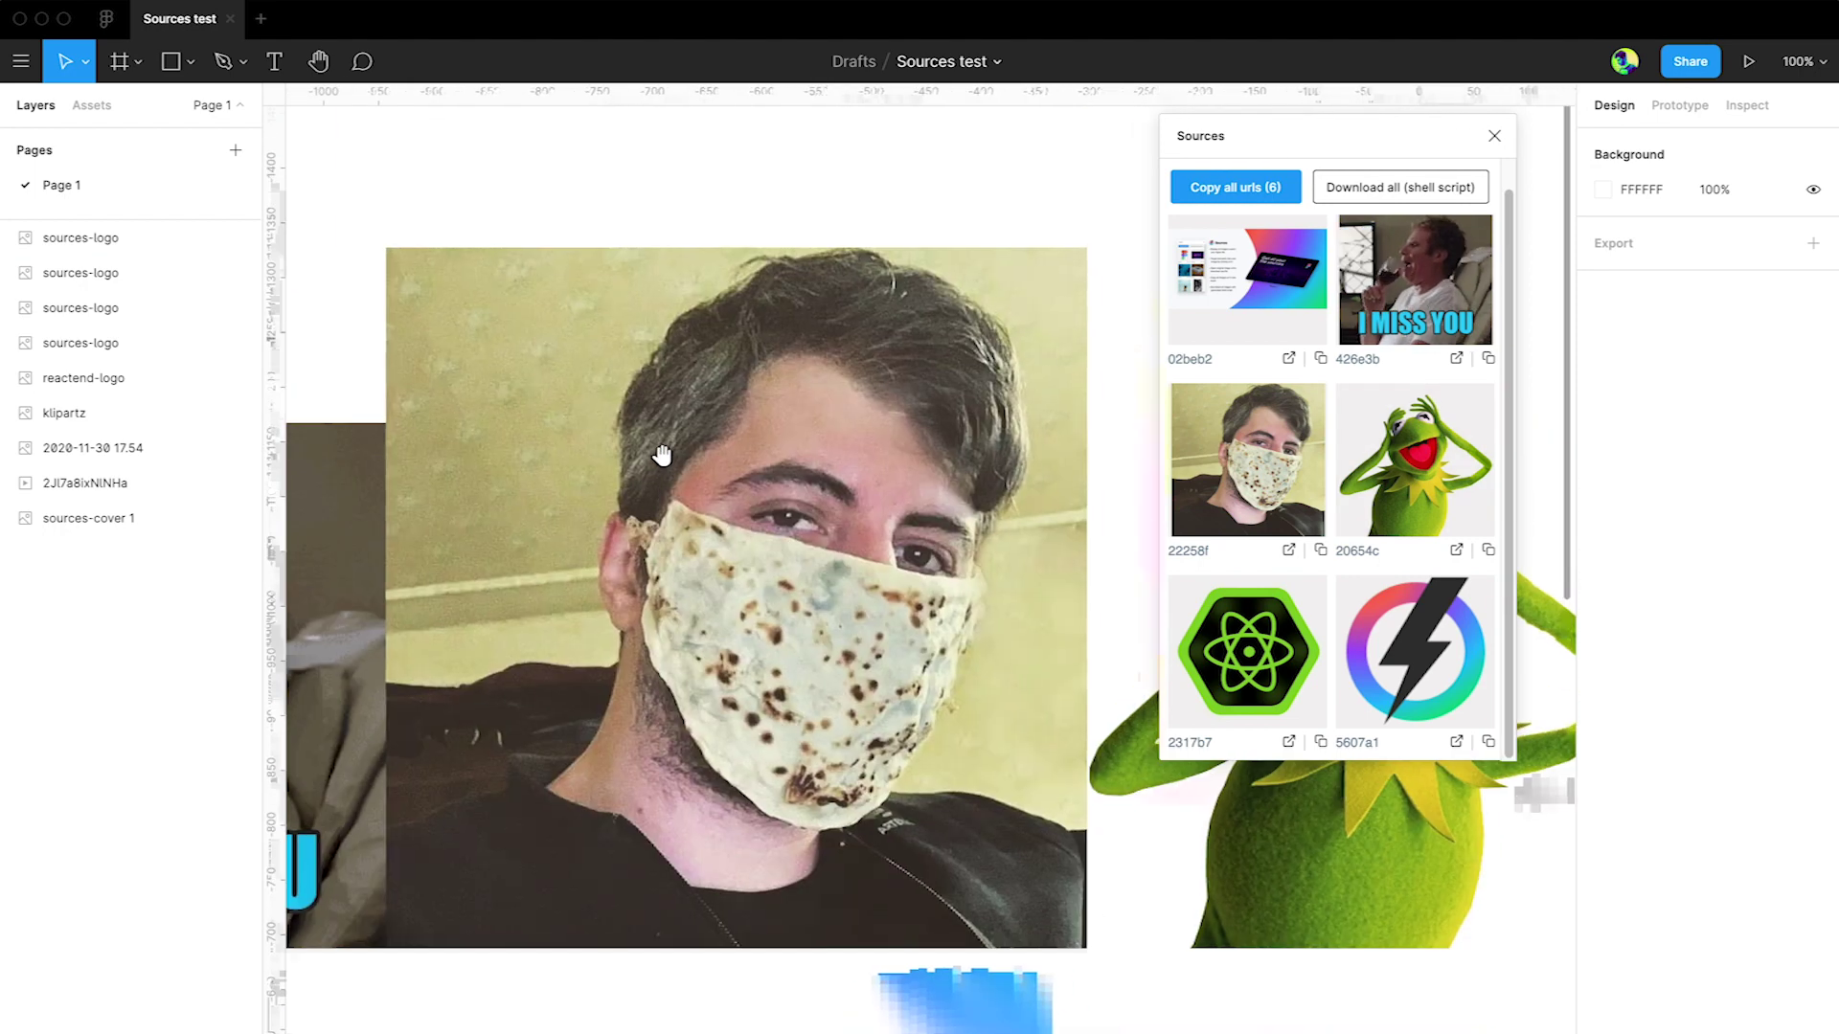
left_click(981, 460)
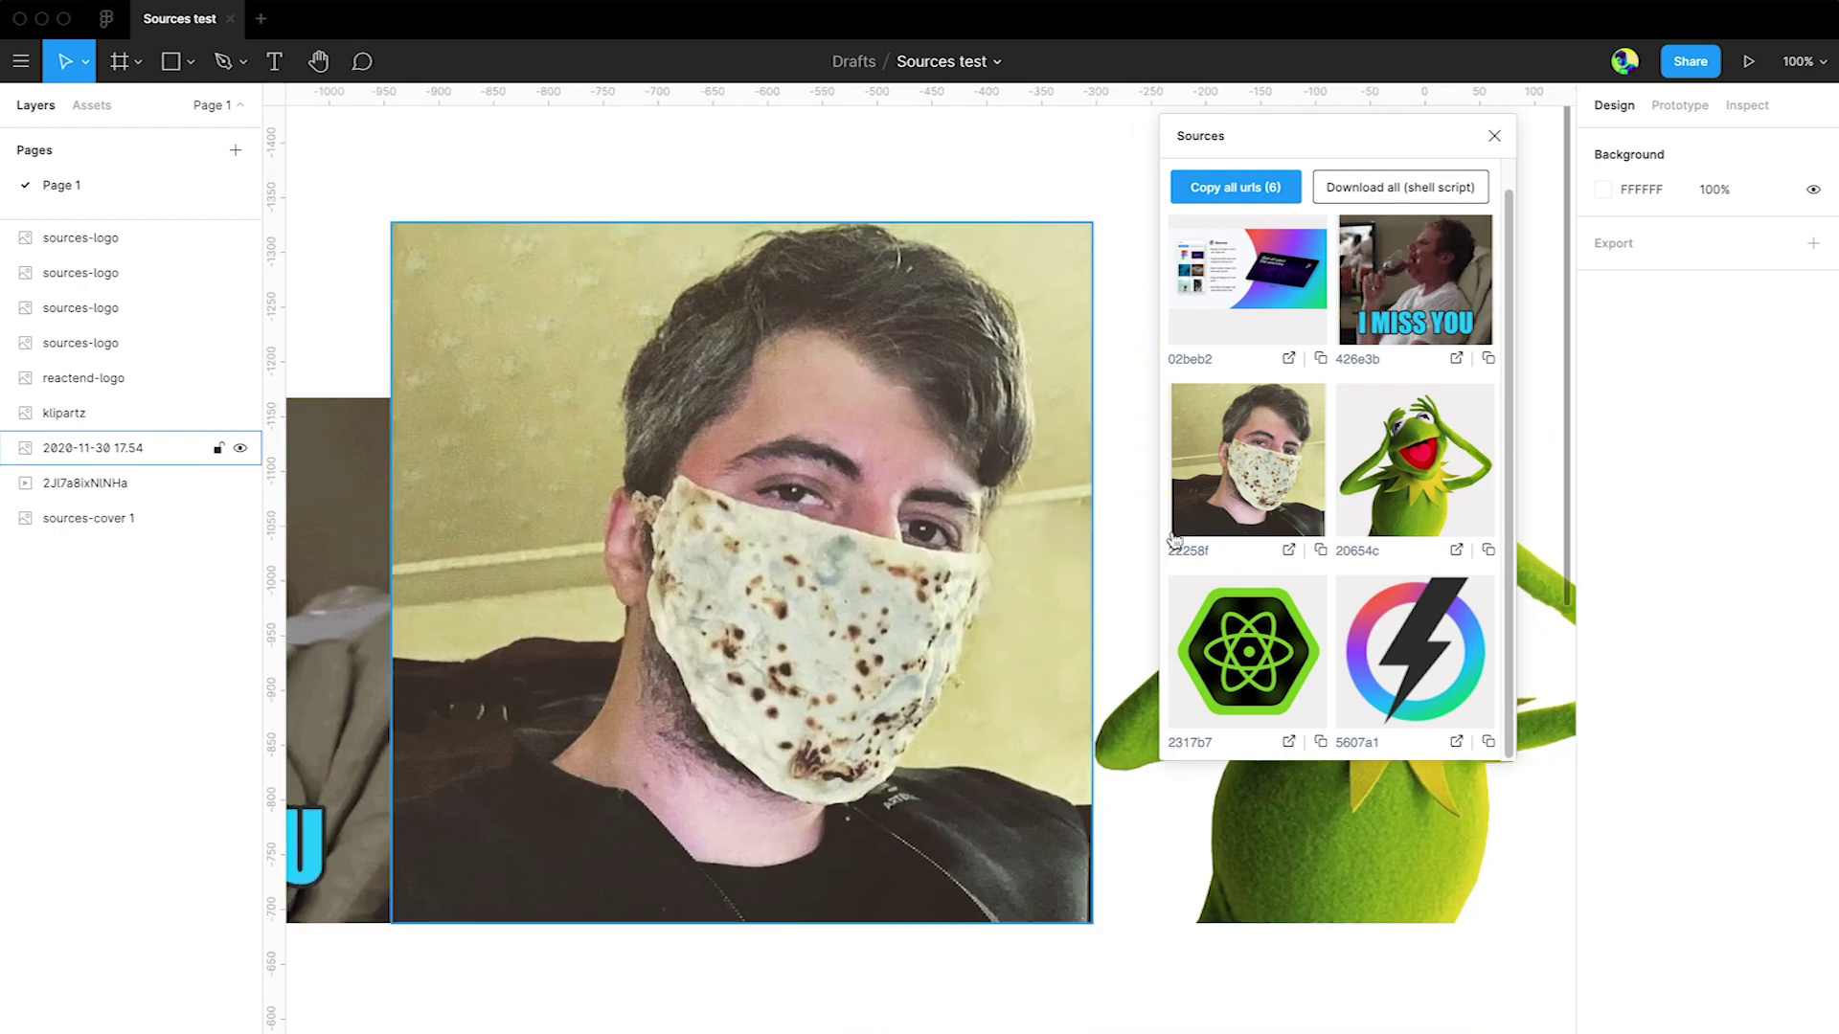
left_click(1257, 496)
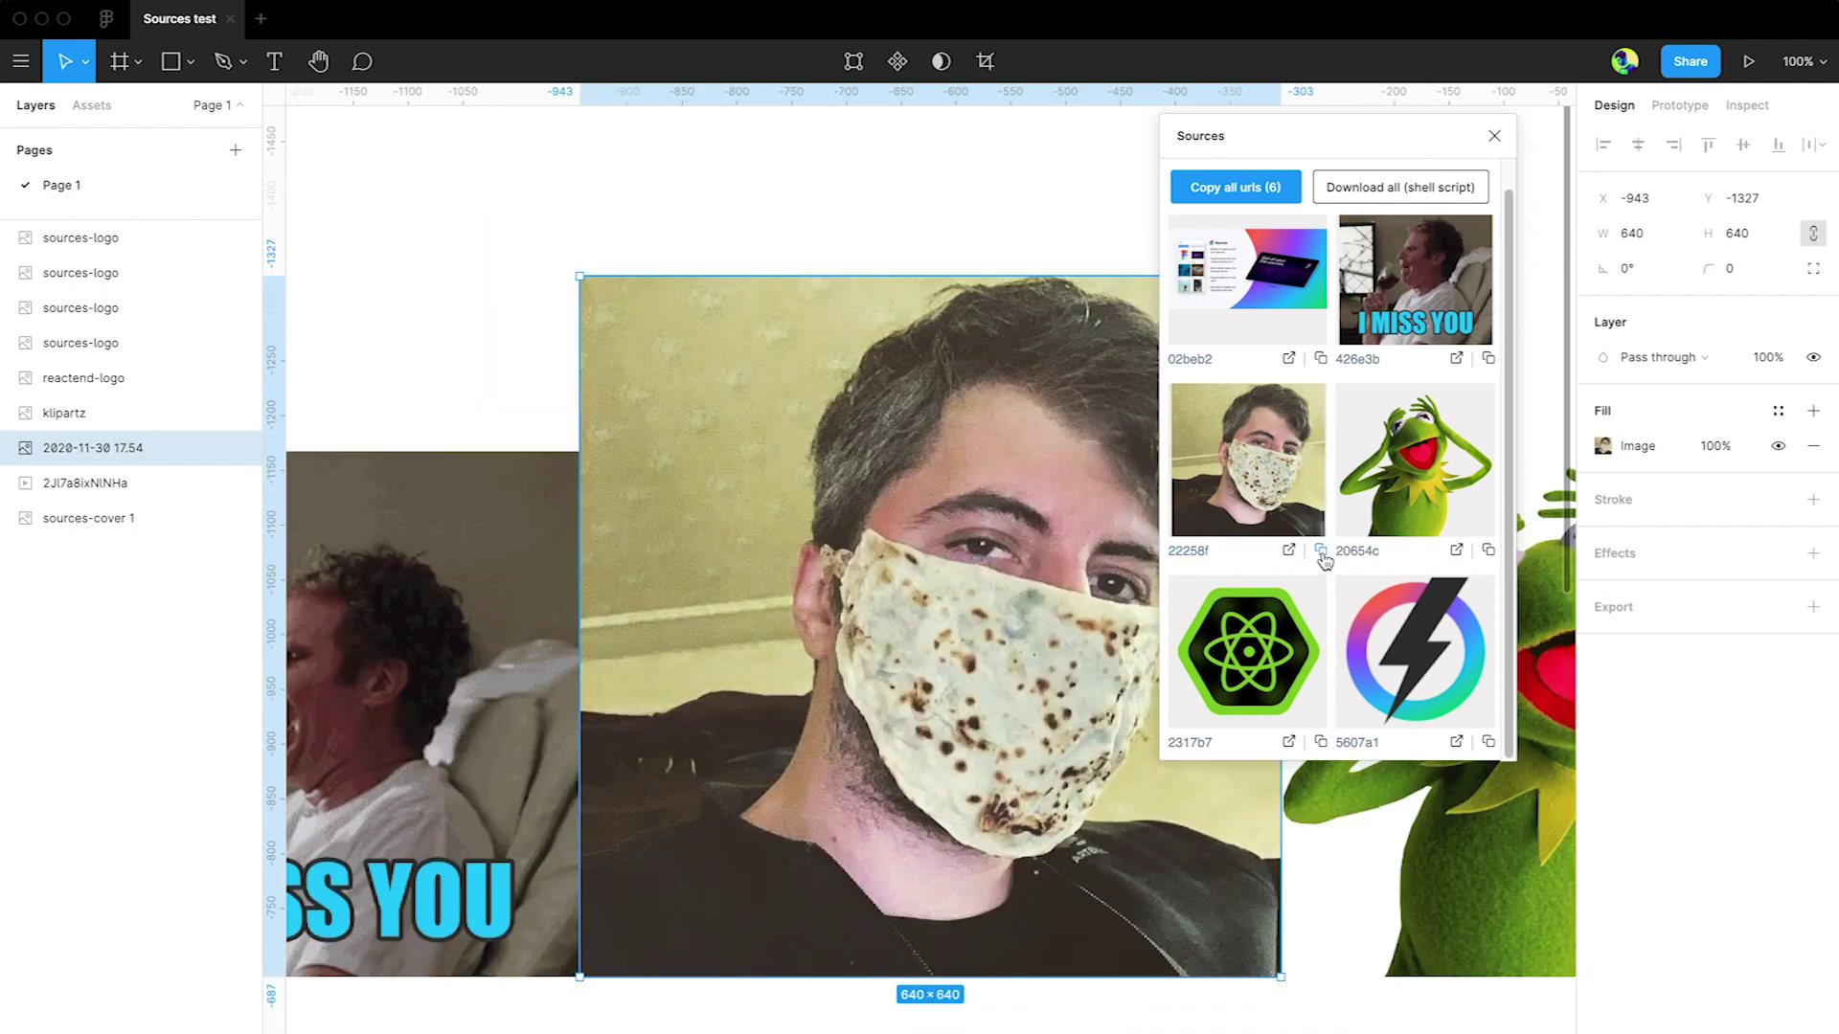
left_click(1322, 552)
scroll(835, 497, "up", 10)
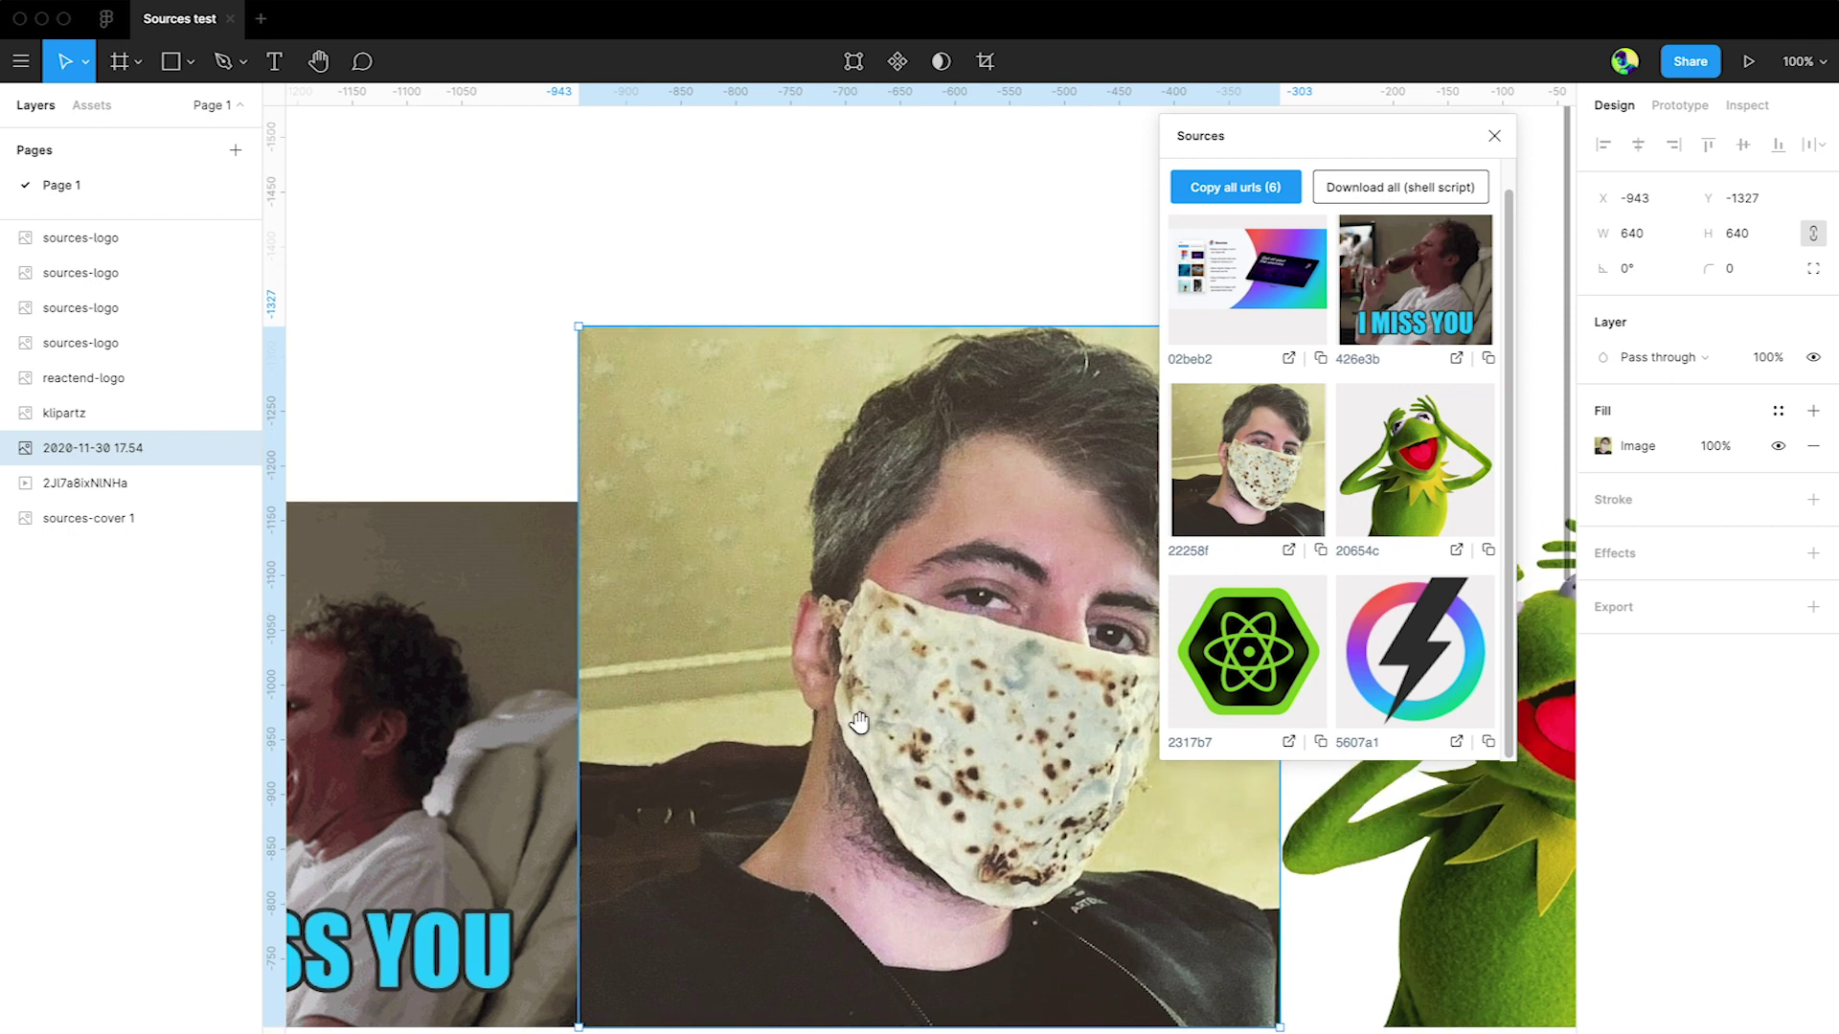
left_click(837, 496)
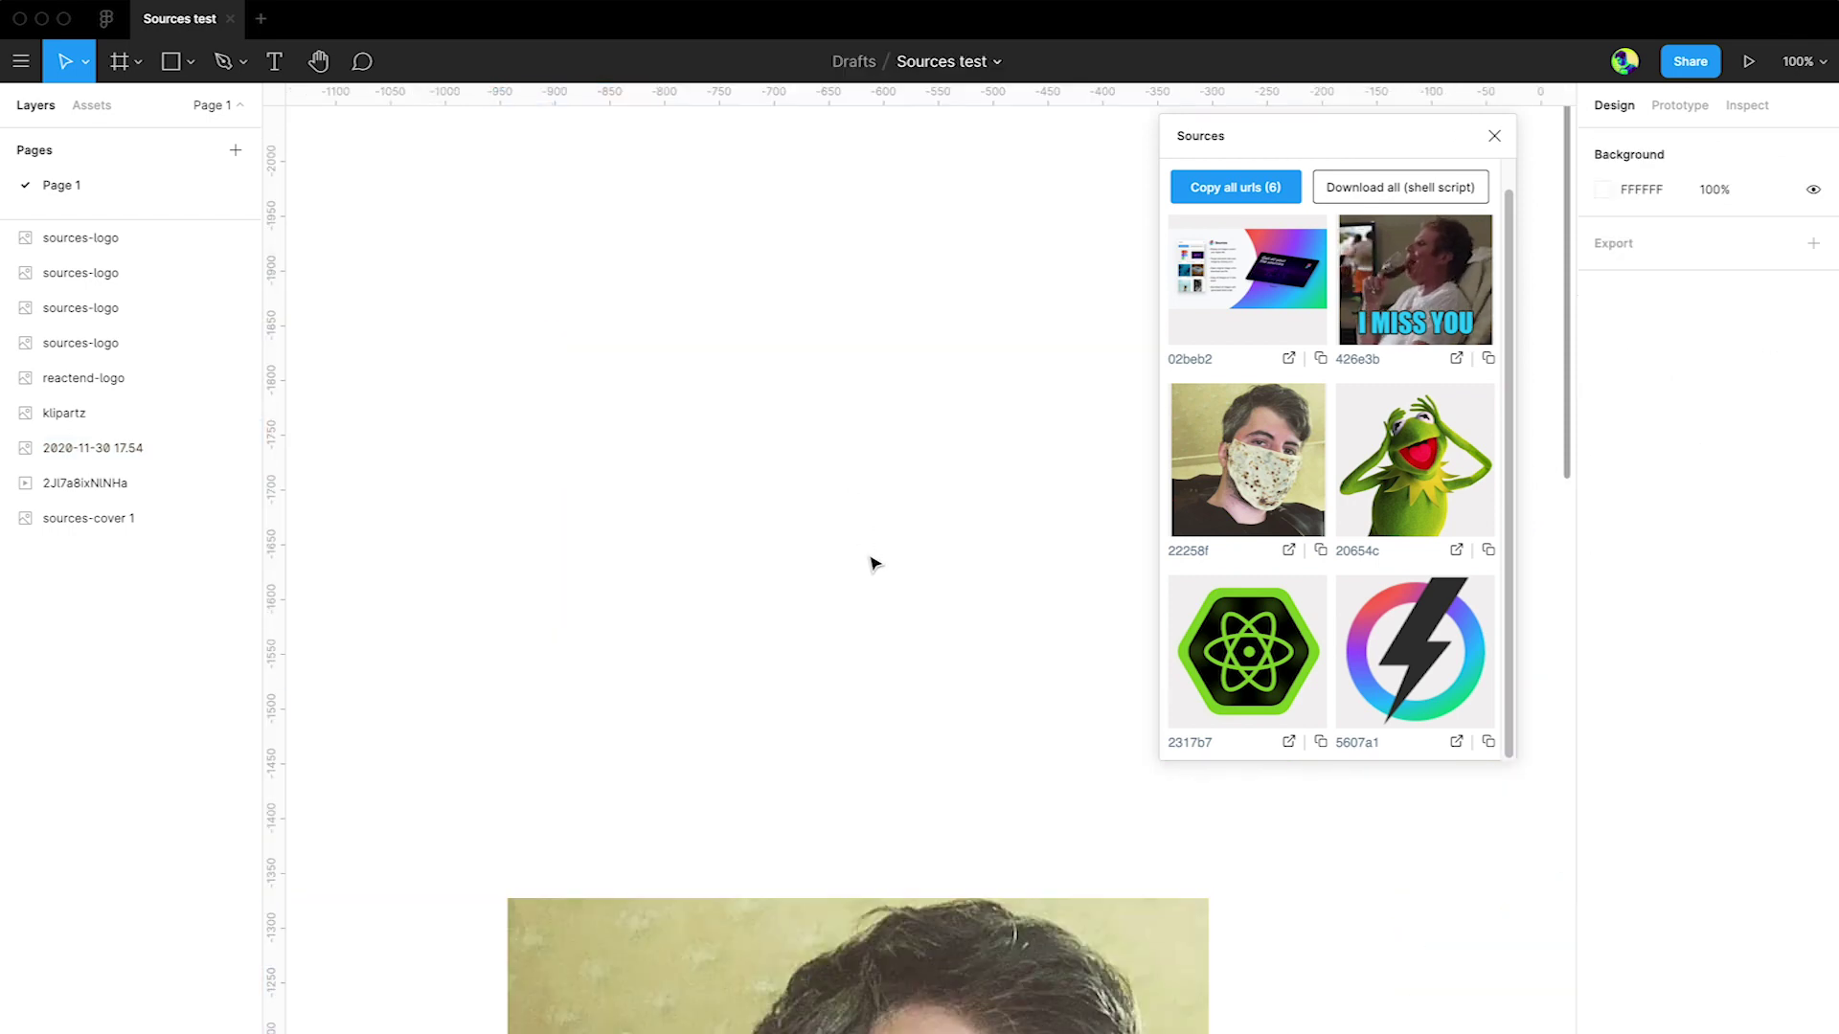
key("super+v")
scroll(675, 622, "up", 5)
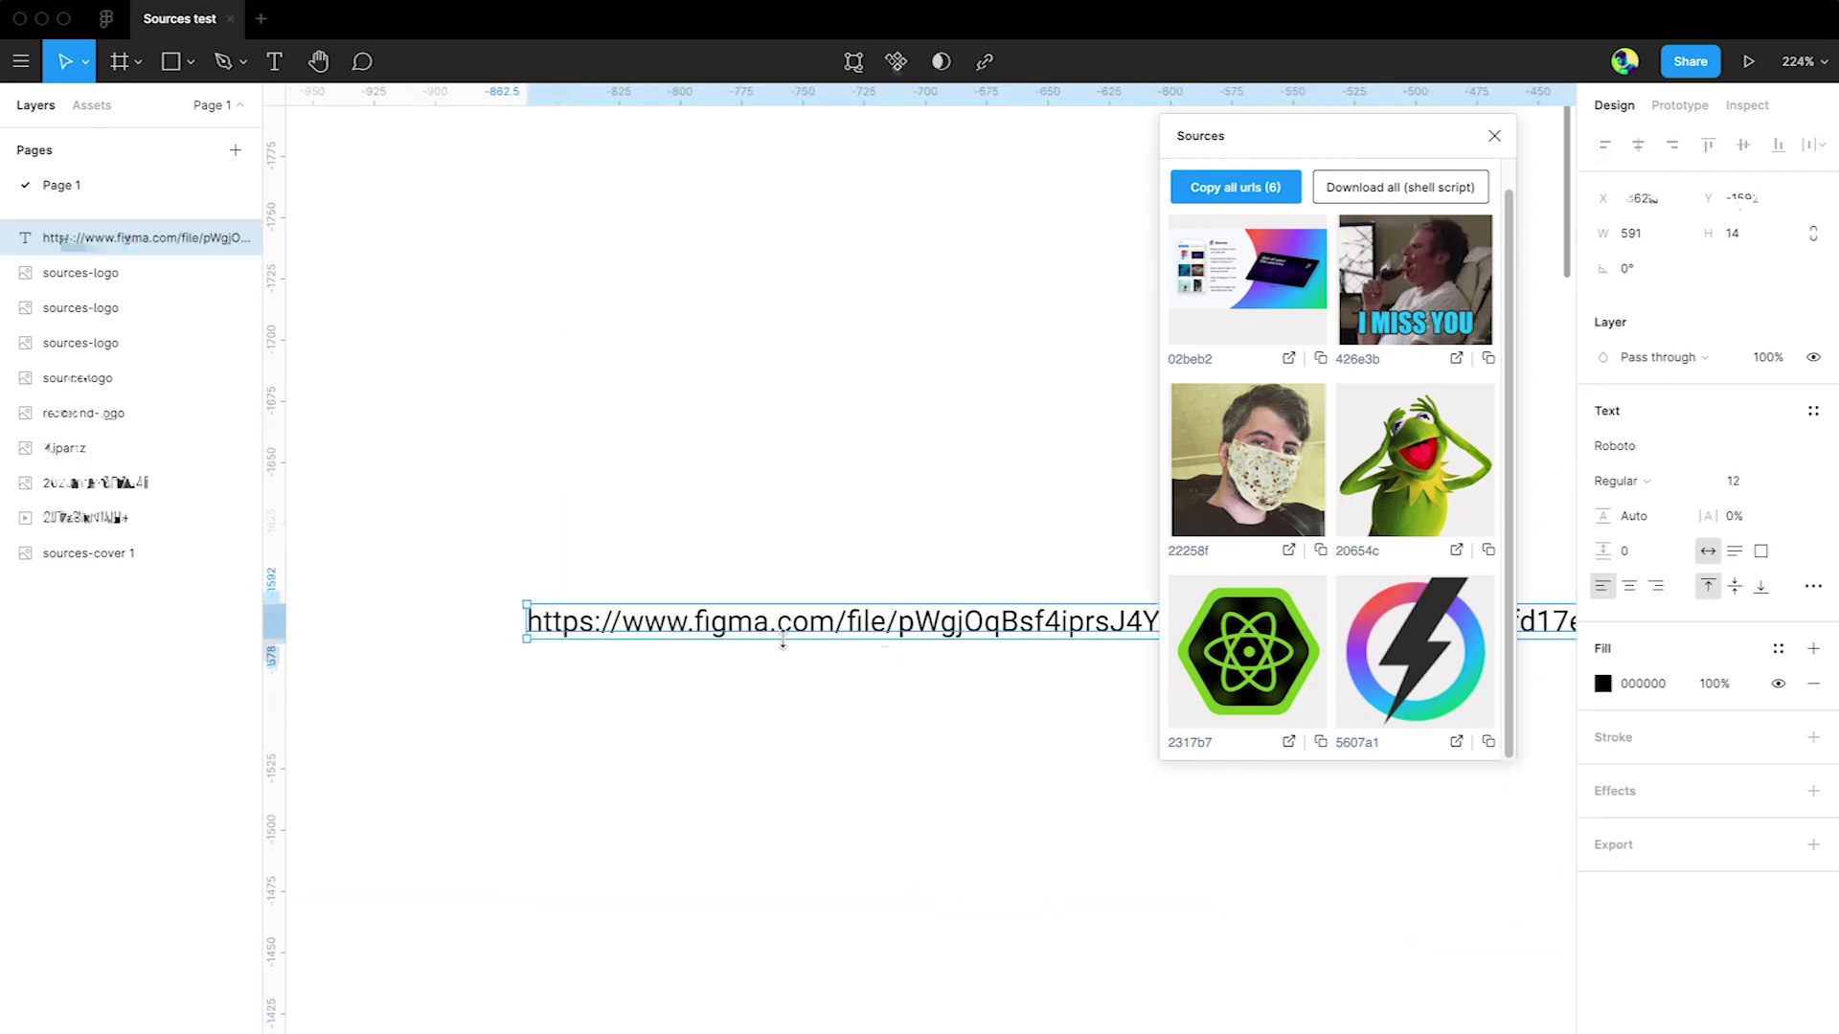
scroll(816, 635, "up", 2)
key("BackSpace")
scroll(819, 632, "down", 3)
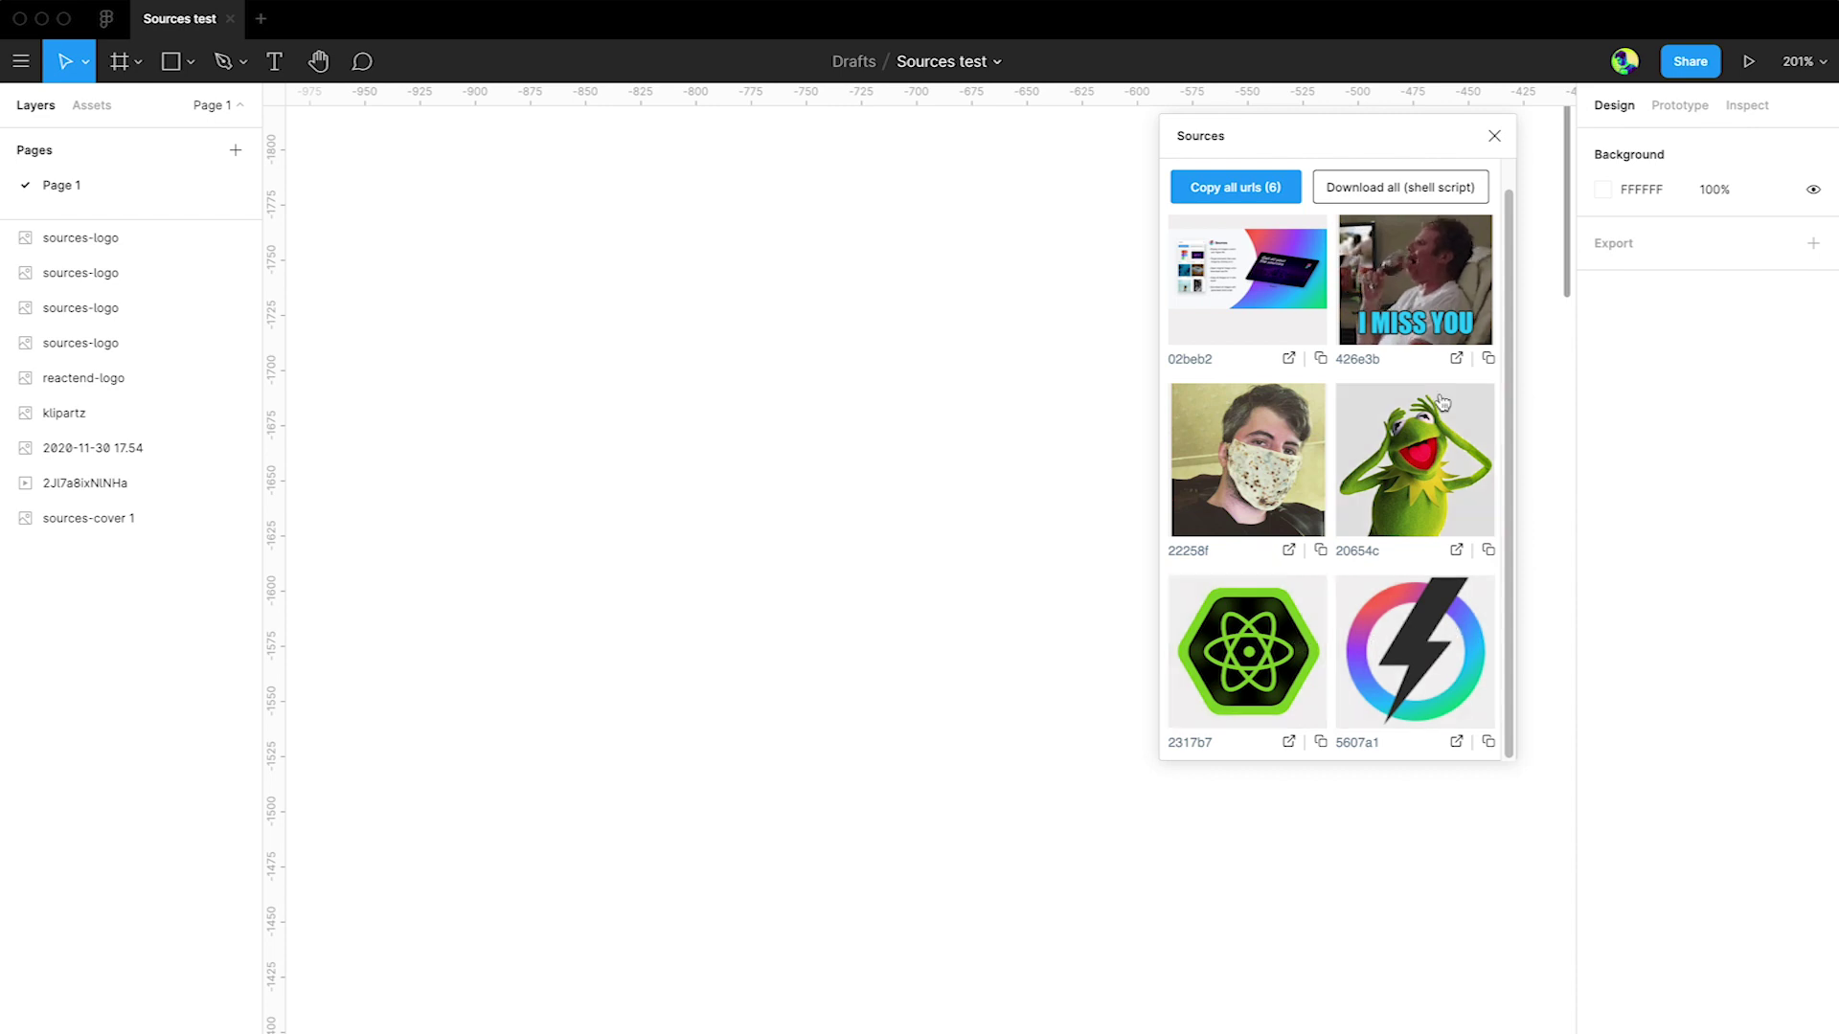
Step: Copy all six image URLs and paste them onto the canvas to check
scroll(1436, 361, "up", 1)
scroll(766, 402, "right", 2)
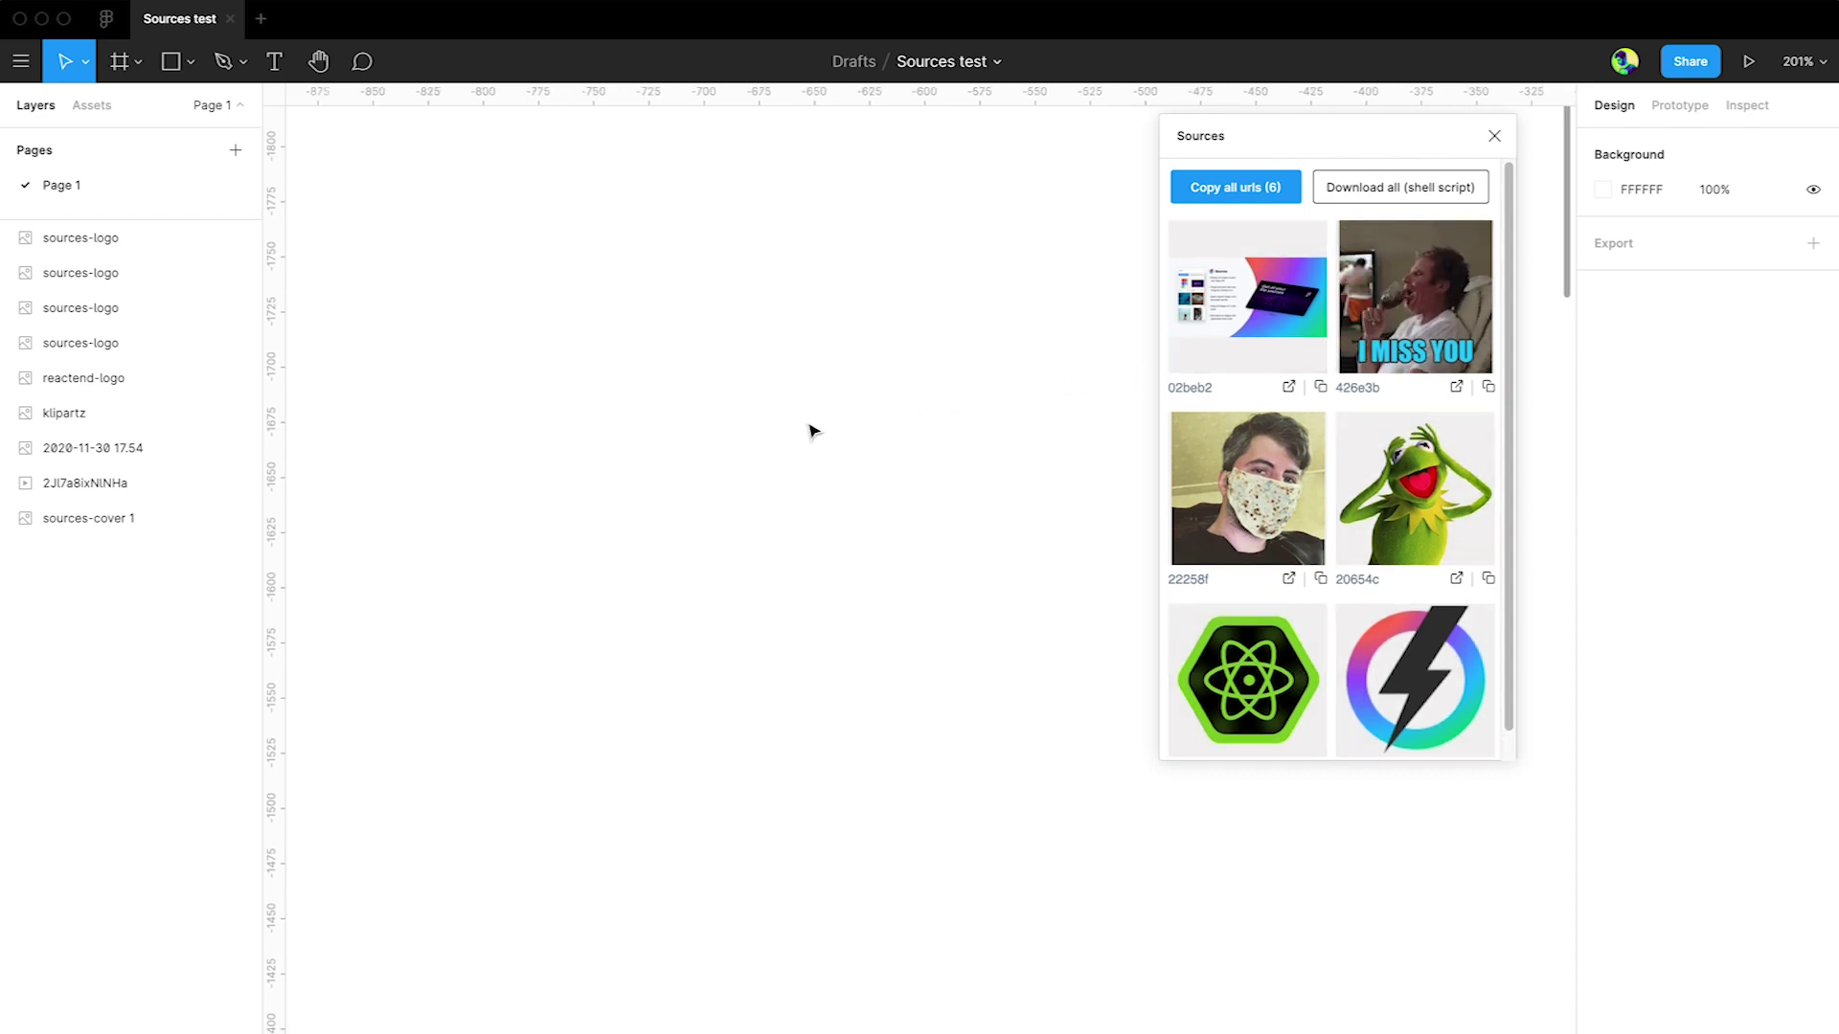
left_click(1225, 197)
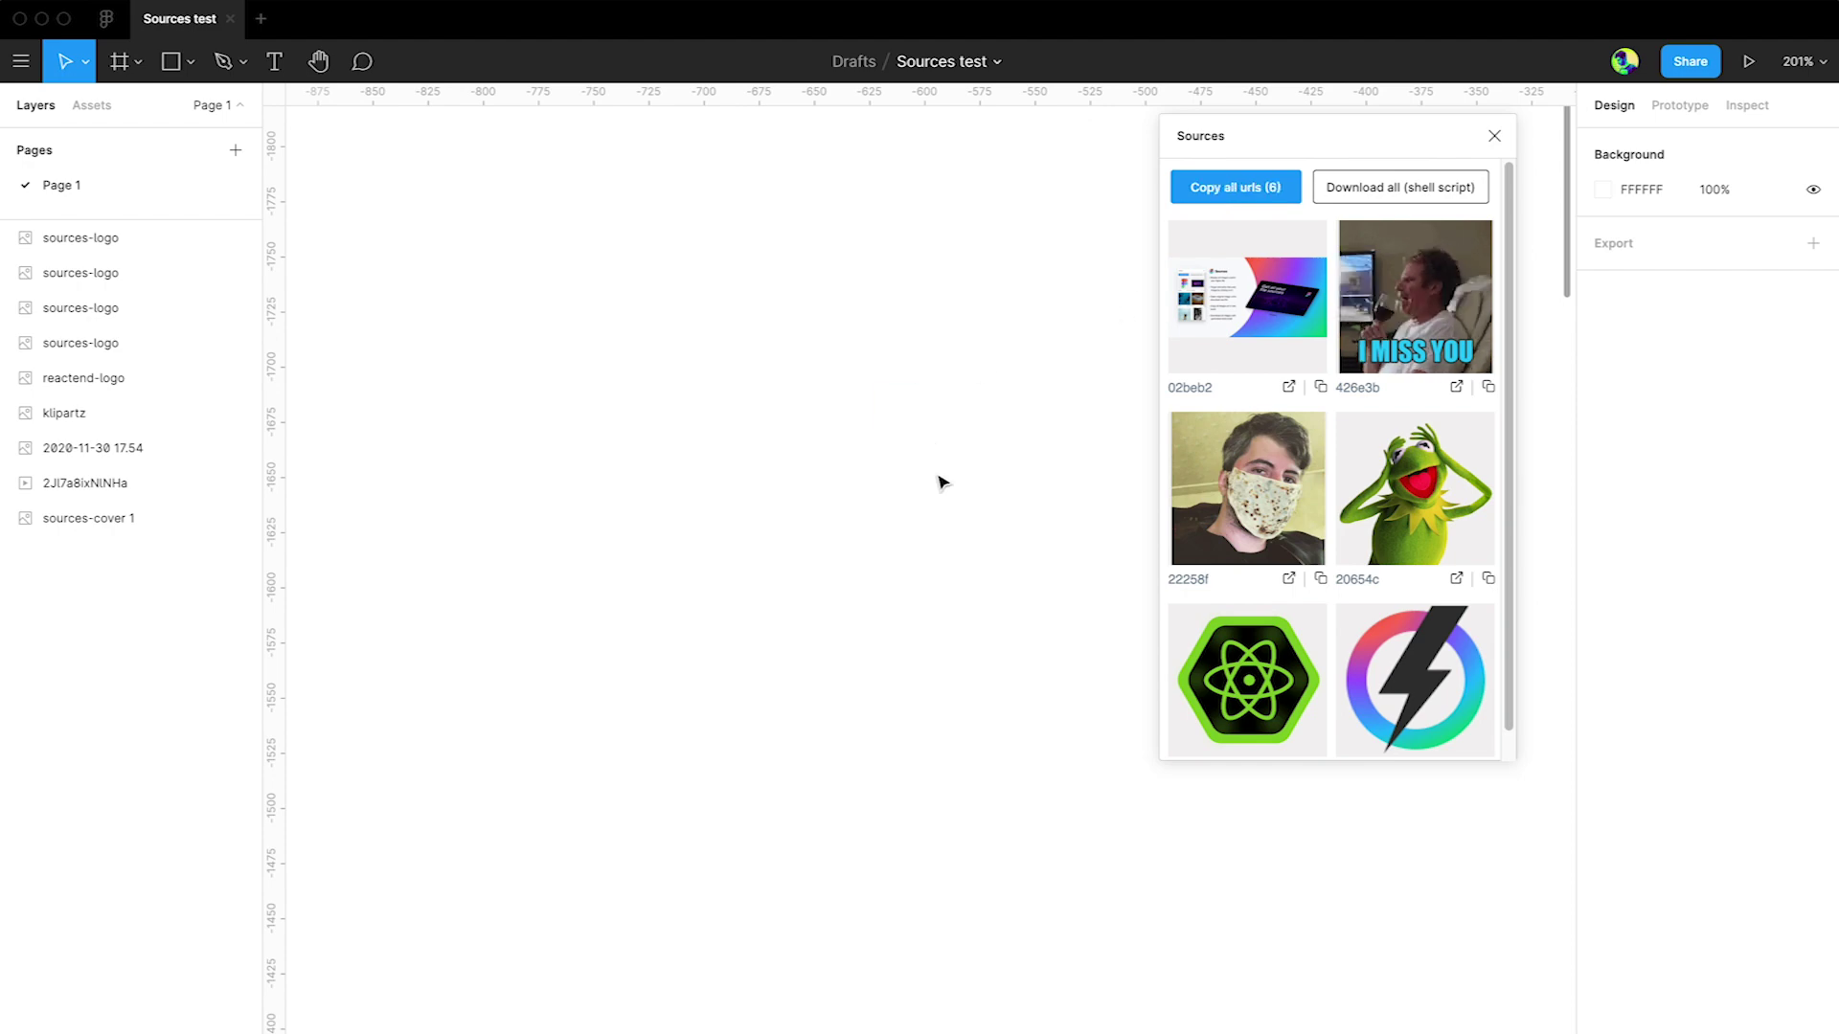
key("super+v")
Step: Delete the pasted link text layer and zoom out to see all images
scroll(1022, 345, "left", 5)
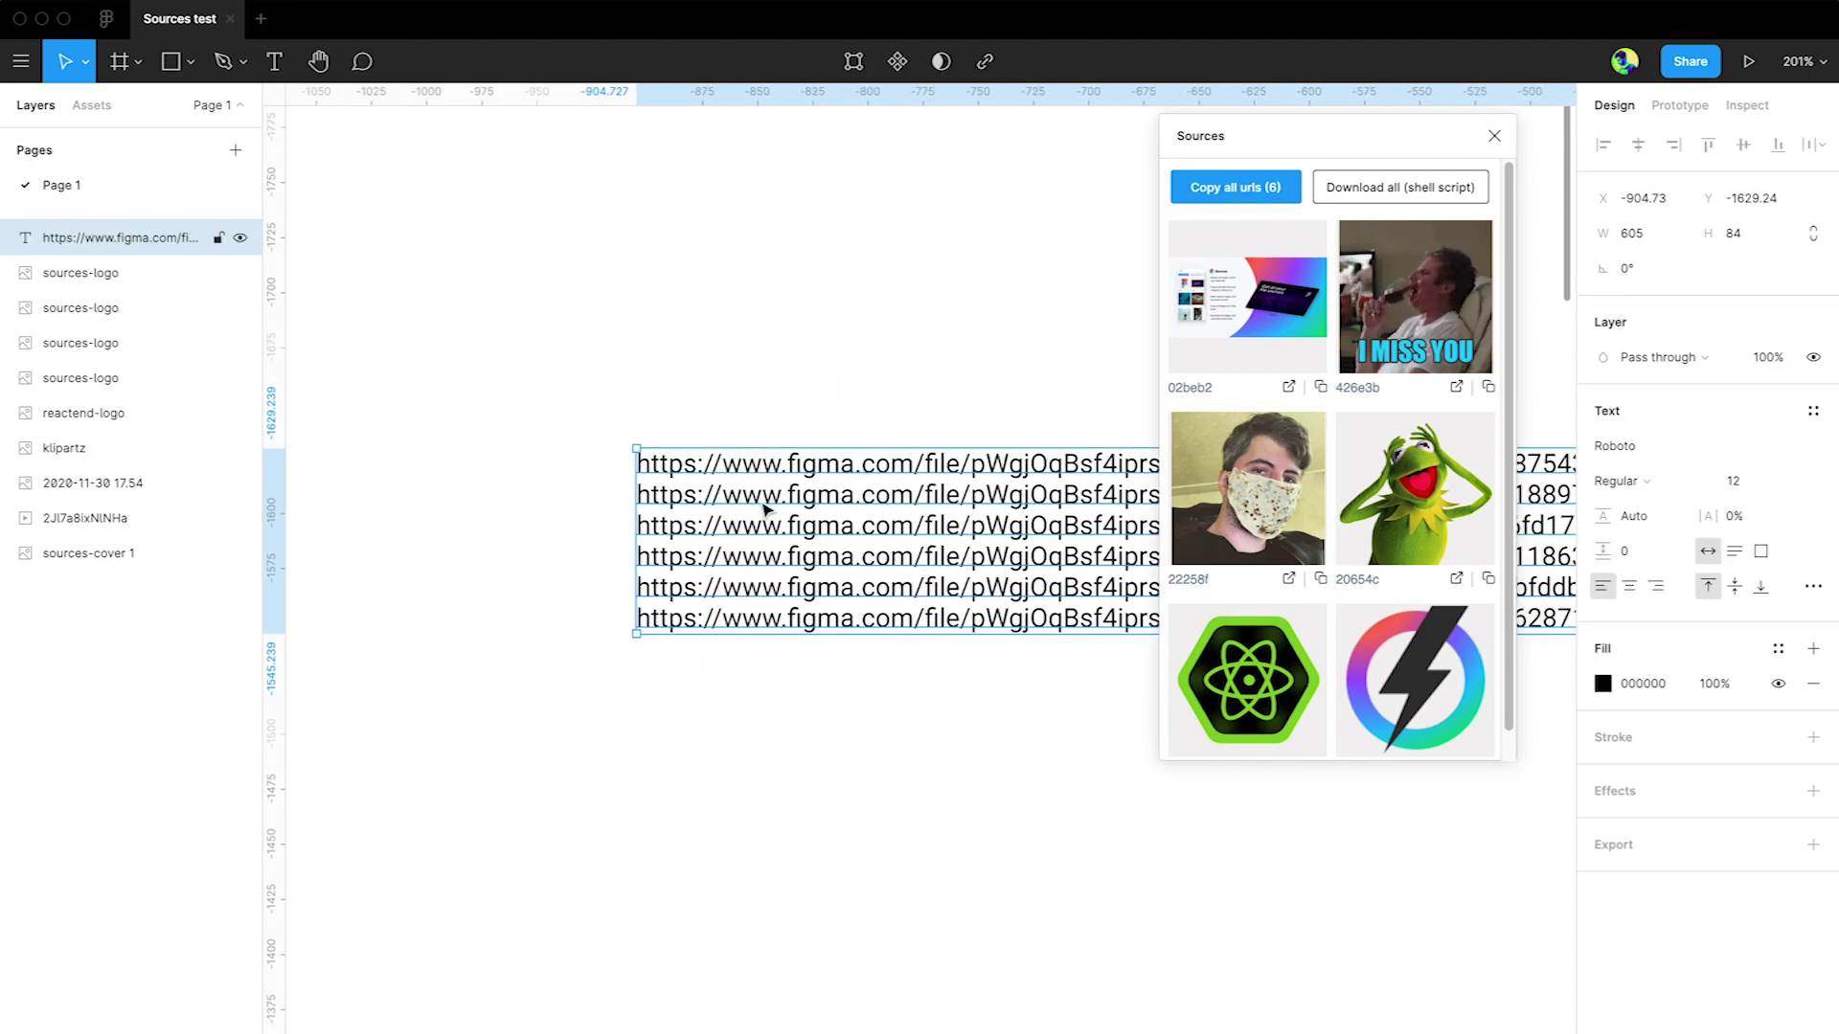
scroll(752, 500, "up", 5, "ctrl")
left_click(546, 288)
scroll(607, 344, "down", 5, "ctrl")
left_click(696, 407)
key("Delete")
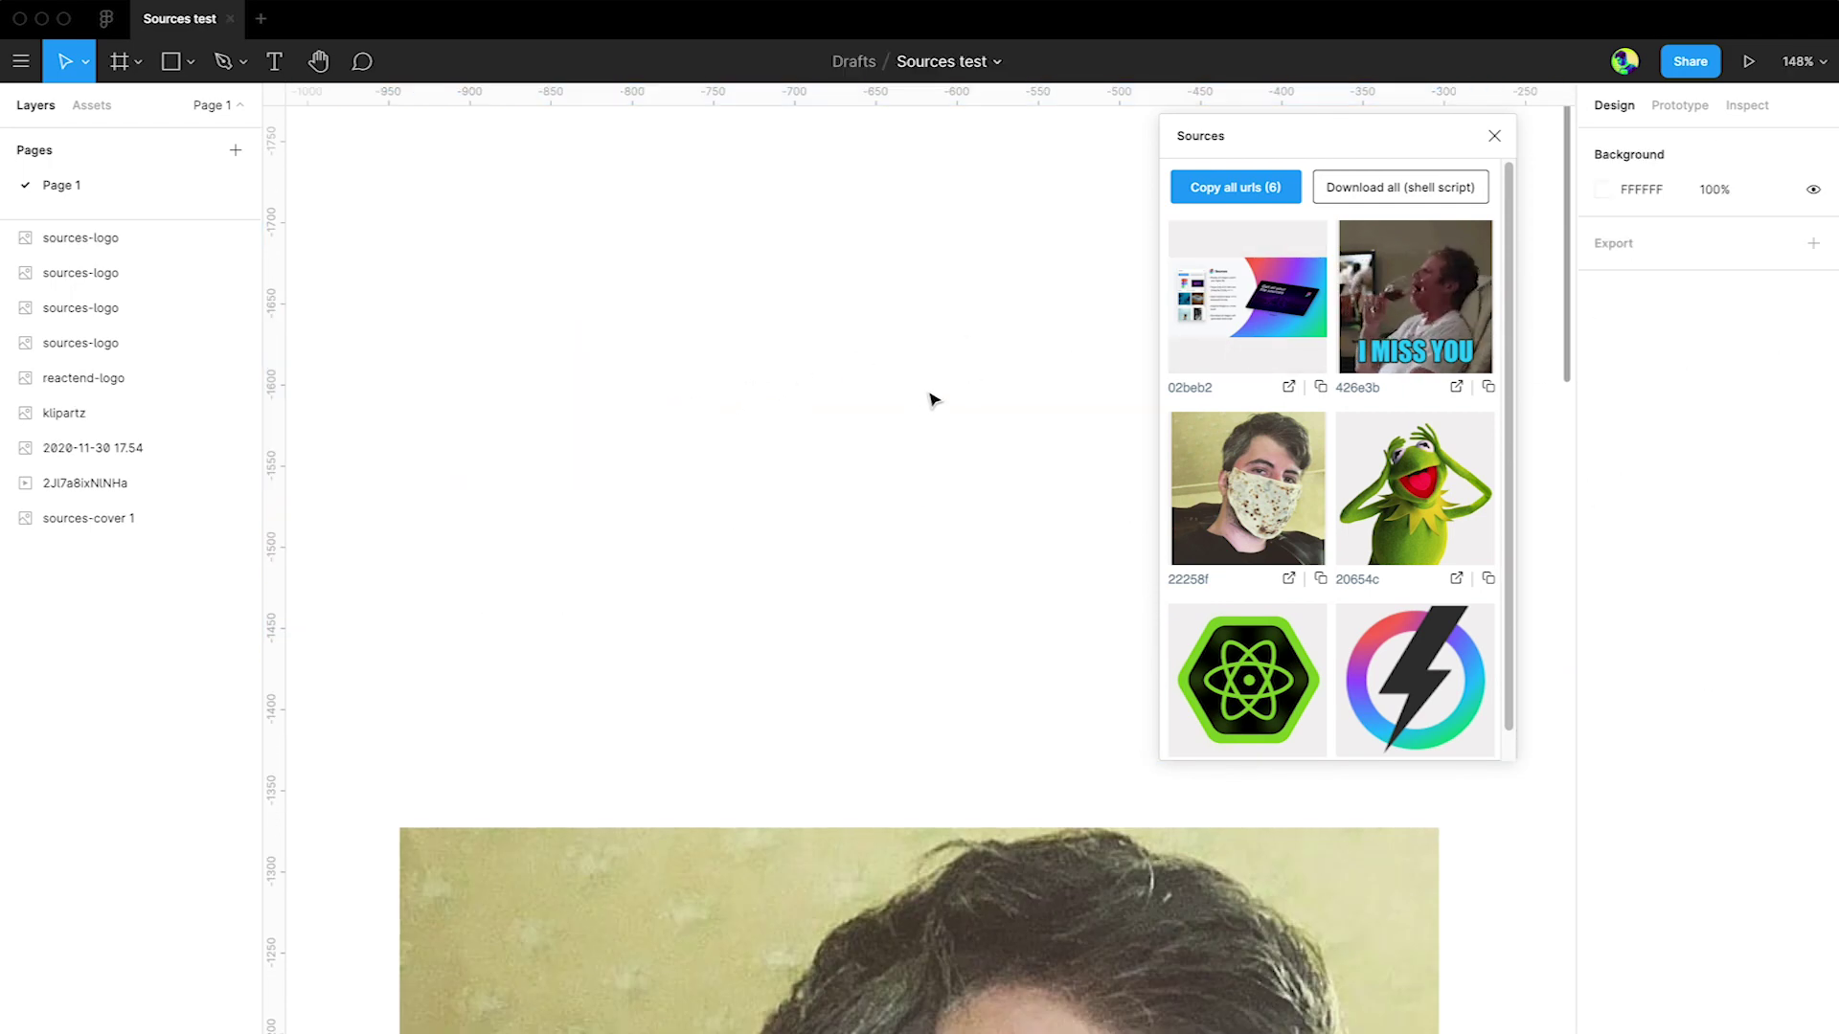
scroll(986, 402, "down", 6, "ctrl")
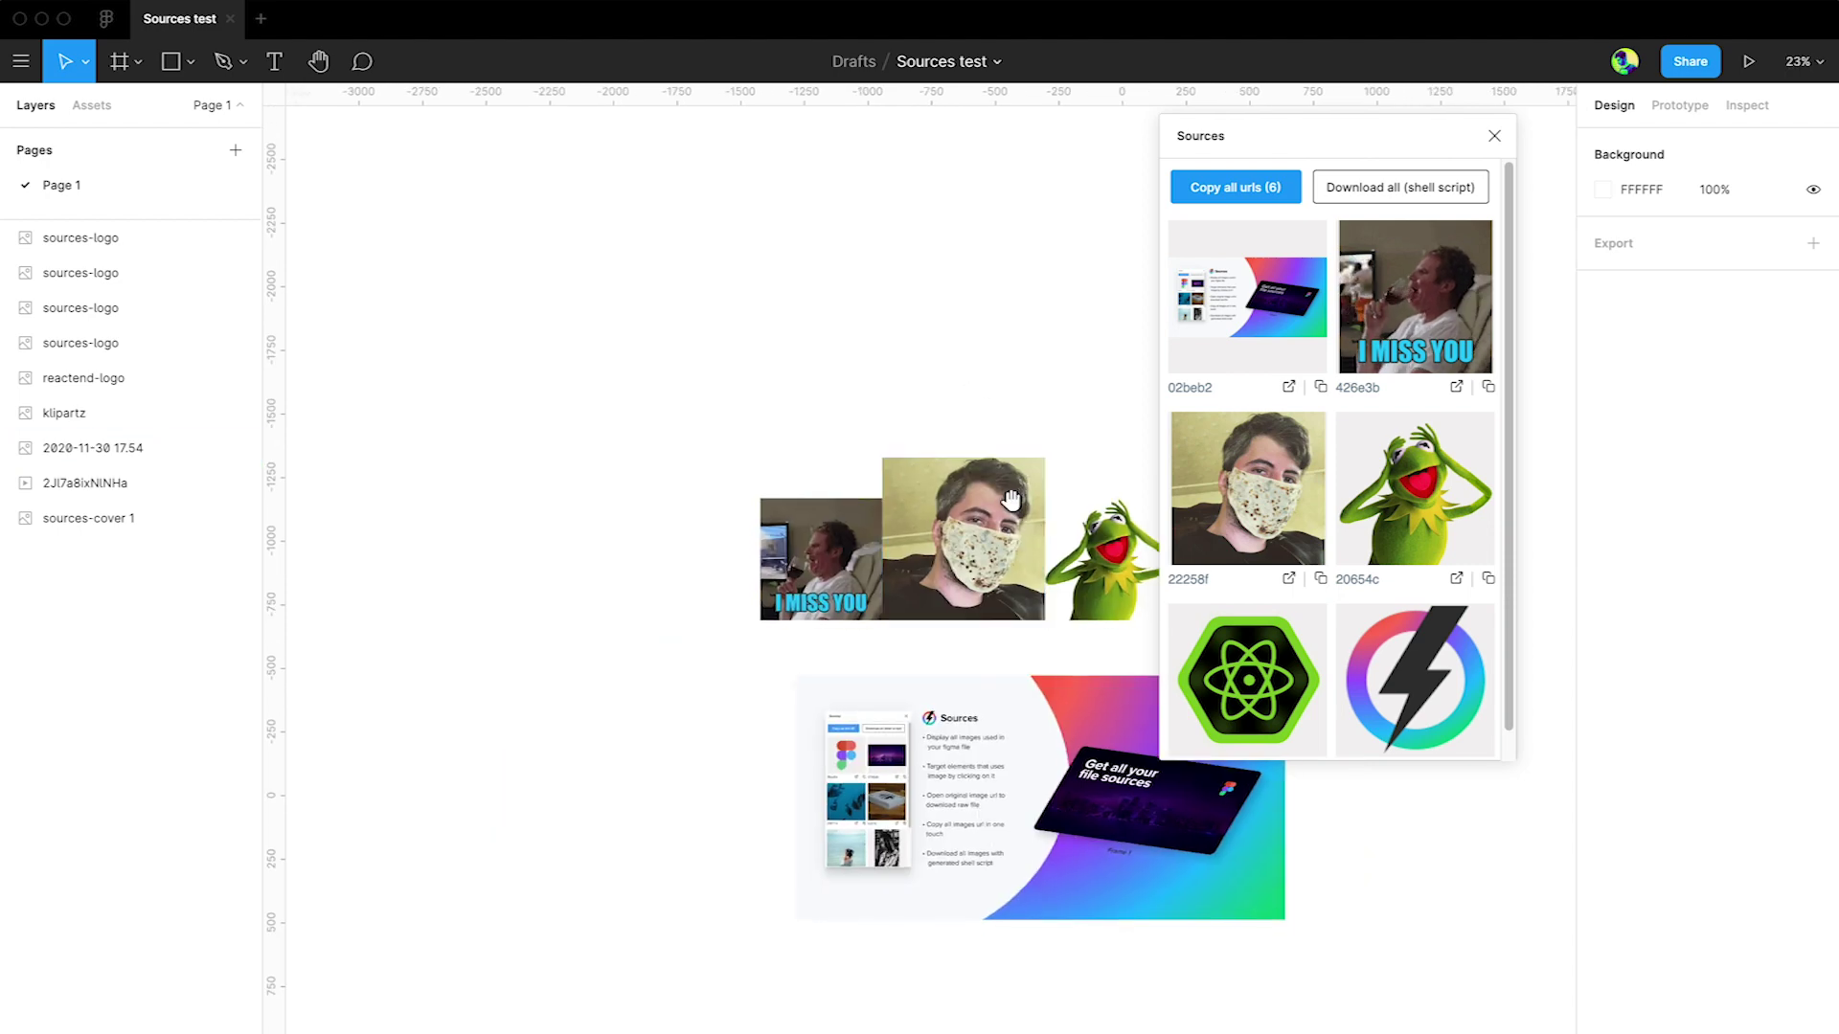
Step: Select the 512×512 Kermit layer klipartz, compare with the React logo, then reselect Kermit
scroll(862, 383, "up", 2, "ctrl")
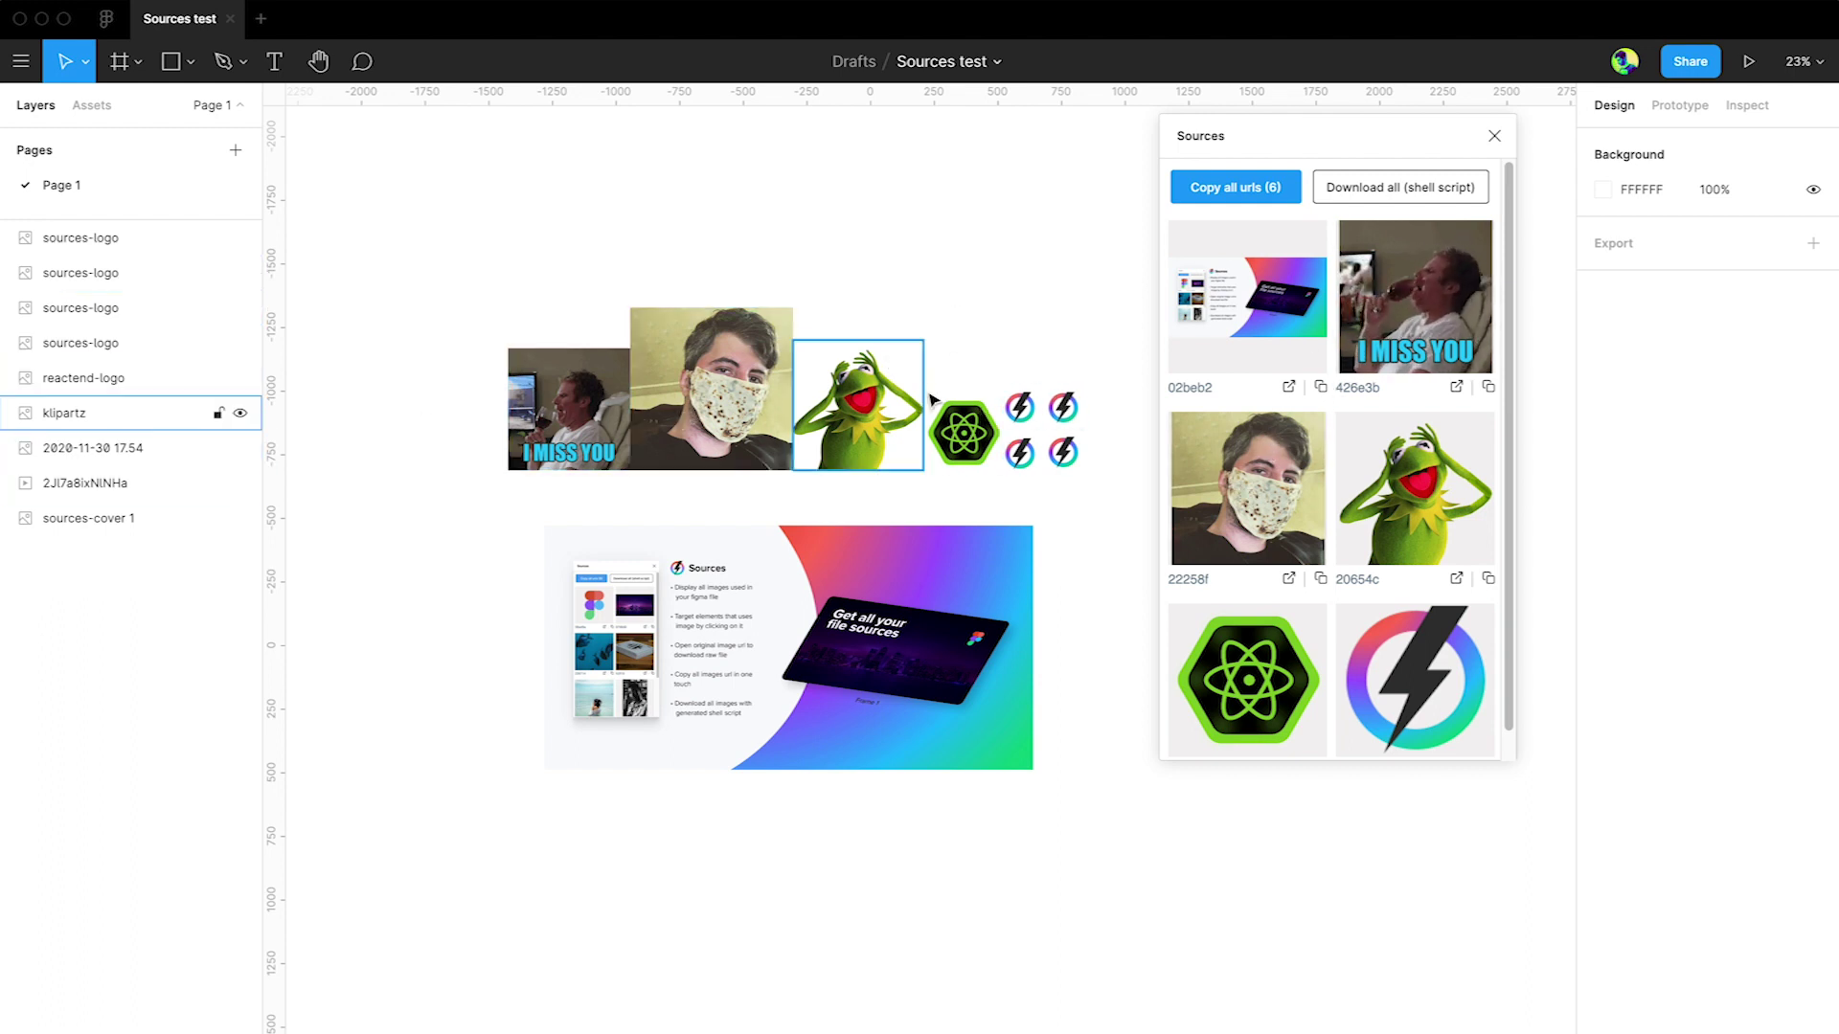
scroll(703, 372, "up", 5)
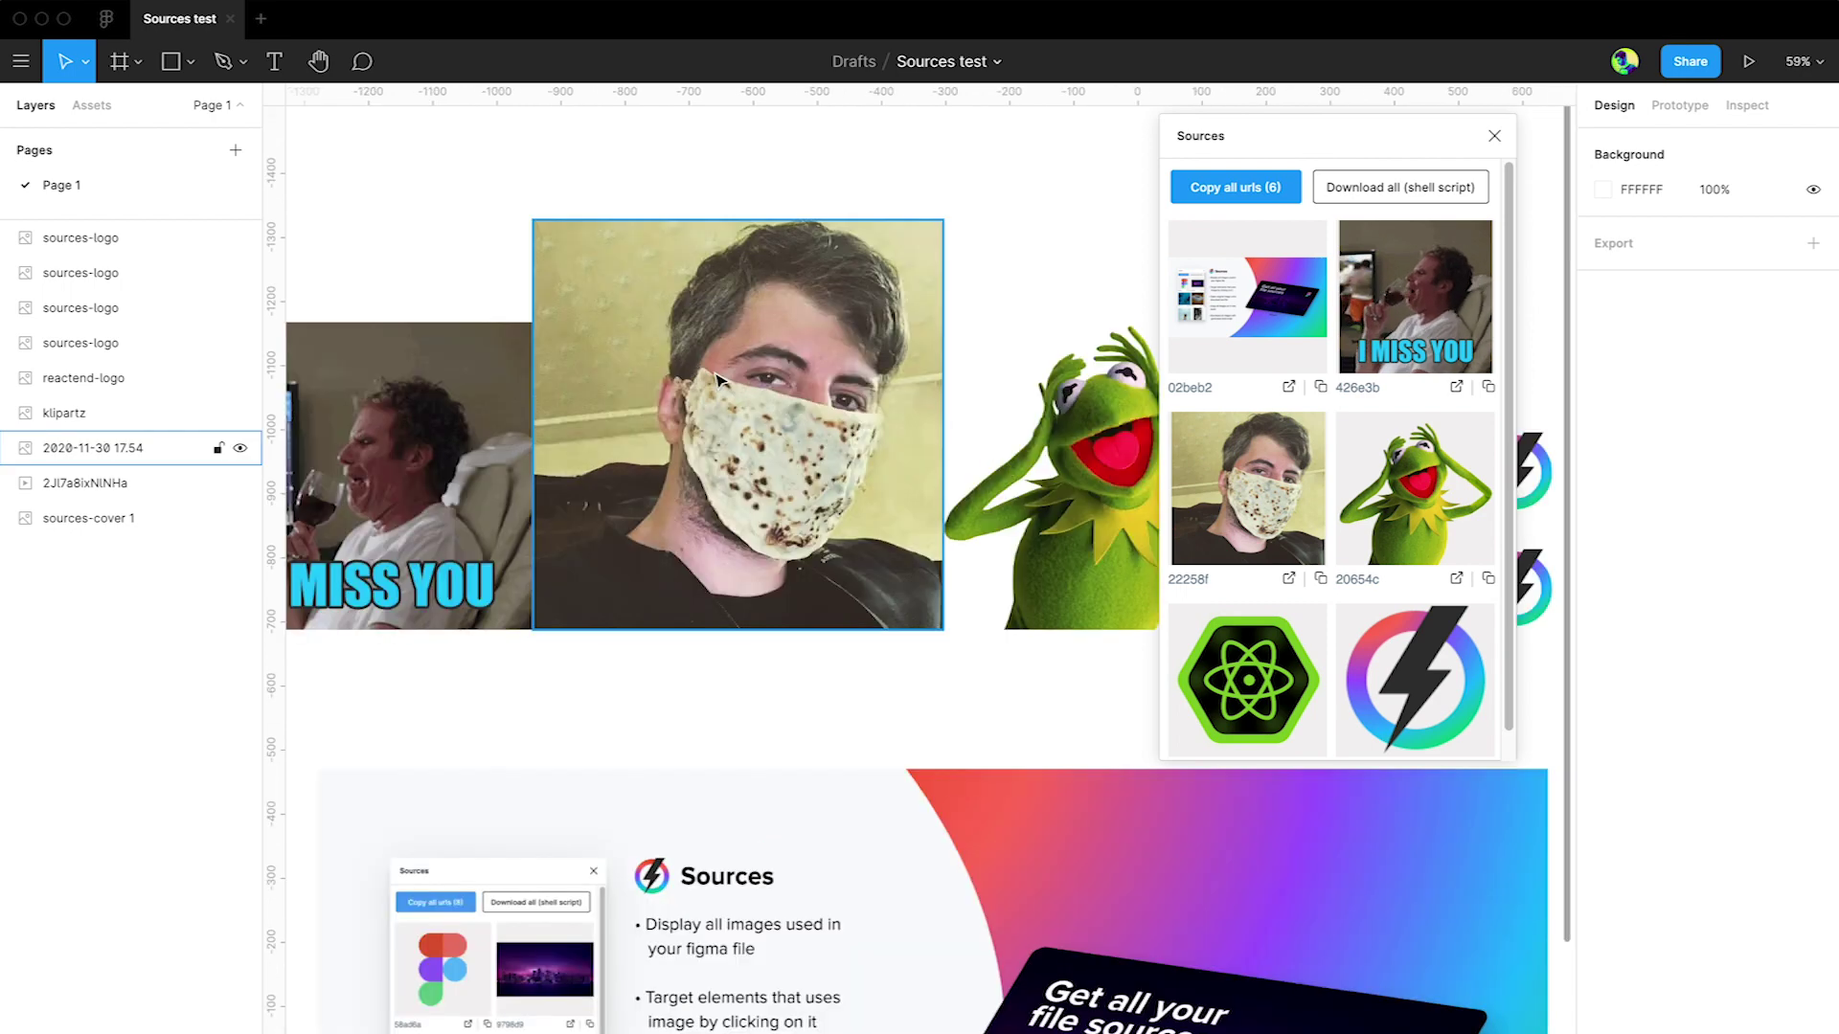
scroll(968, 329, "right", 10)
left_click(350, 435)
scroll(719, 263, "left", 6)
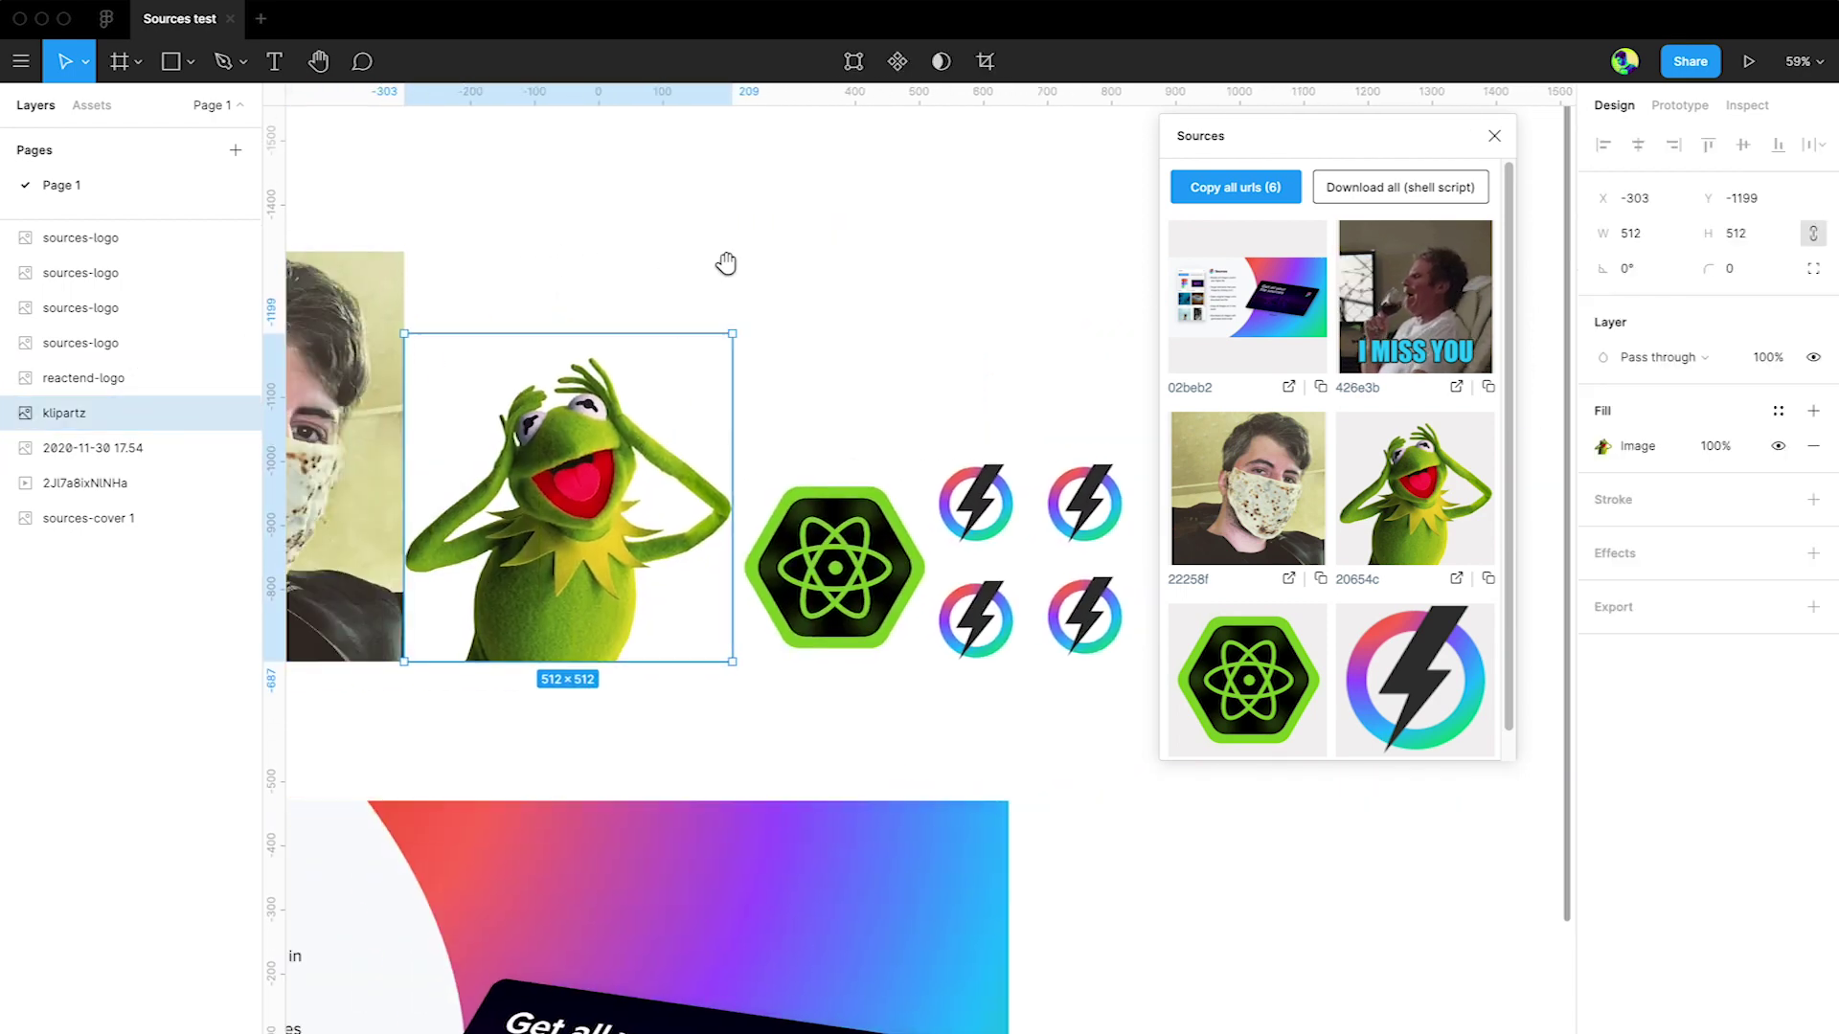
left_click(801, 549)
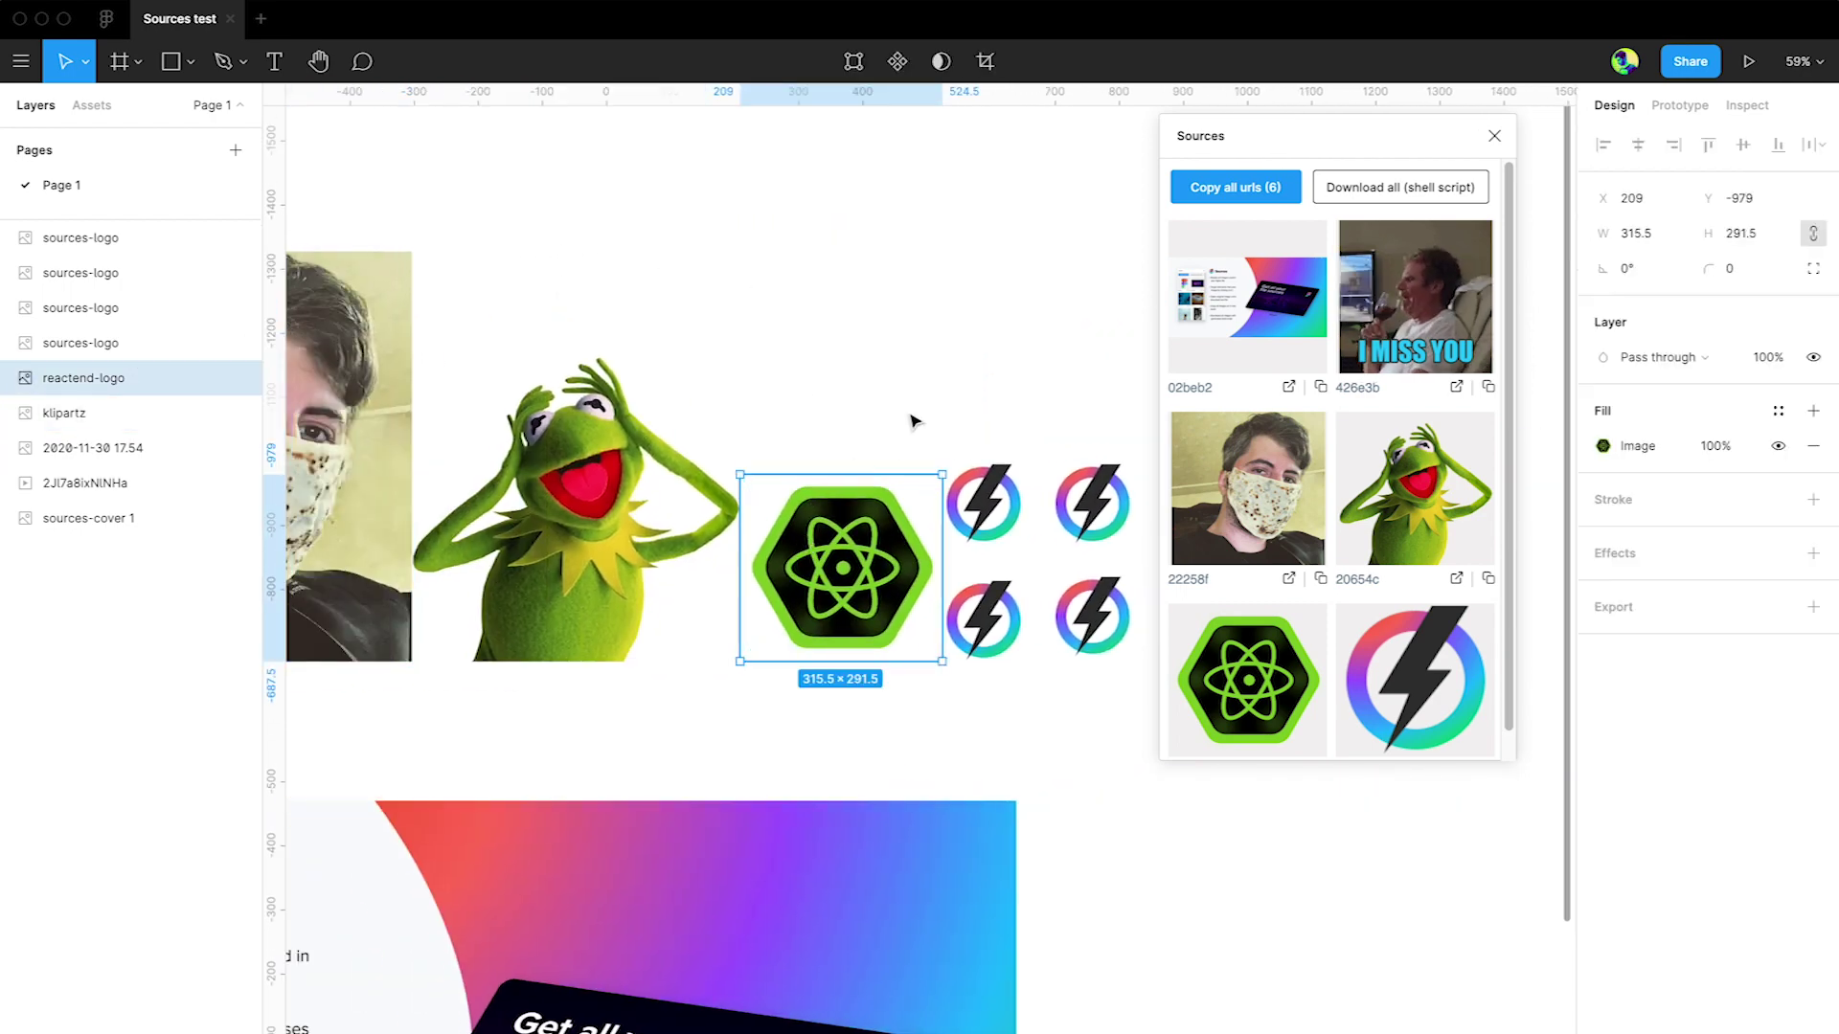
scroll(989, 401, "right", 1)
left_click(610, 474)
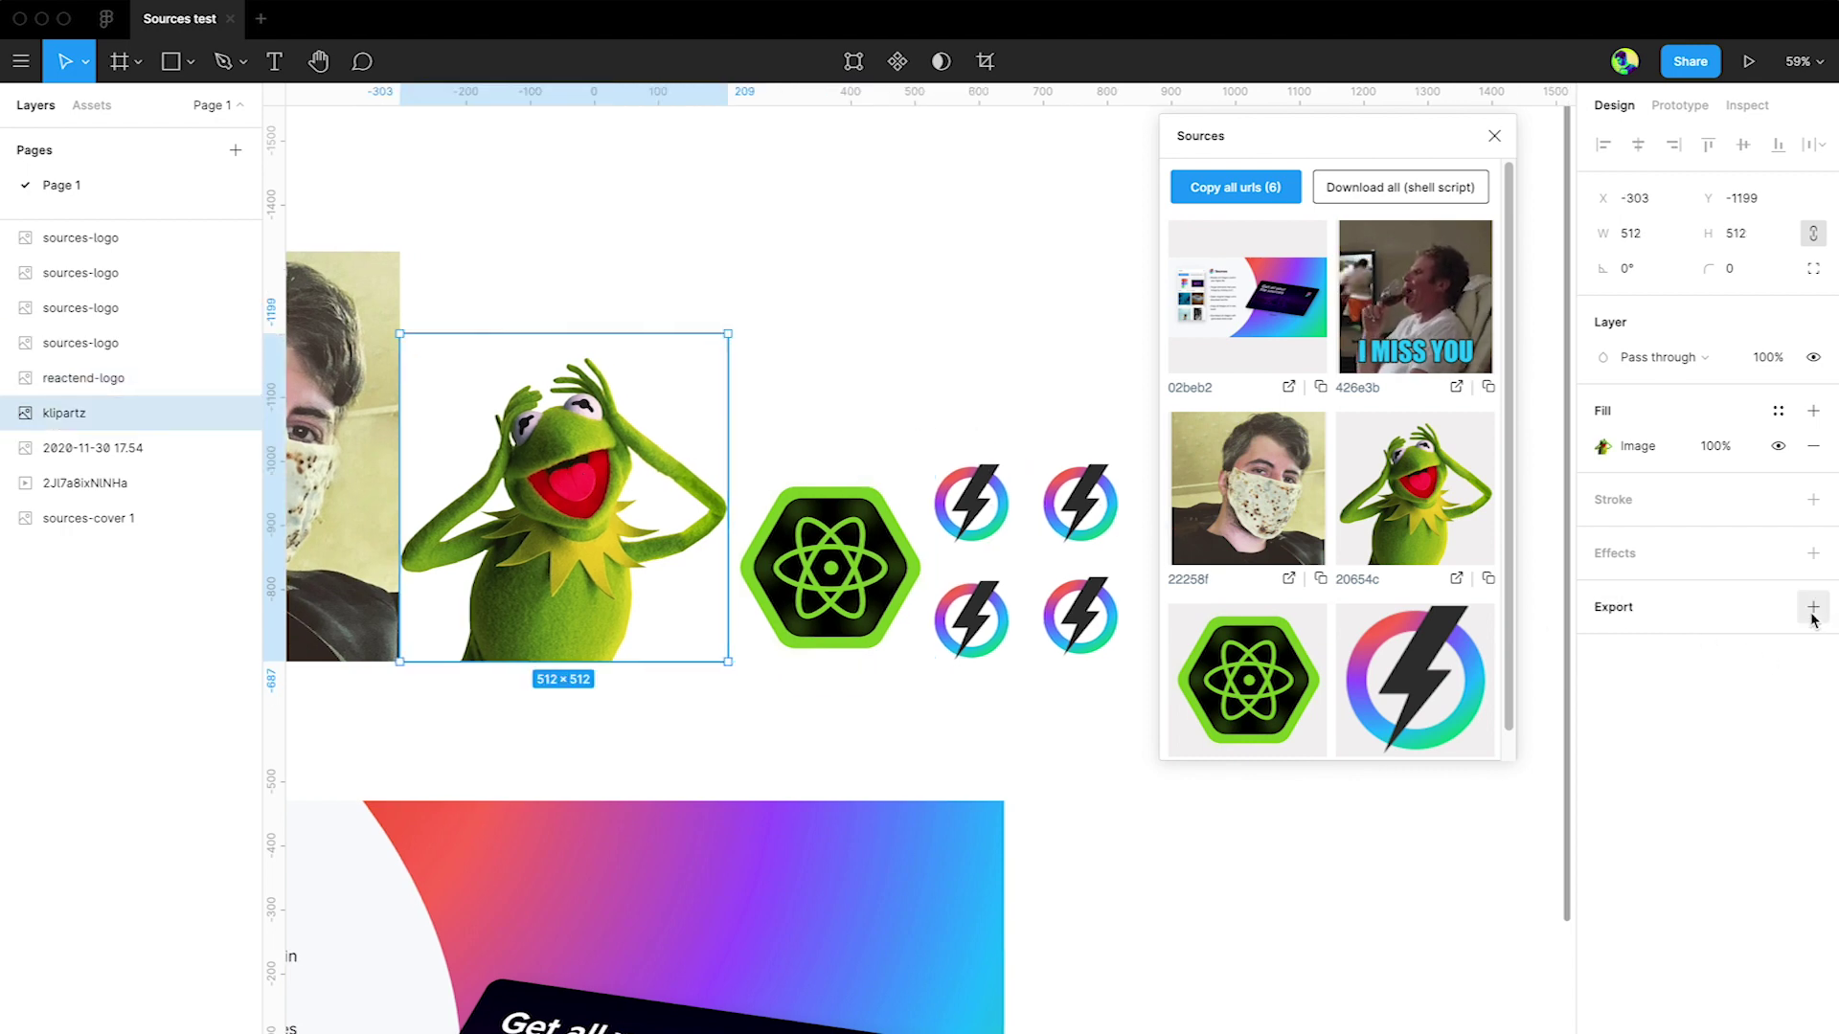
Step: Show Kermit's Inspect details as a list, select file name klipartz.png, then zoom out
left_click(1752, 108)
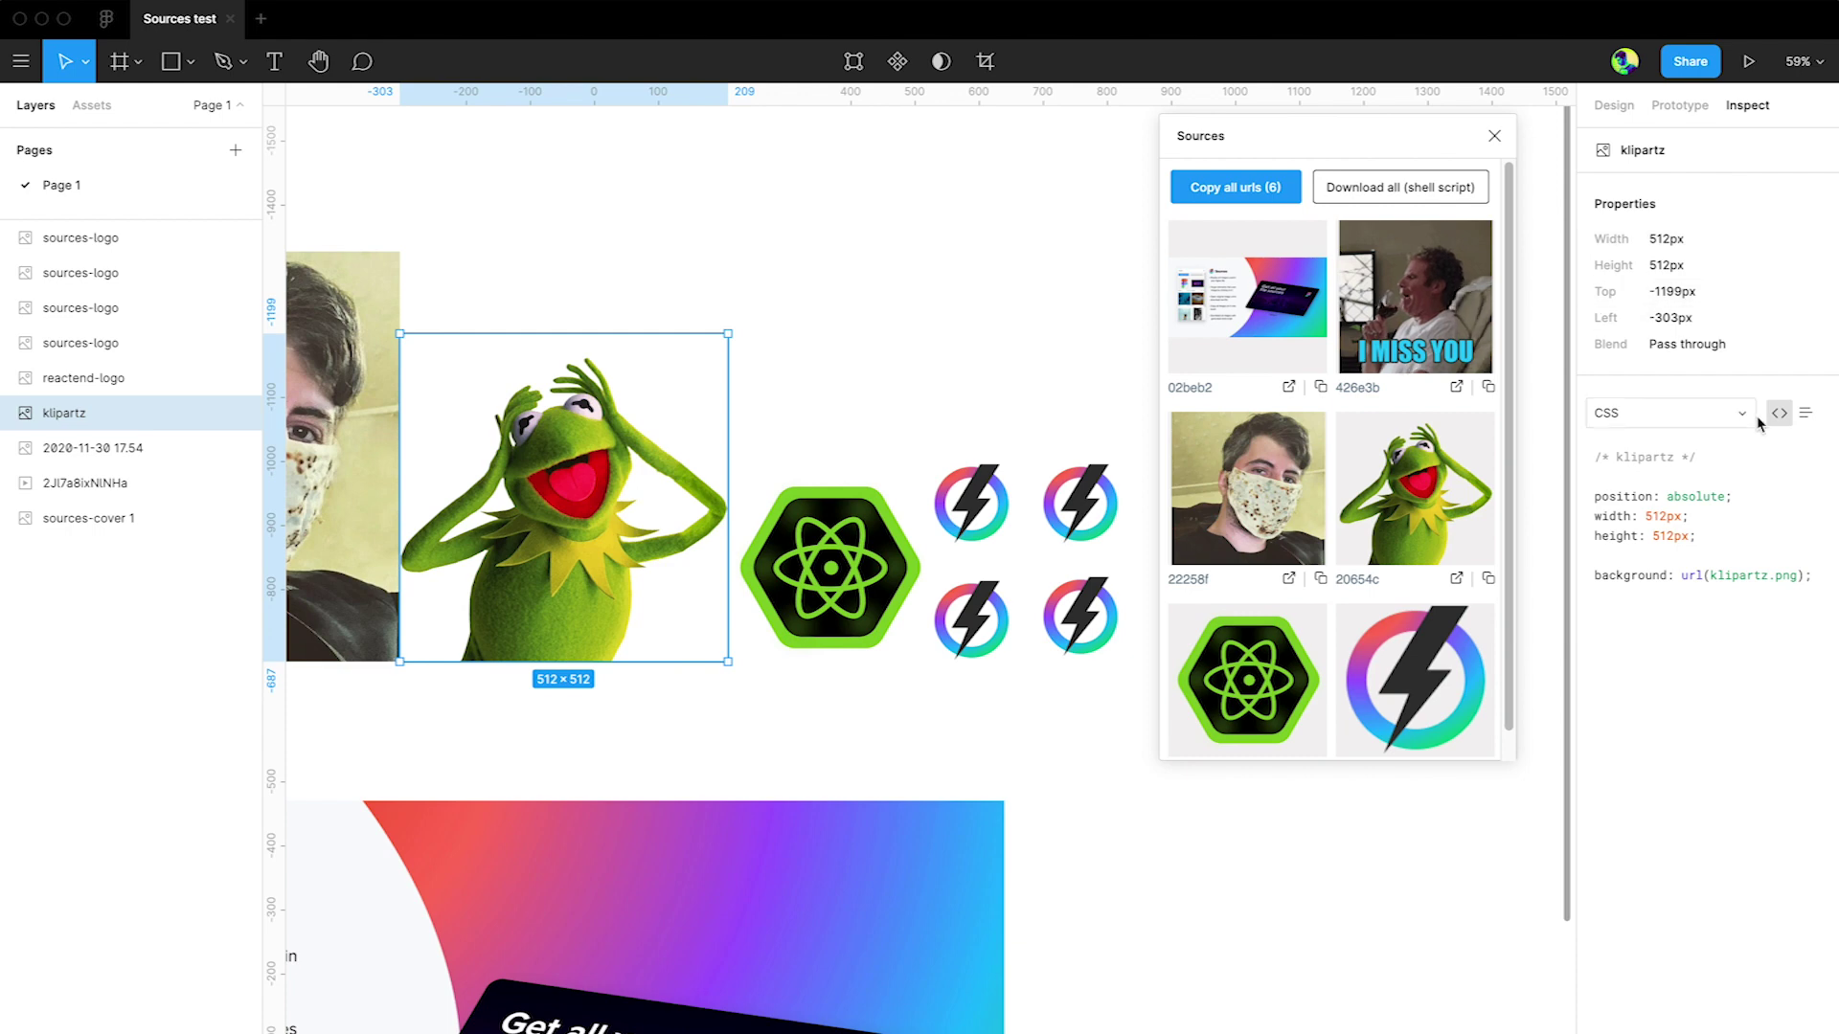
left_click(1807, 414)
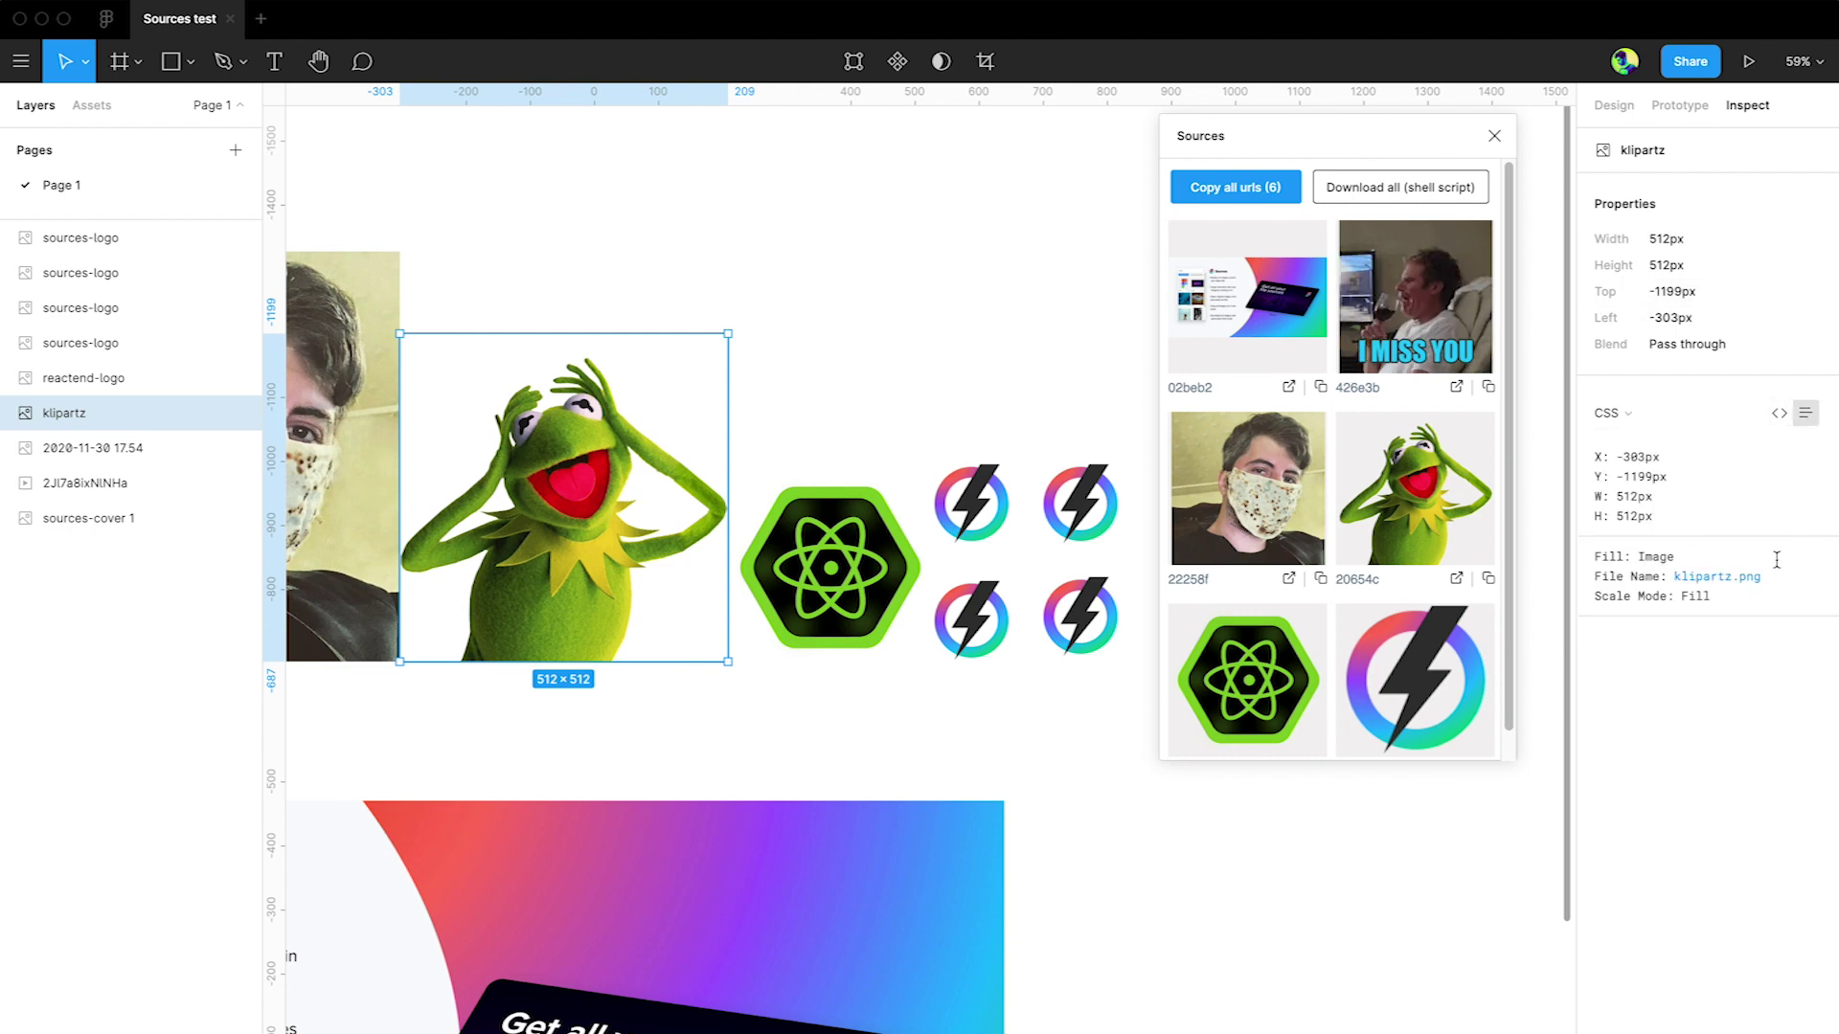
left_click_drag(1760, 588, 1689, 588)
double_click(1691, 578)
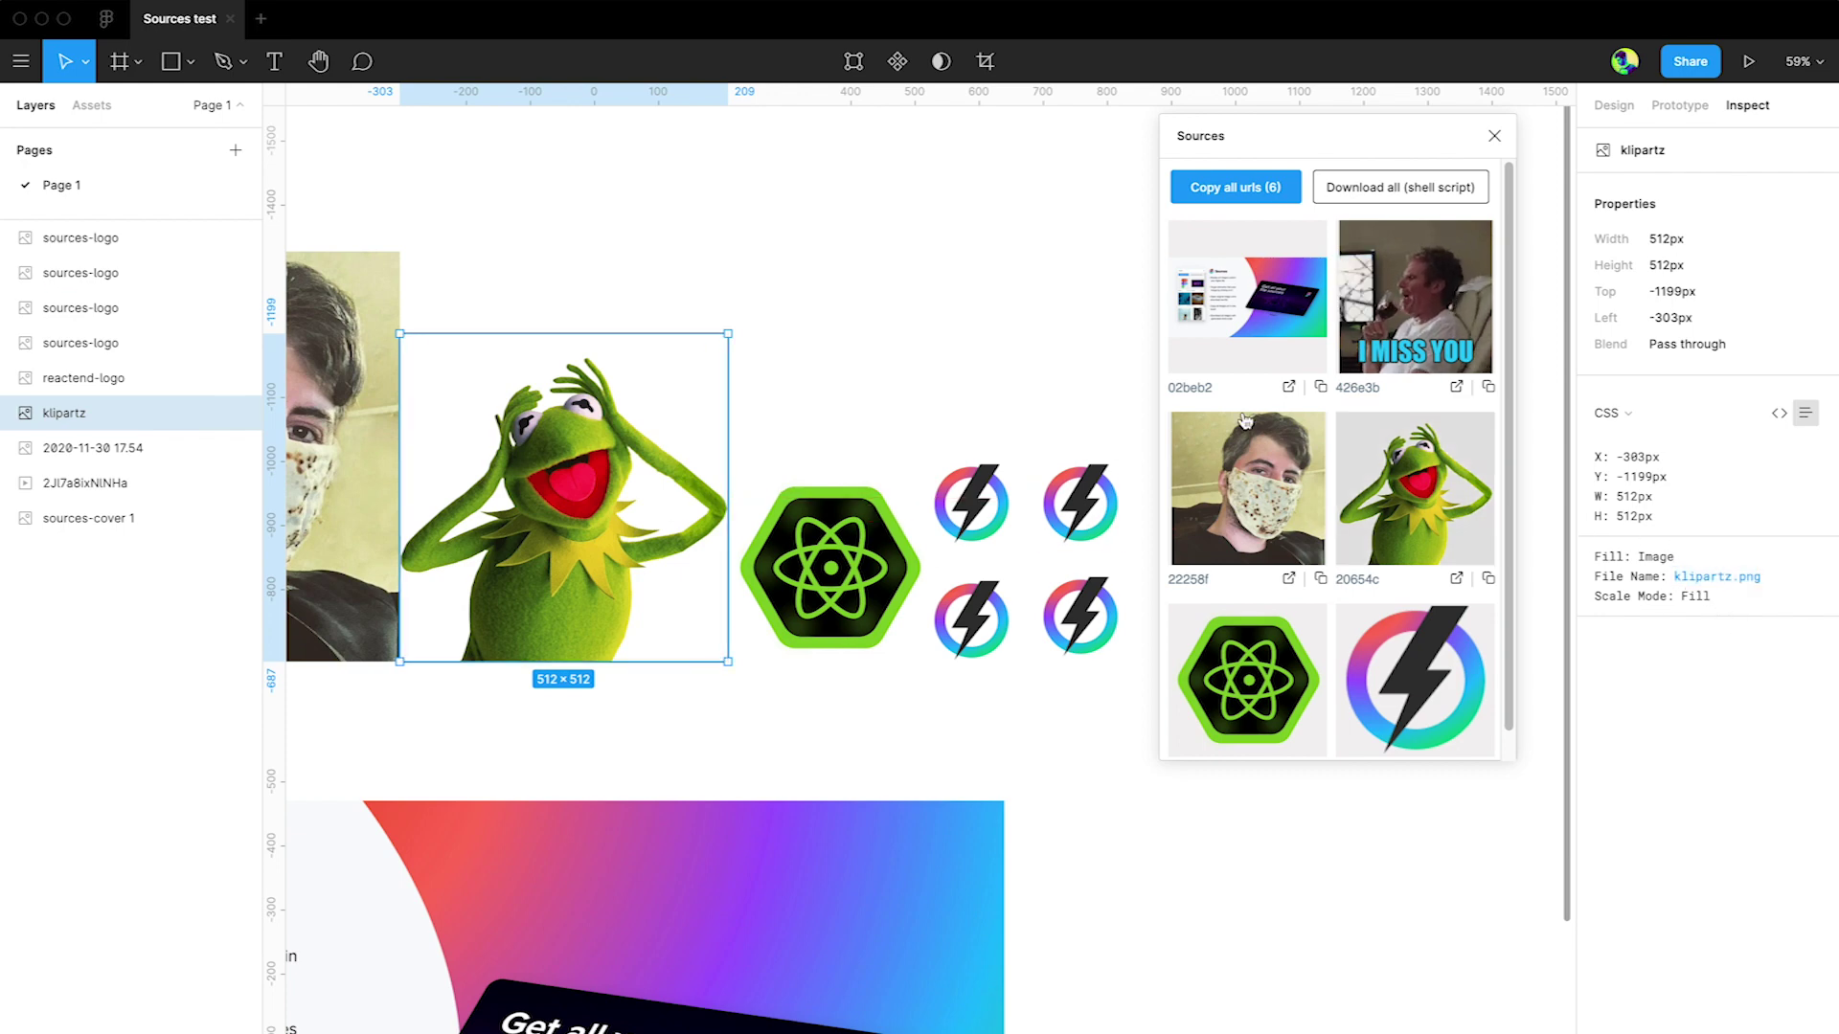
left_click(872, 282)
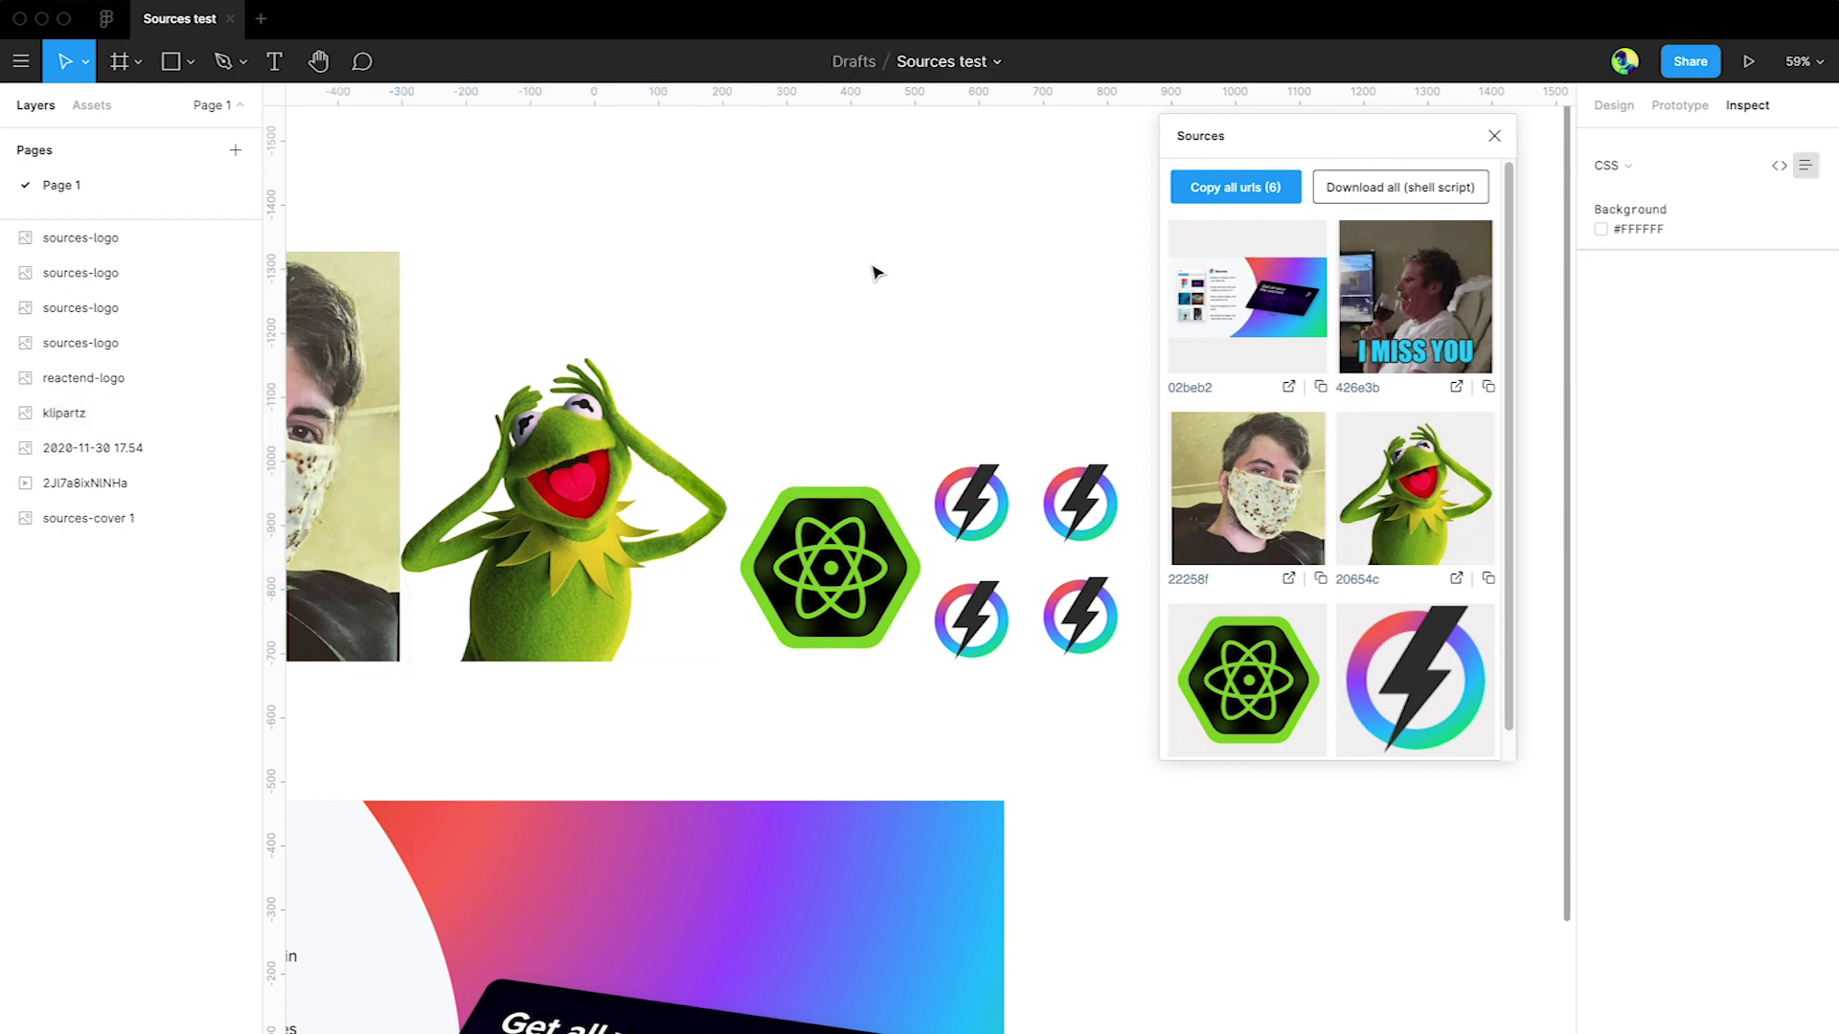
scroll(873, 282, "down", 6)
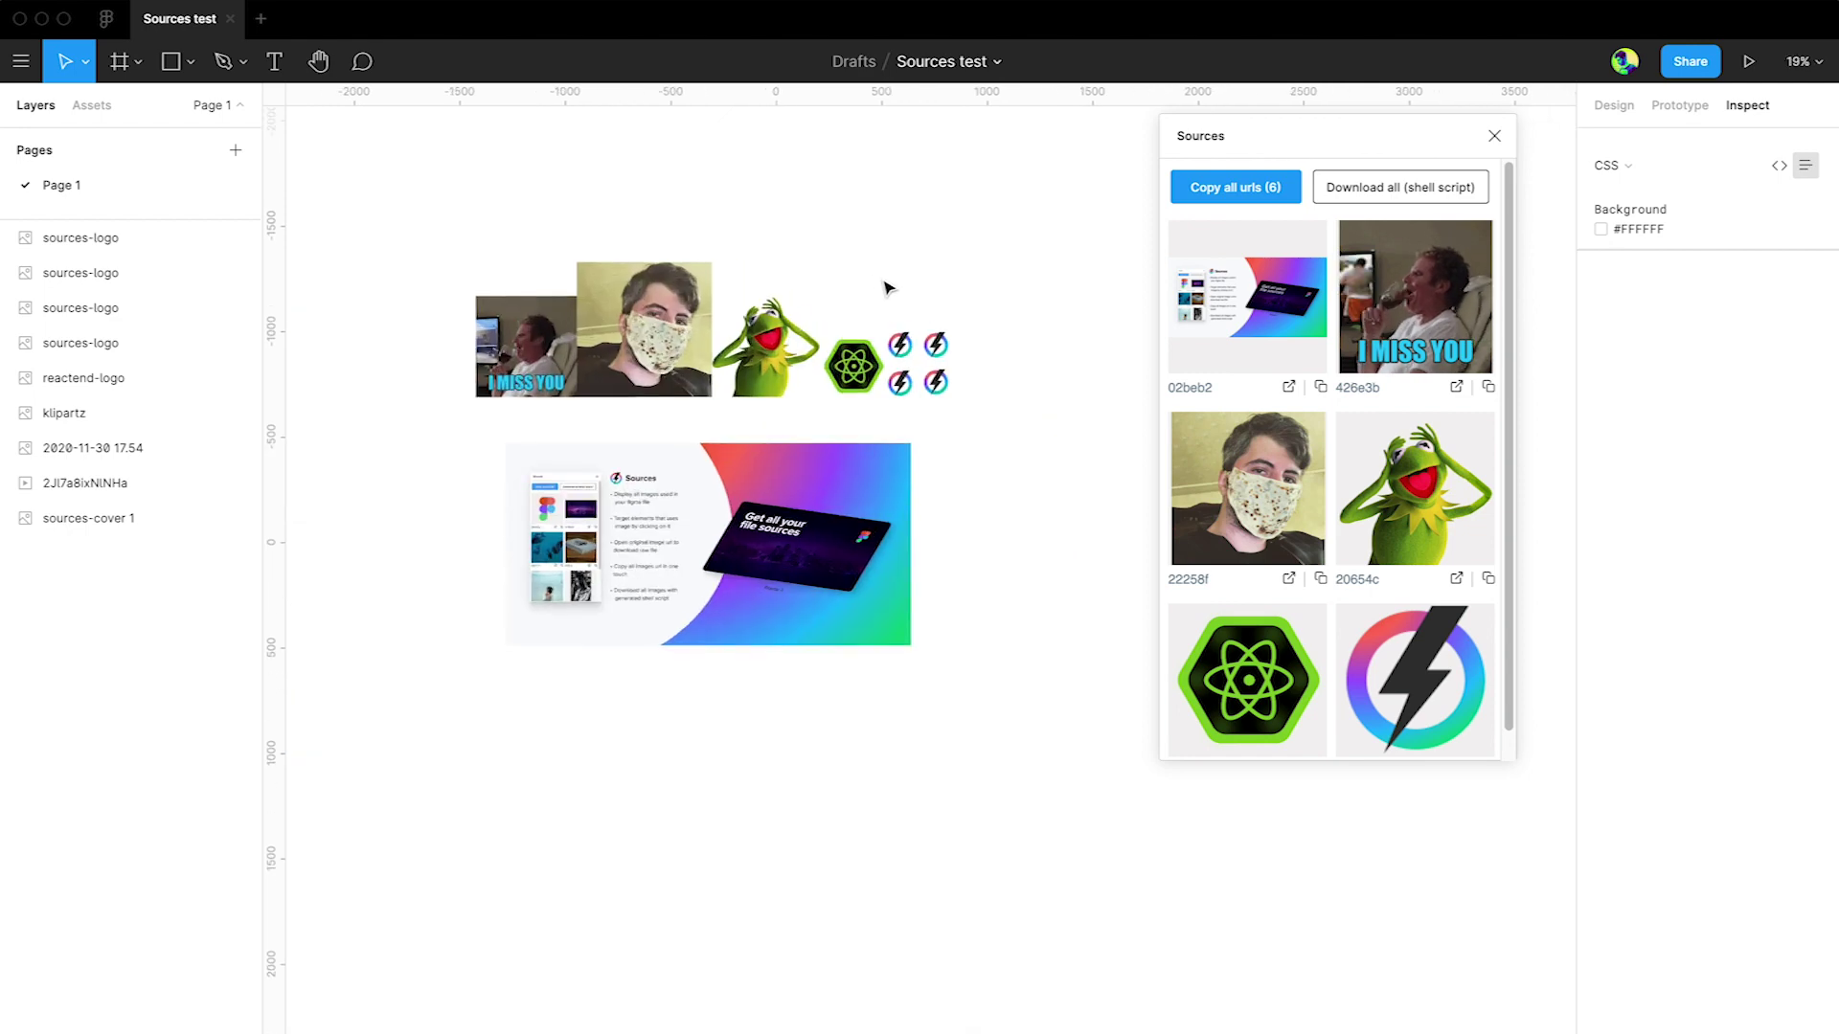
Step: Save the Download all shell script into sources-test and move it below the photos in Finder
left_click(1408, 192)
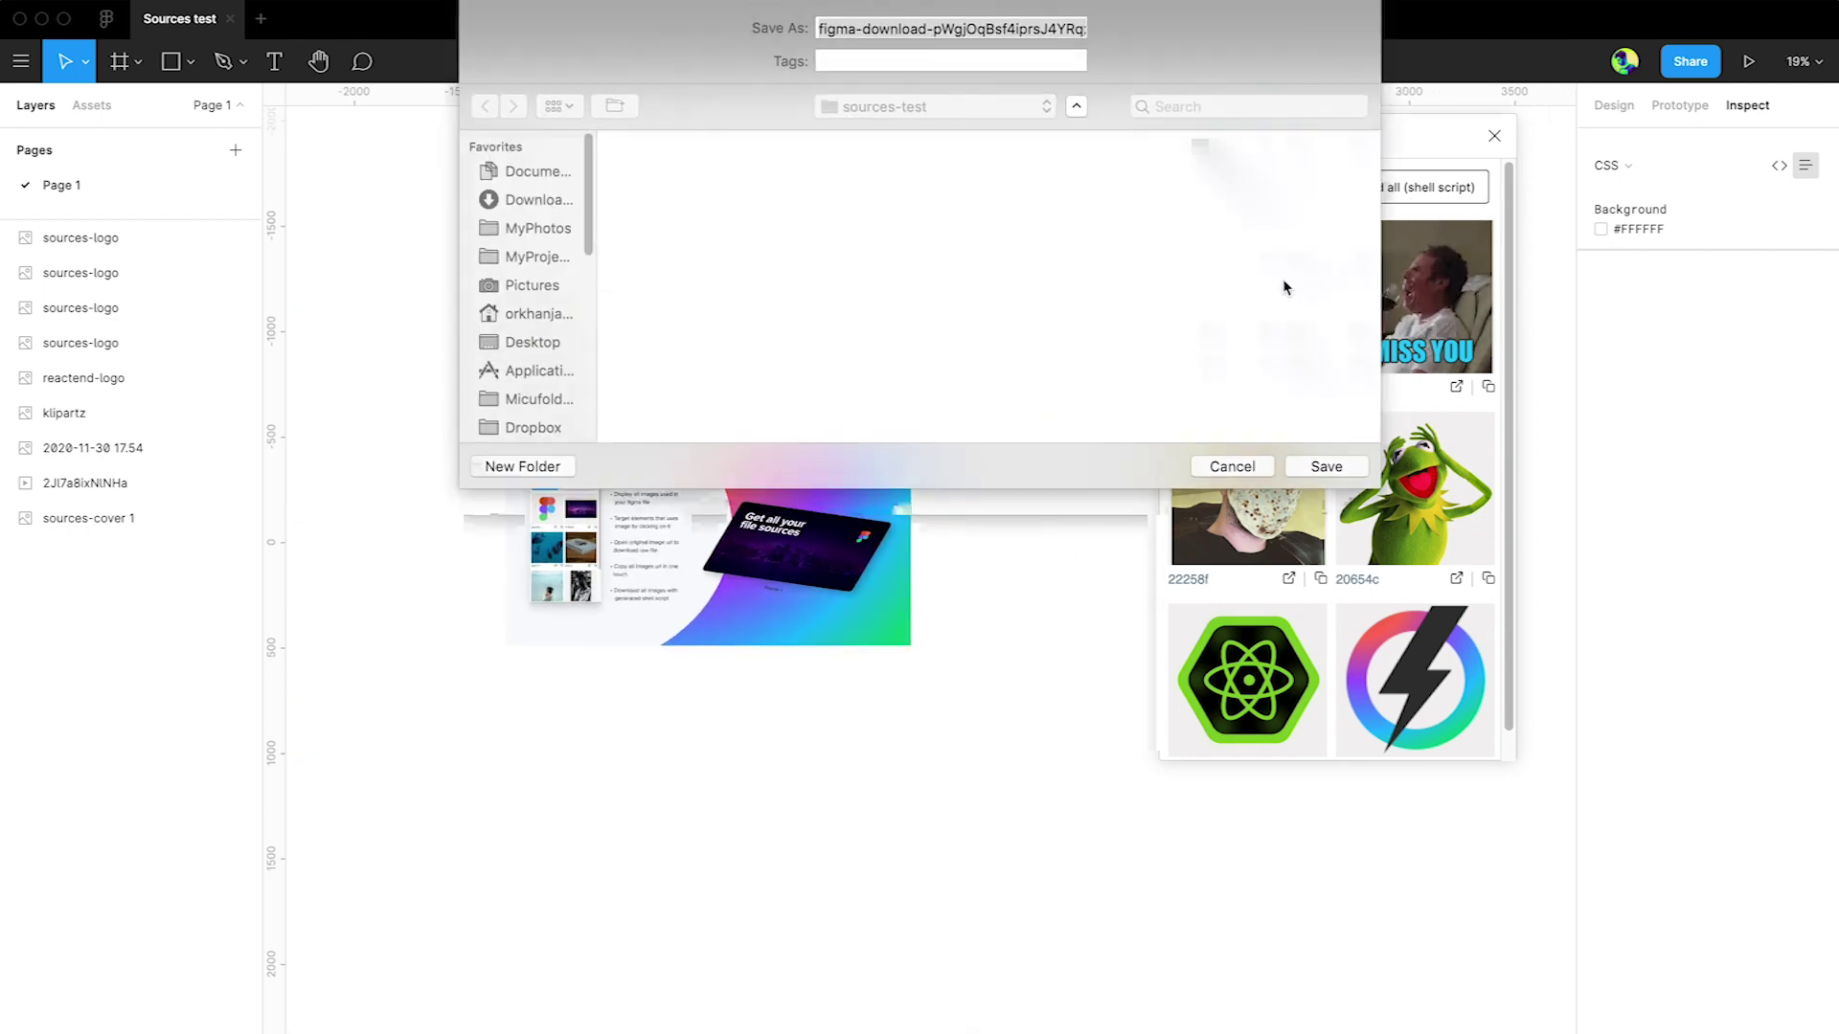
left_click(1325, 466)
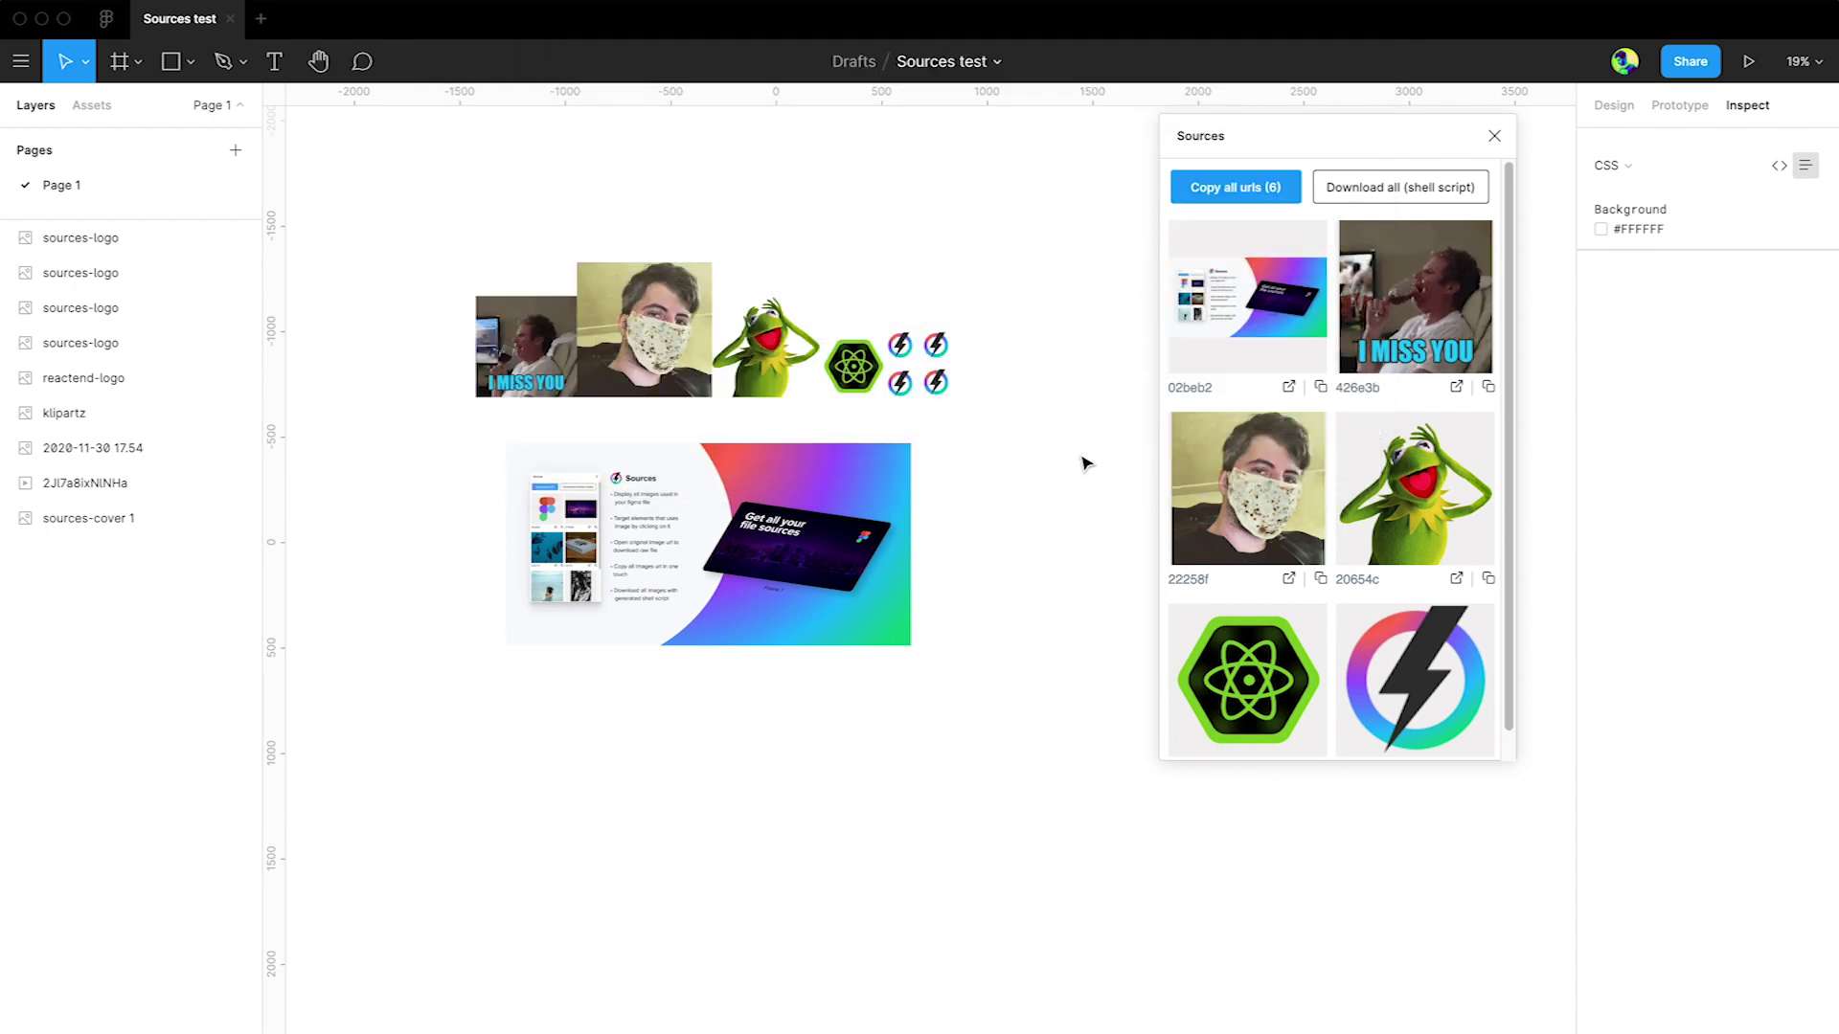
key("ctrl+Left")
left_click(1007, 471)
left_click_drag(1007, 471, 1047, 348)
left_click(1239, 415)
Step: Run the downloaded .sh script with sh in Terminal, then select the new figma_files image folder in Finder
left_click(1017, 362)
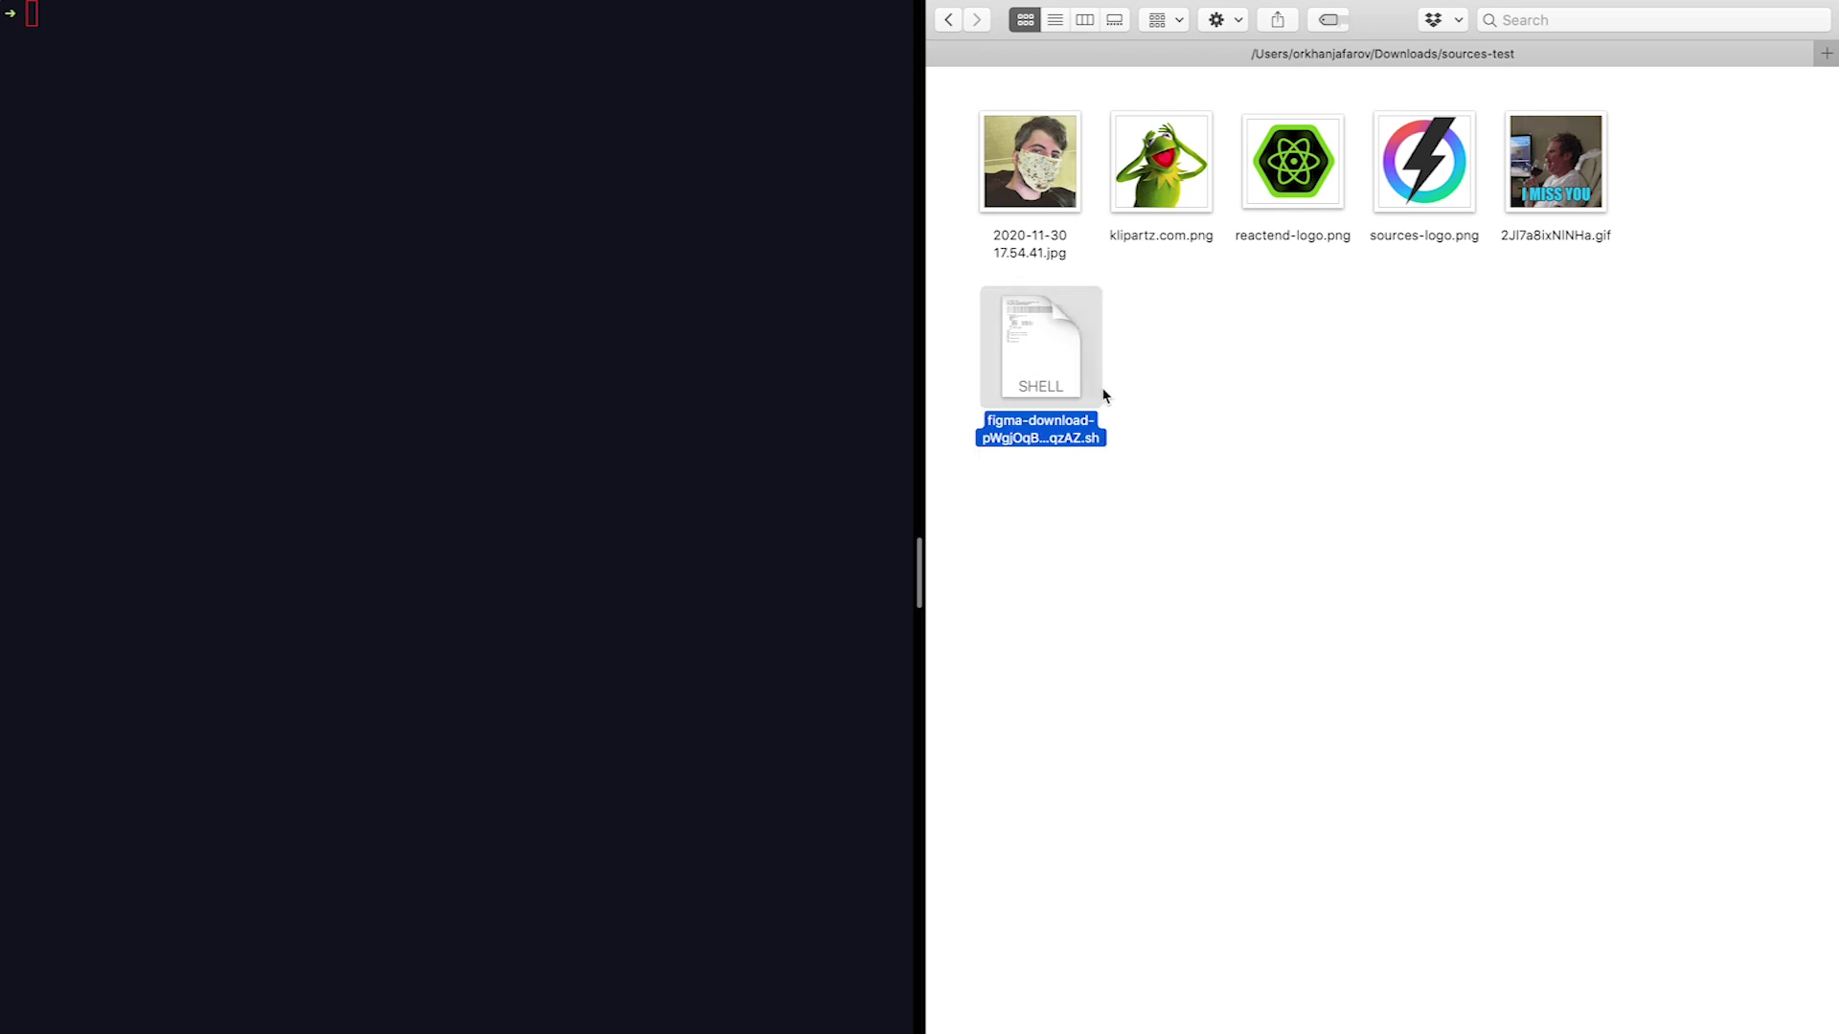
left_click(487, 221)
type("sh")
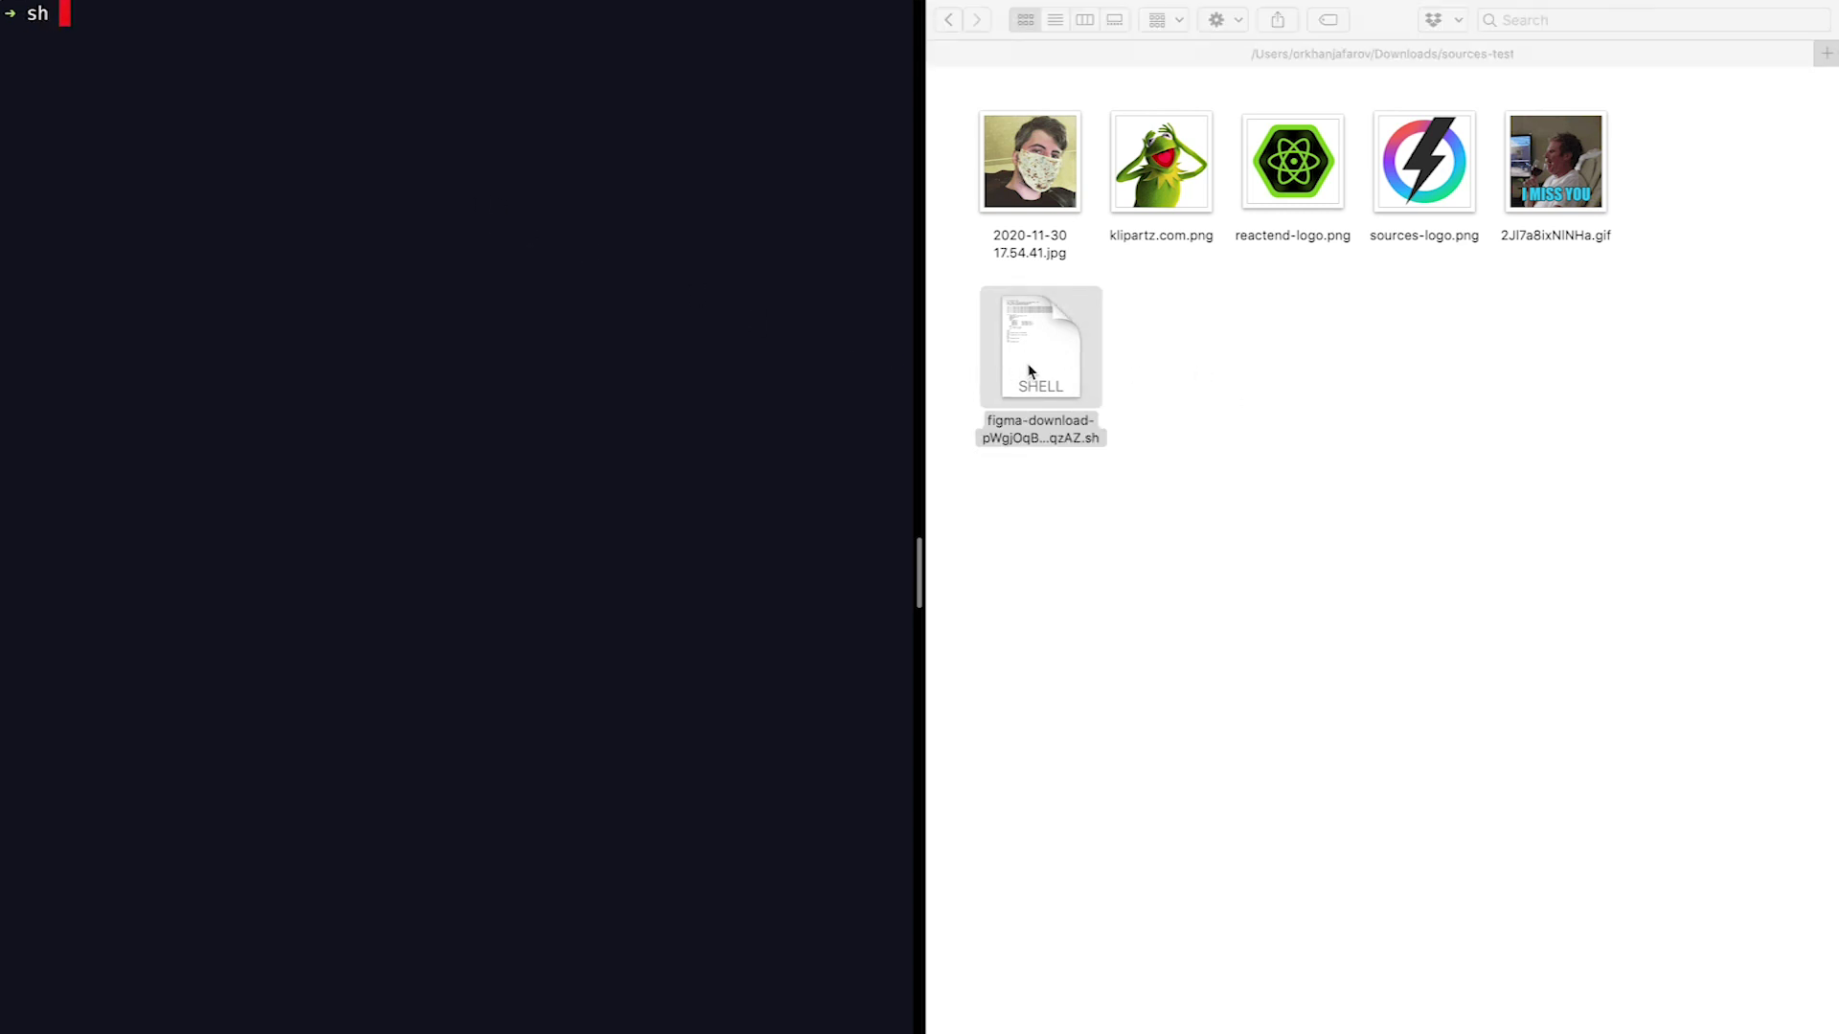
left_click_drag(1029, 371, 415, 187)
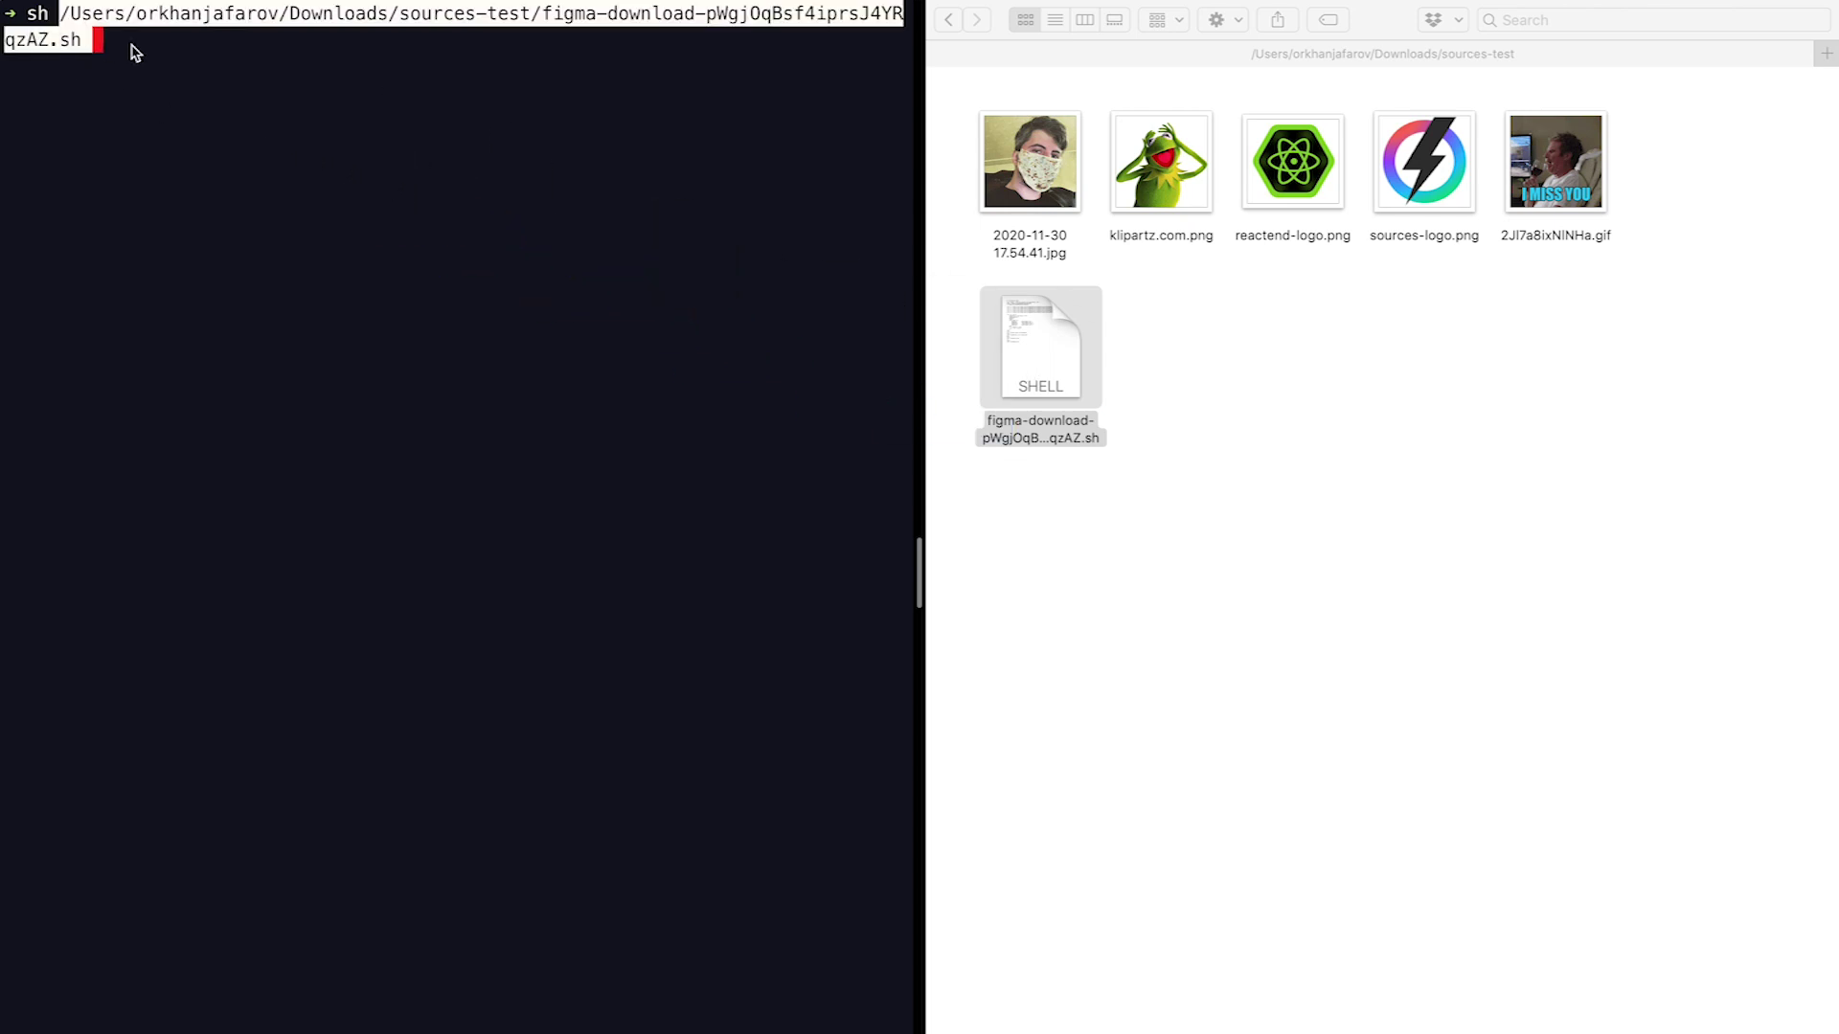
key("Return")
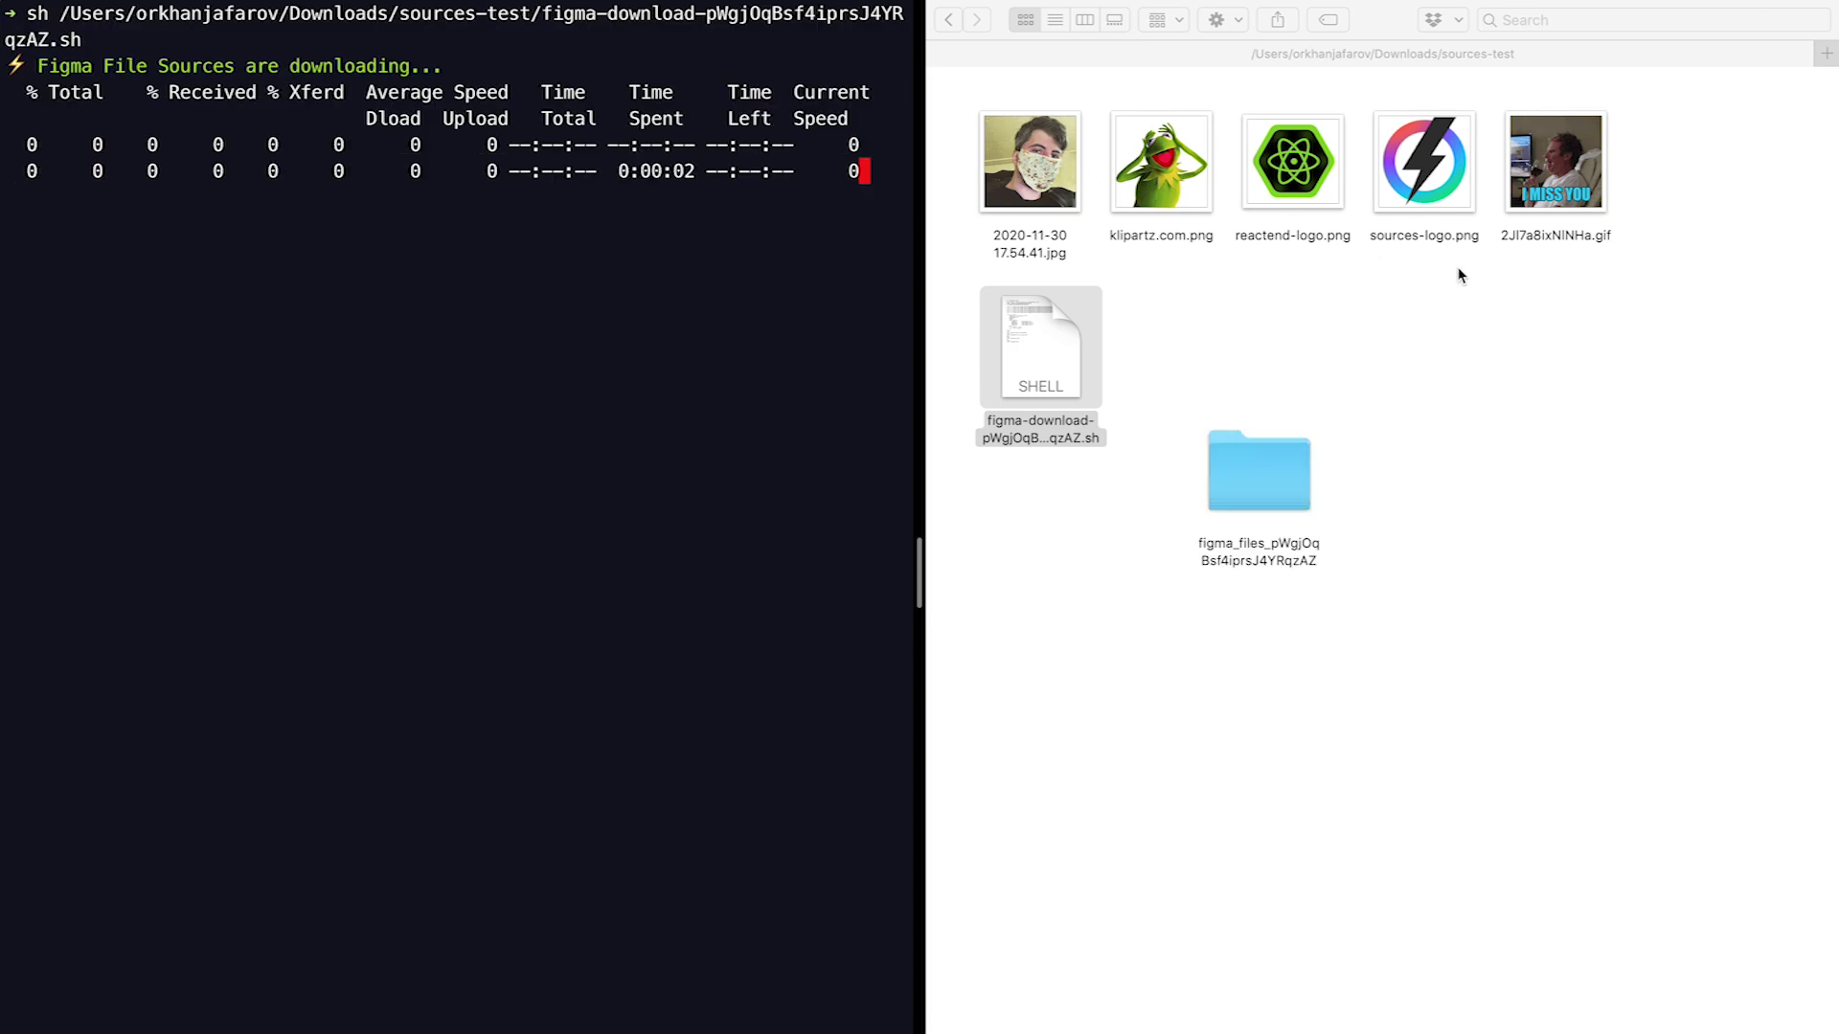
left_click(1322, 452)
left_click(1260, 555)
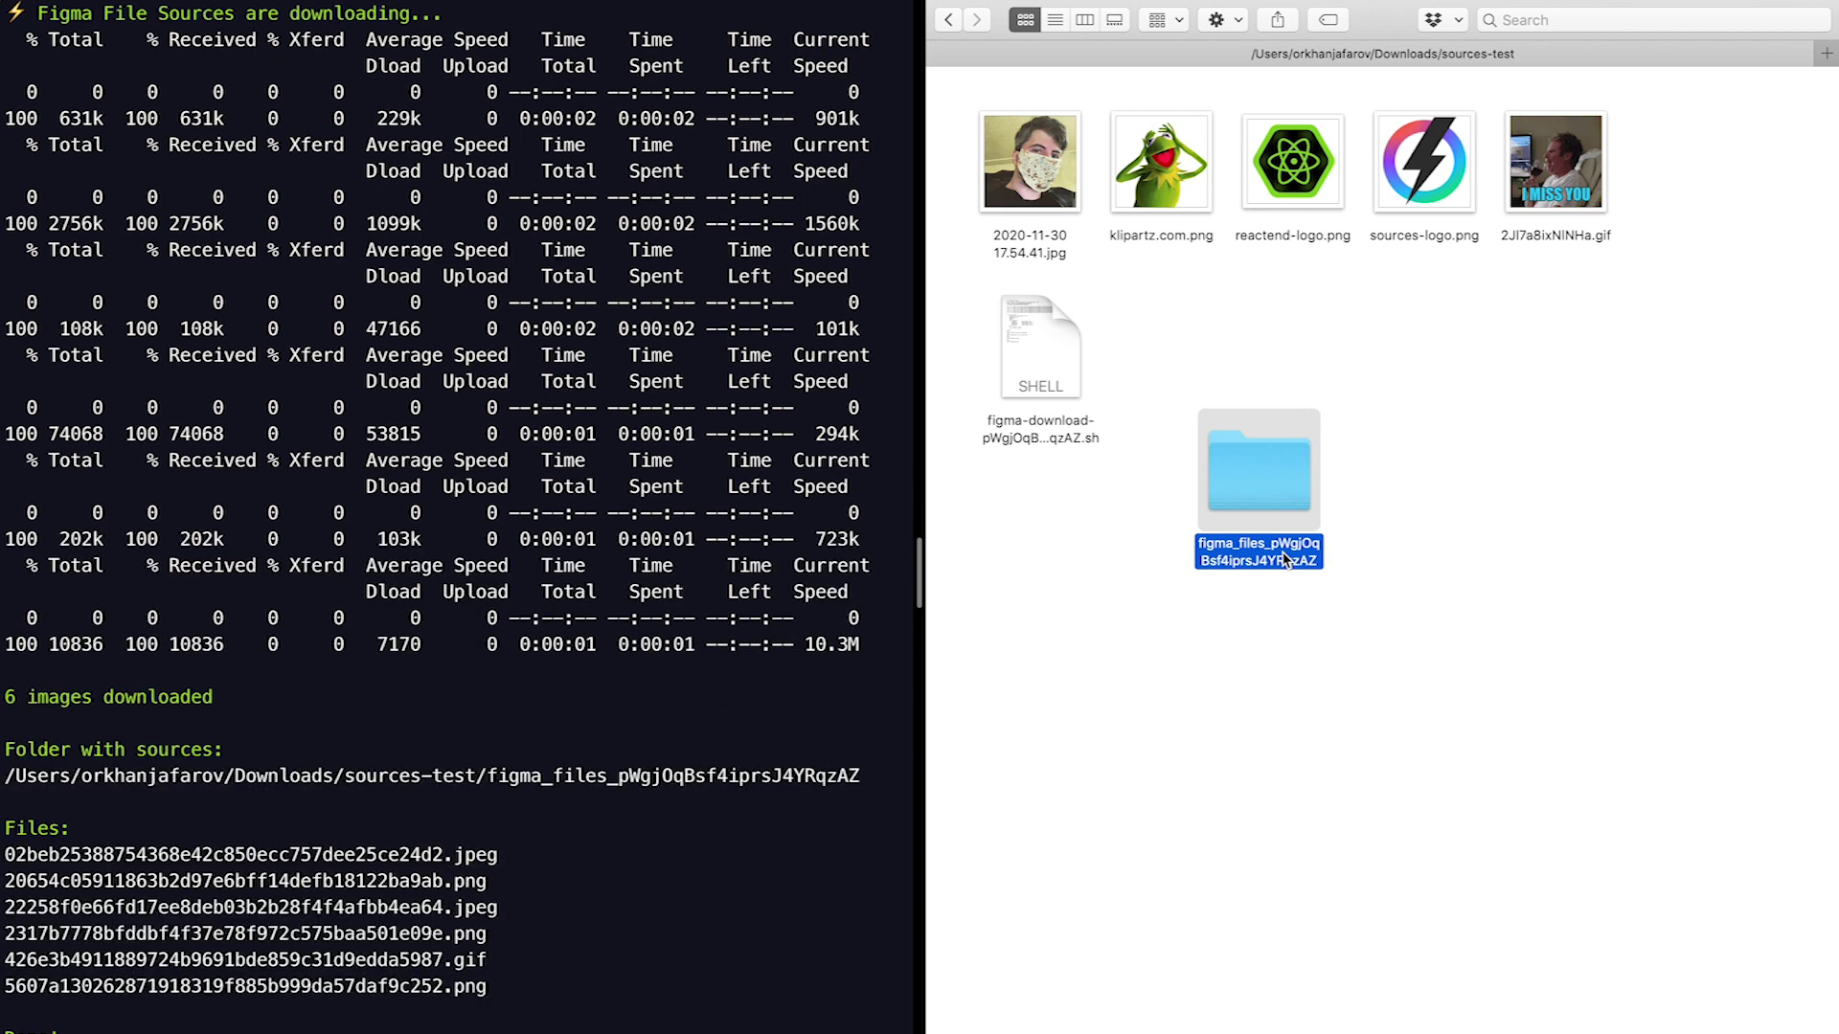
Step: Move the downloaded folder beside the script and check Terminal's 6-images-downloaded and folder messages
left_click_drag(1260, 467, 1185, 350)
left_click(1334, 304)
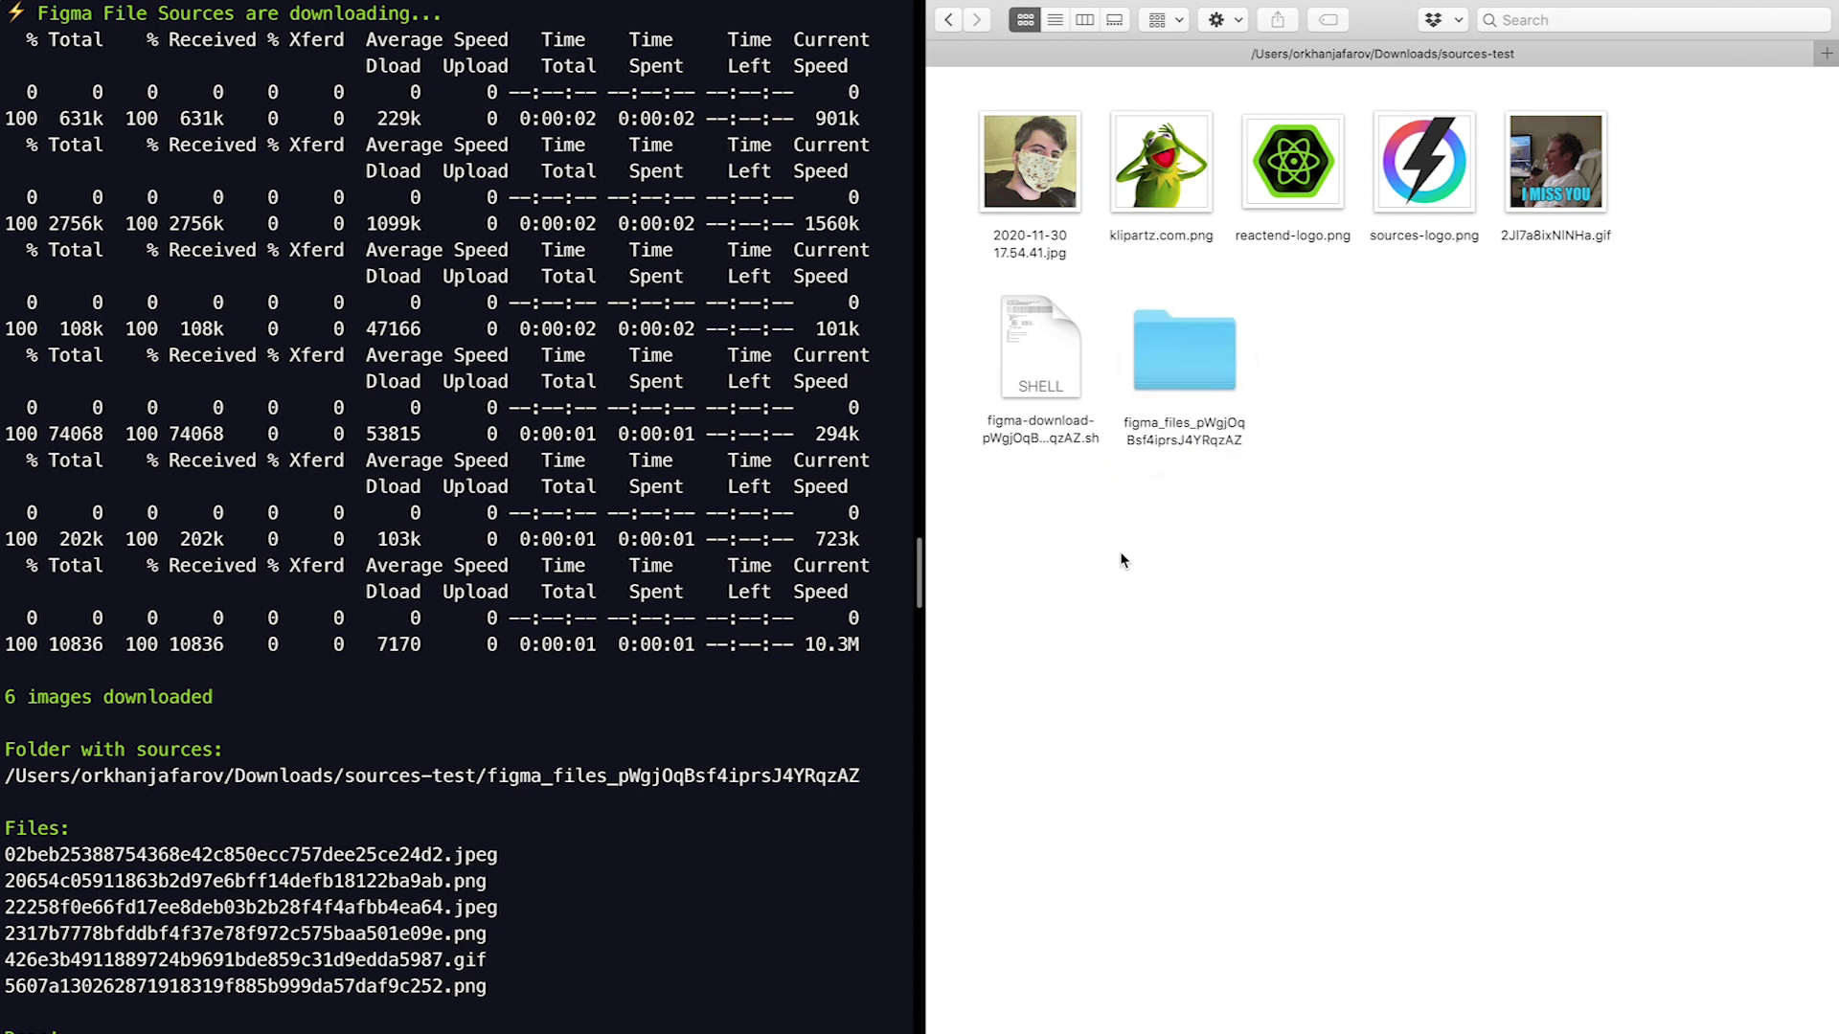
left_click(550, 724)
left_click_drag(251, 706, 3, 710)
left_click(16, 707)
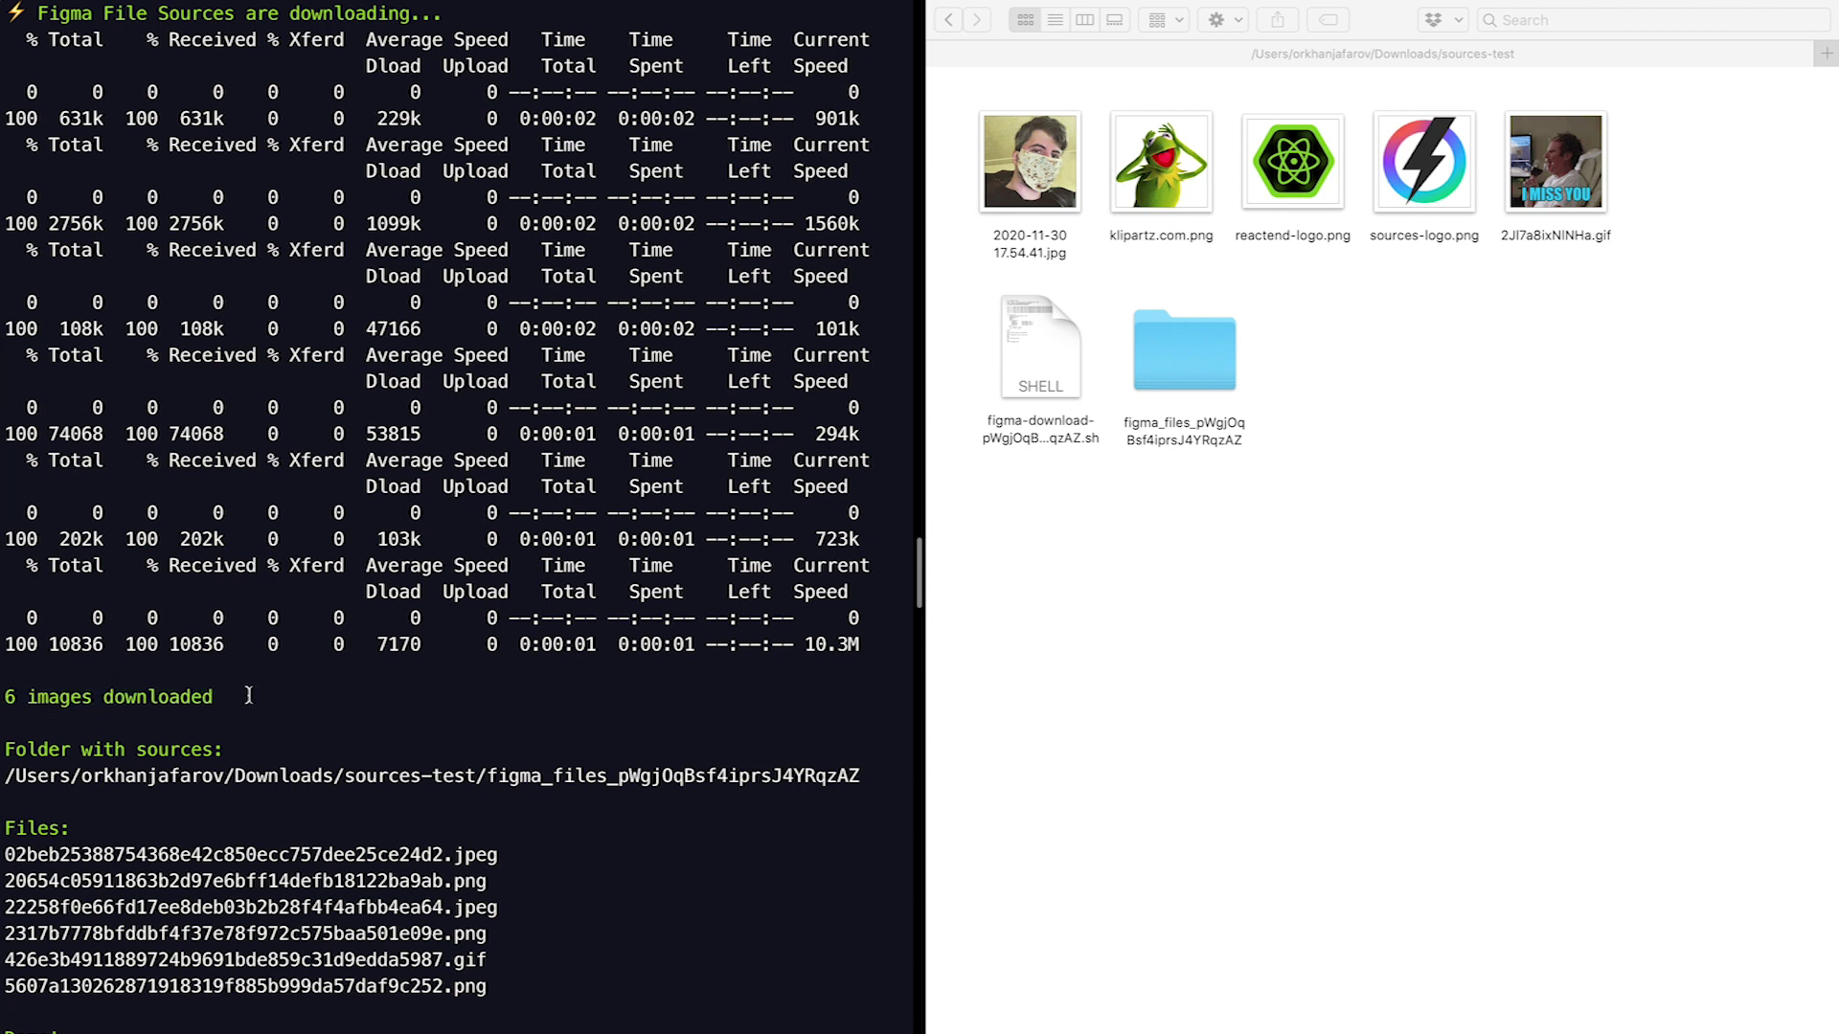
left_click_drag(11, 745, 230, 749)
left_click(238, 747)
Step: Widen the Finder window and open the figma_files_pWgjOqBsf4iprsJ4YRqzAZ folder
left_click(1235, 467)
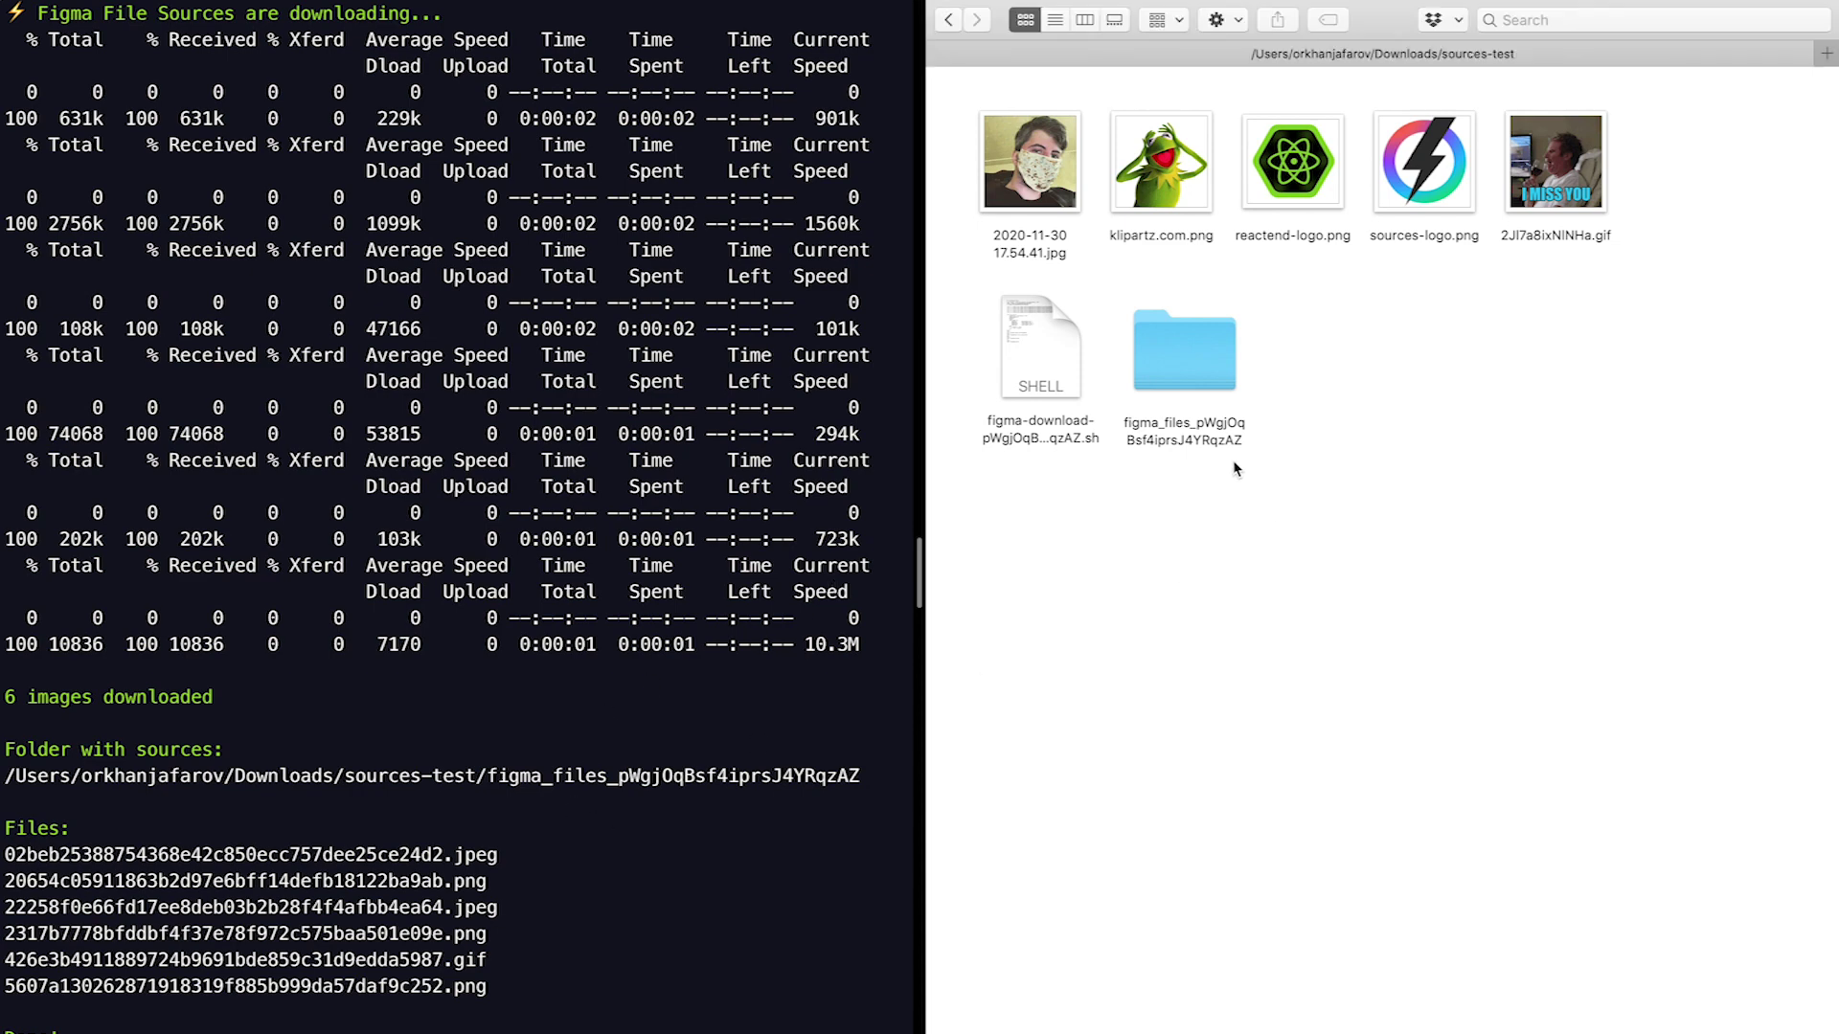
left_click_drag(922, 555, 838, 555)
left_click(1120, 354)
double_click(1141, 363)
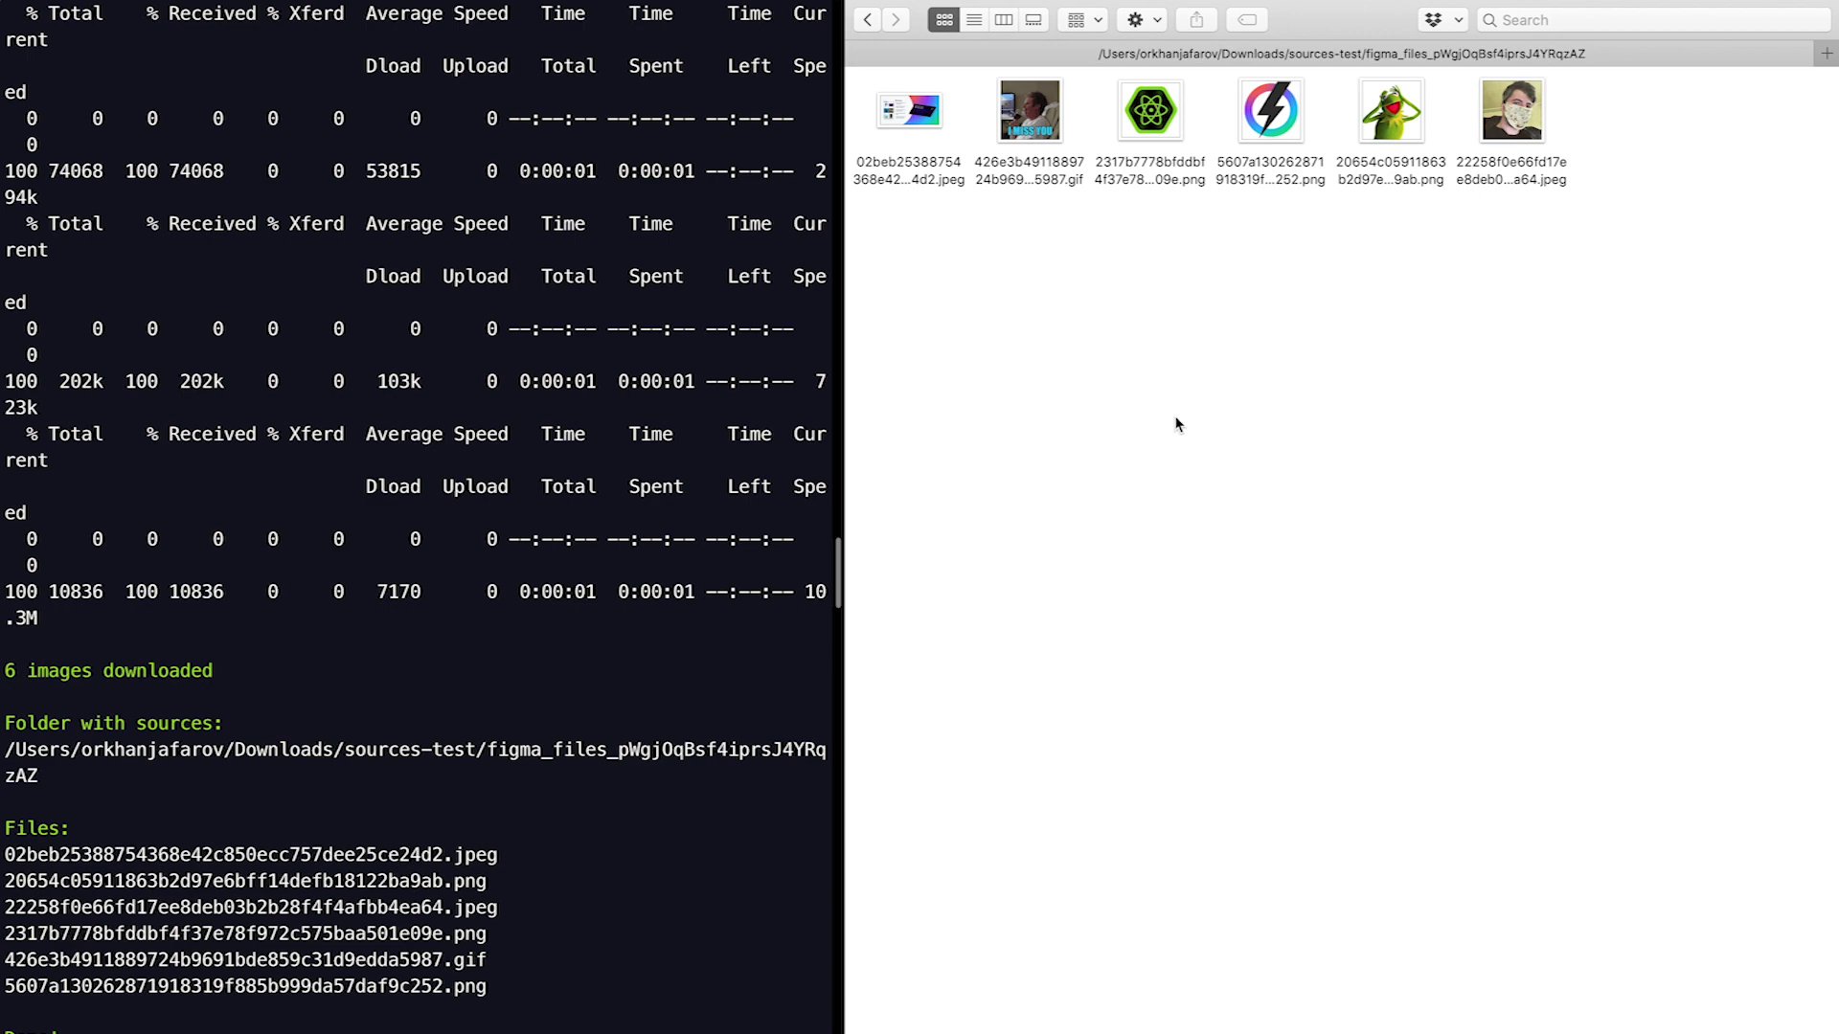
Step: Quick Look through all six downloaded images, ending on the Kermit PNG, then close the preview
left_click(937, 147)
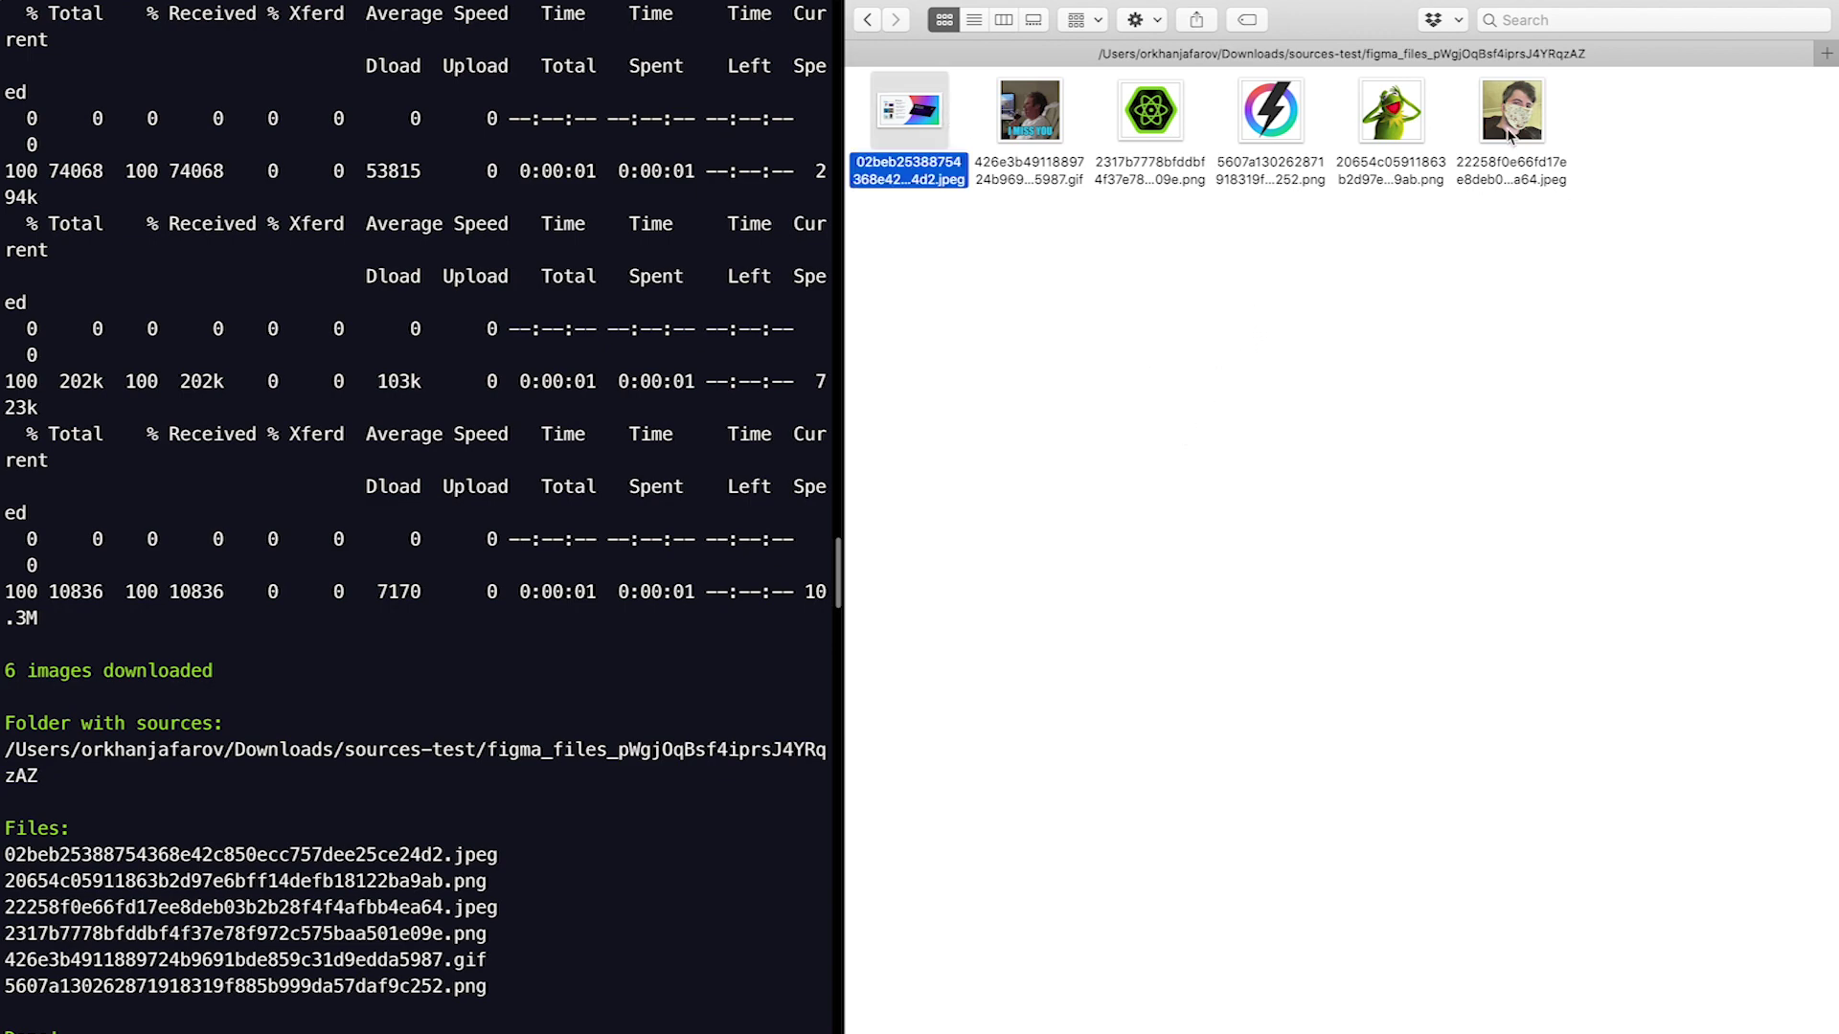
key("space")
key("Right")
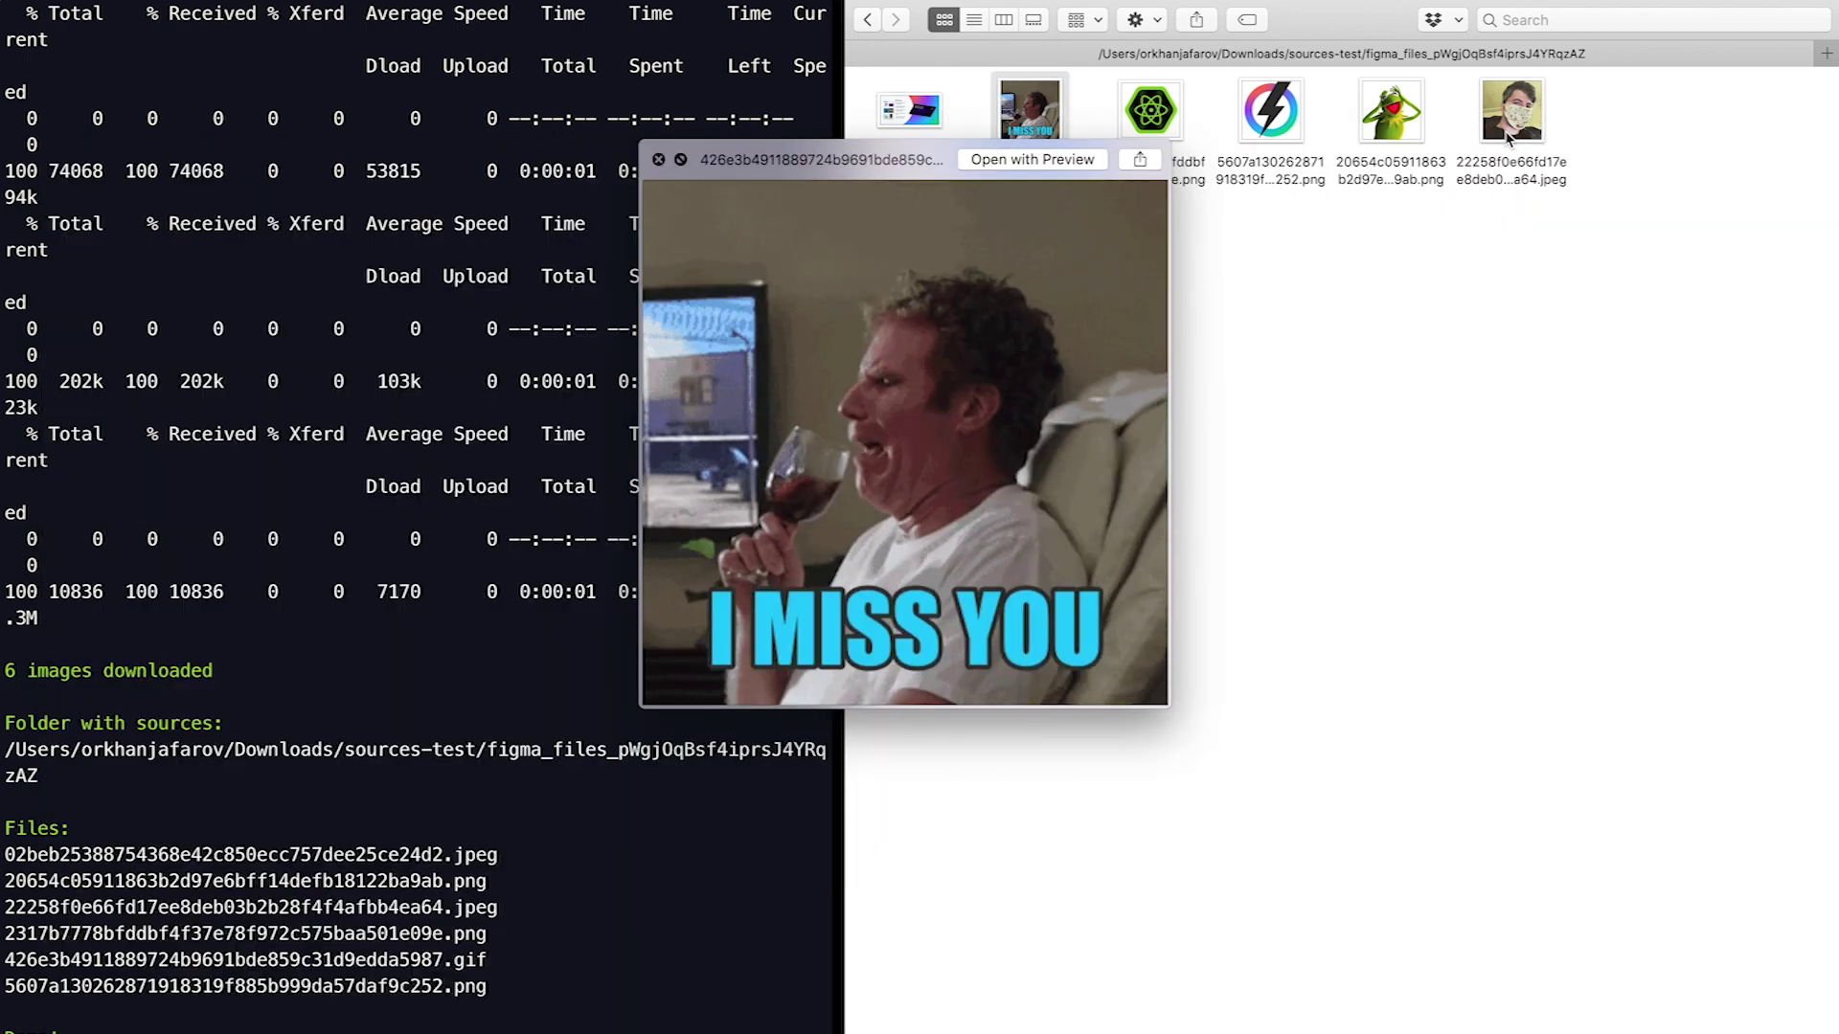
key("Right")
key("Right")
key("Right")
key("Right")
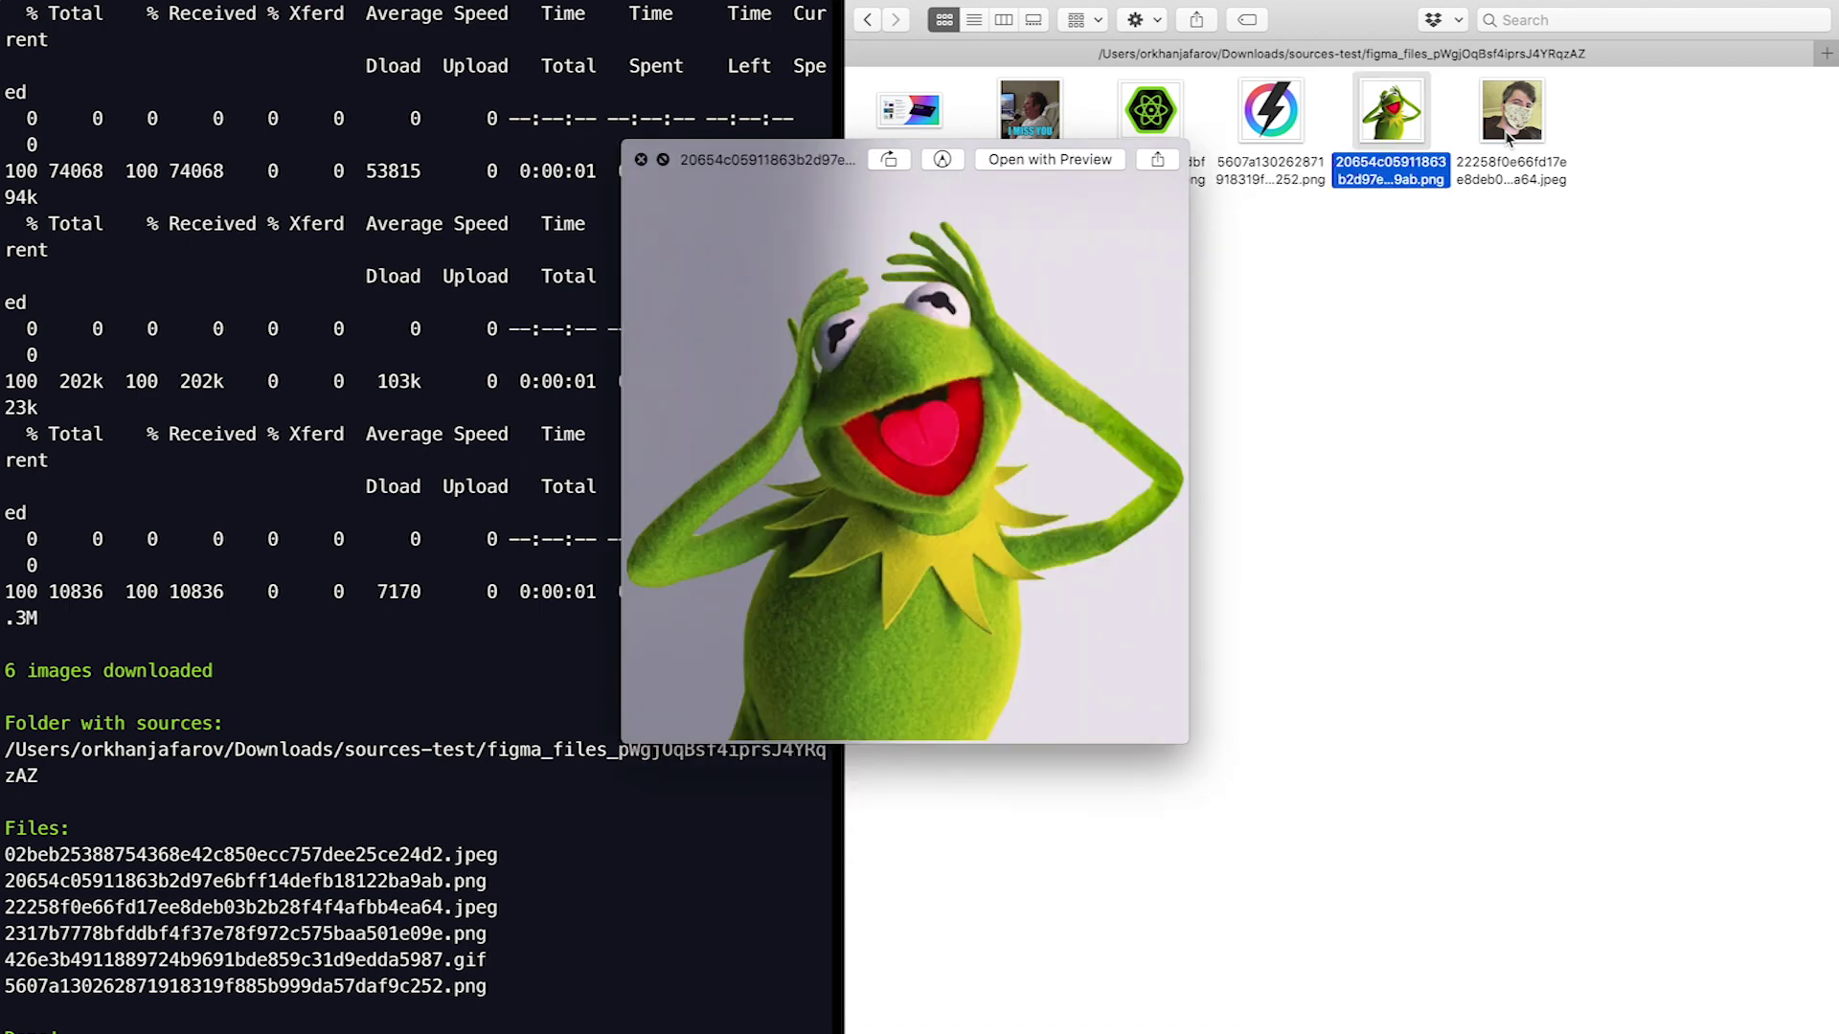
key("Left")
key("Left")
key("Left")
key("Left")
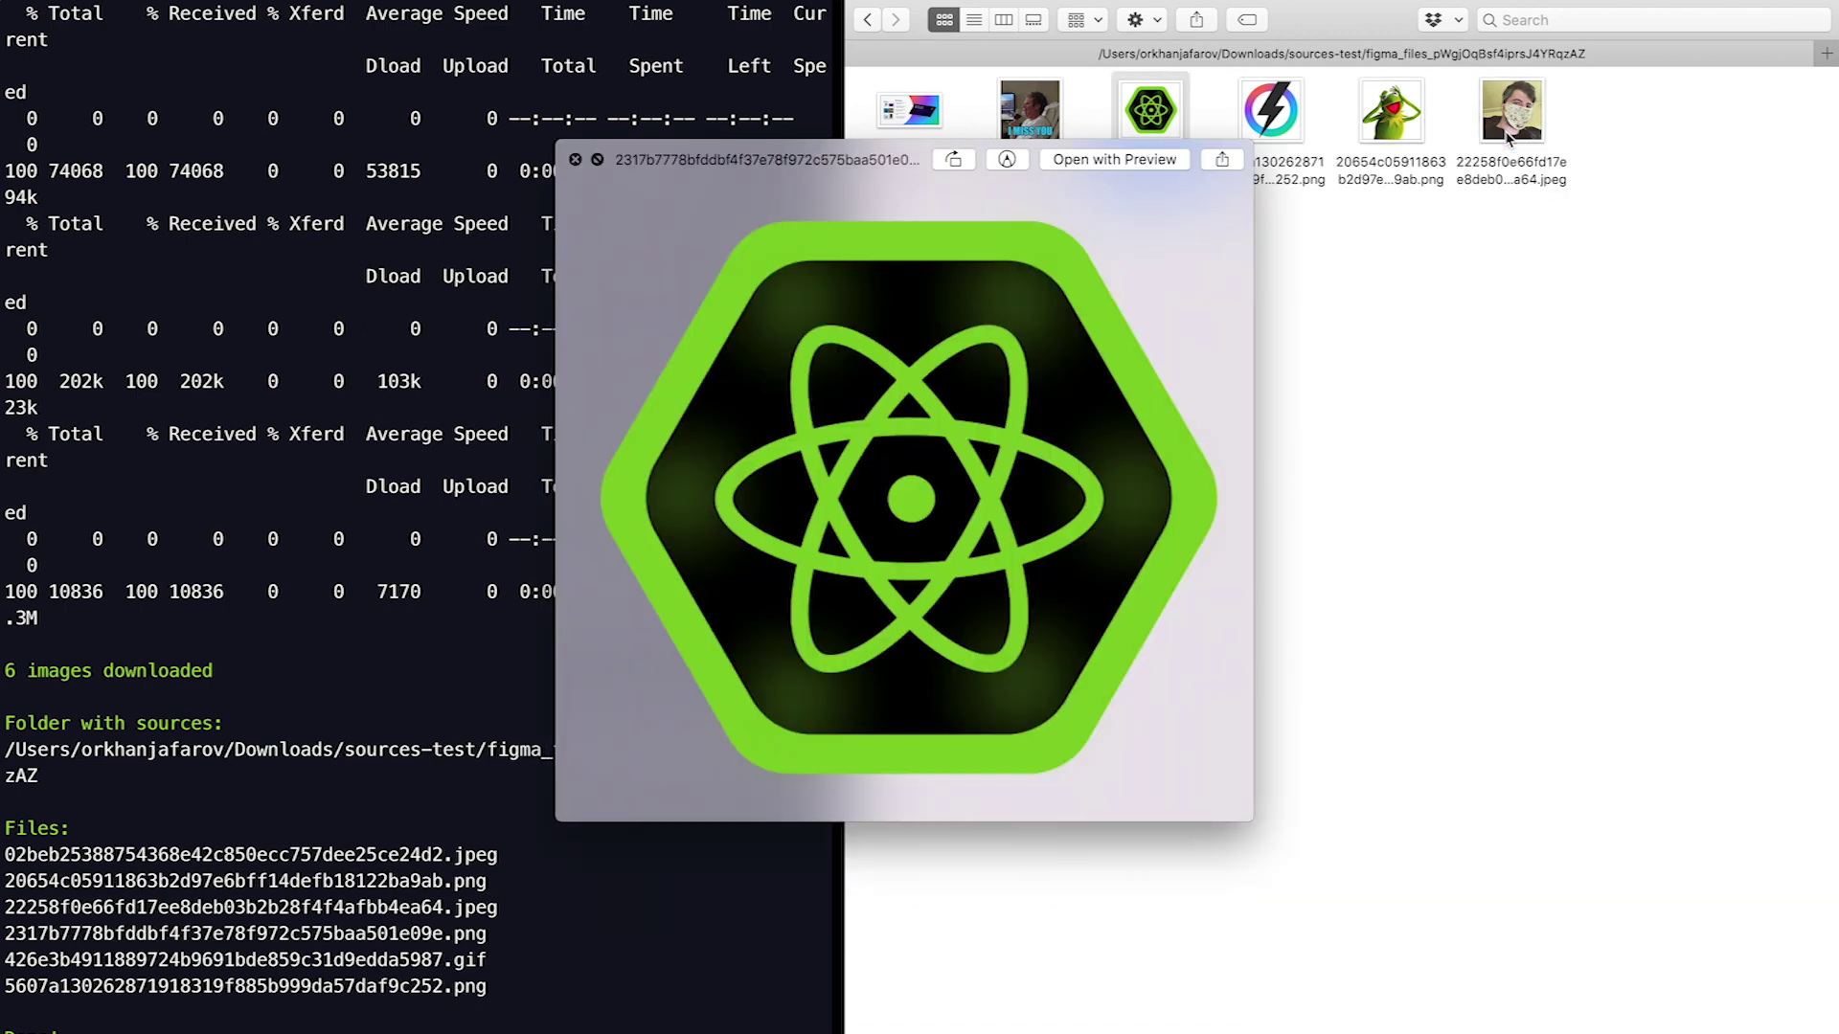
key("Right")
key("Right")
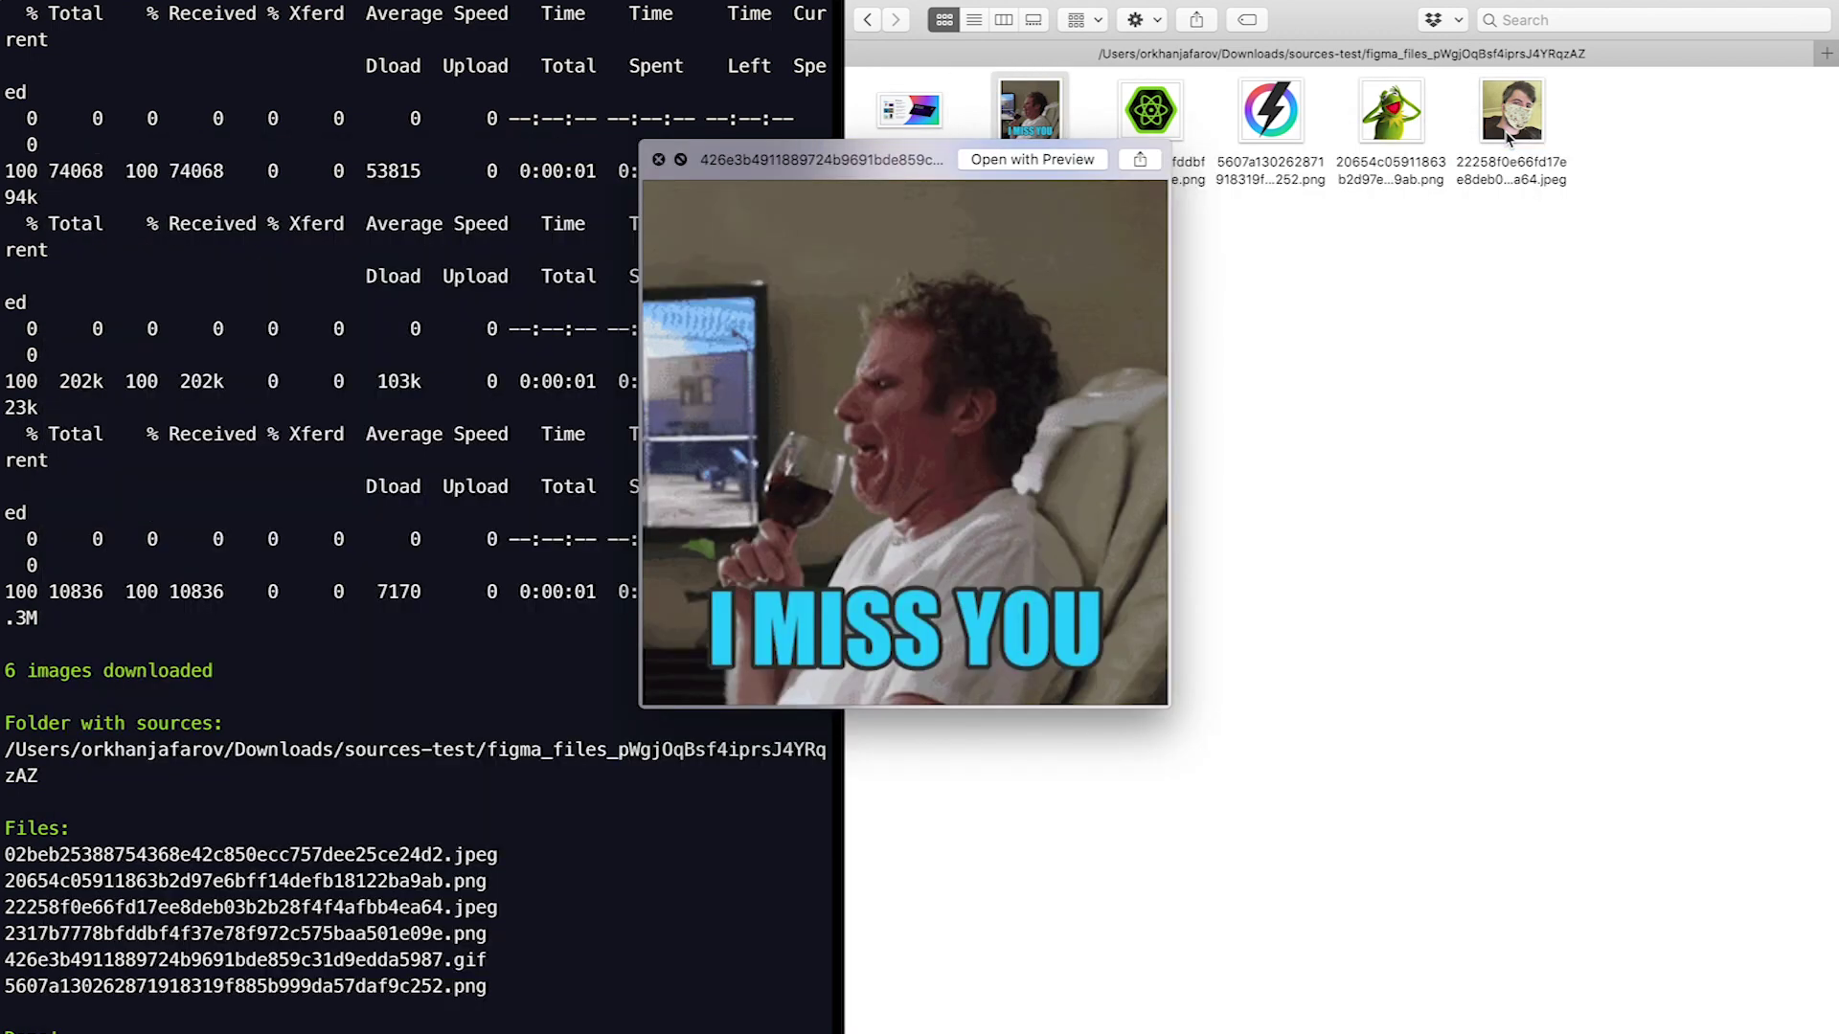
key("Right")
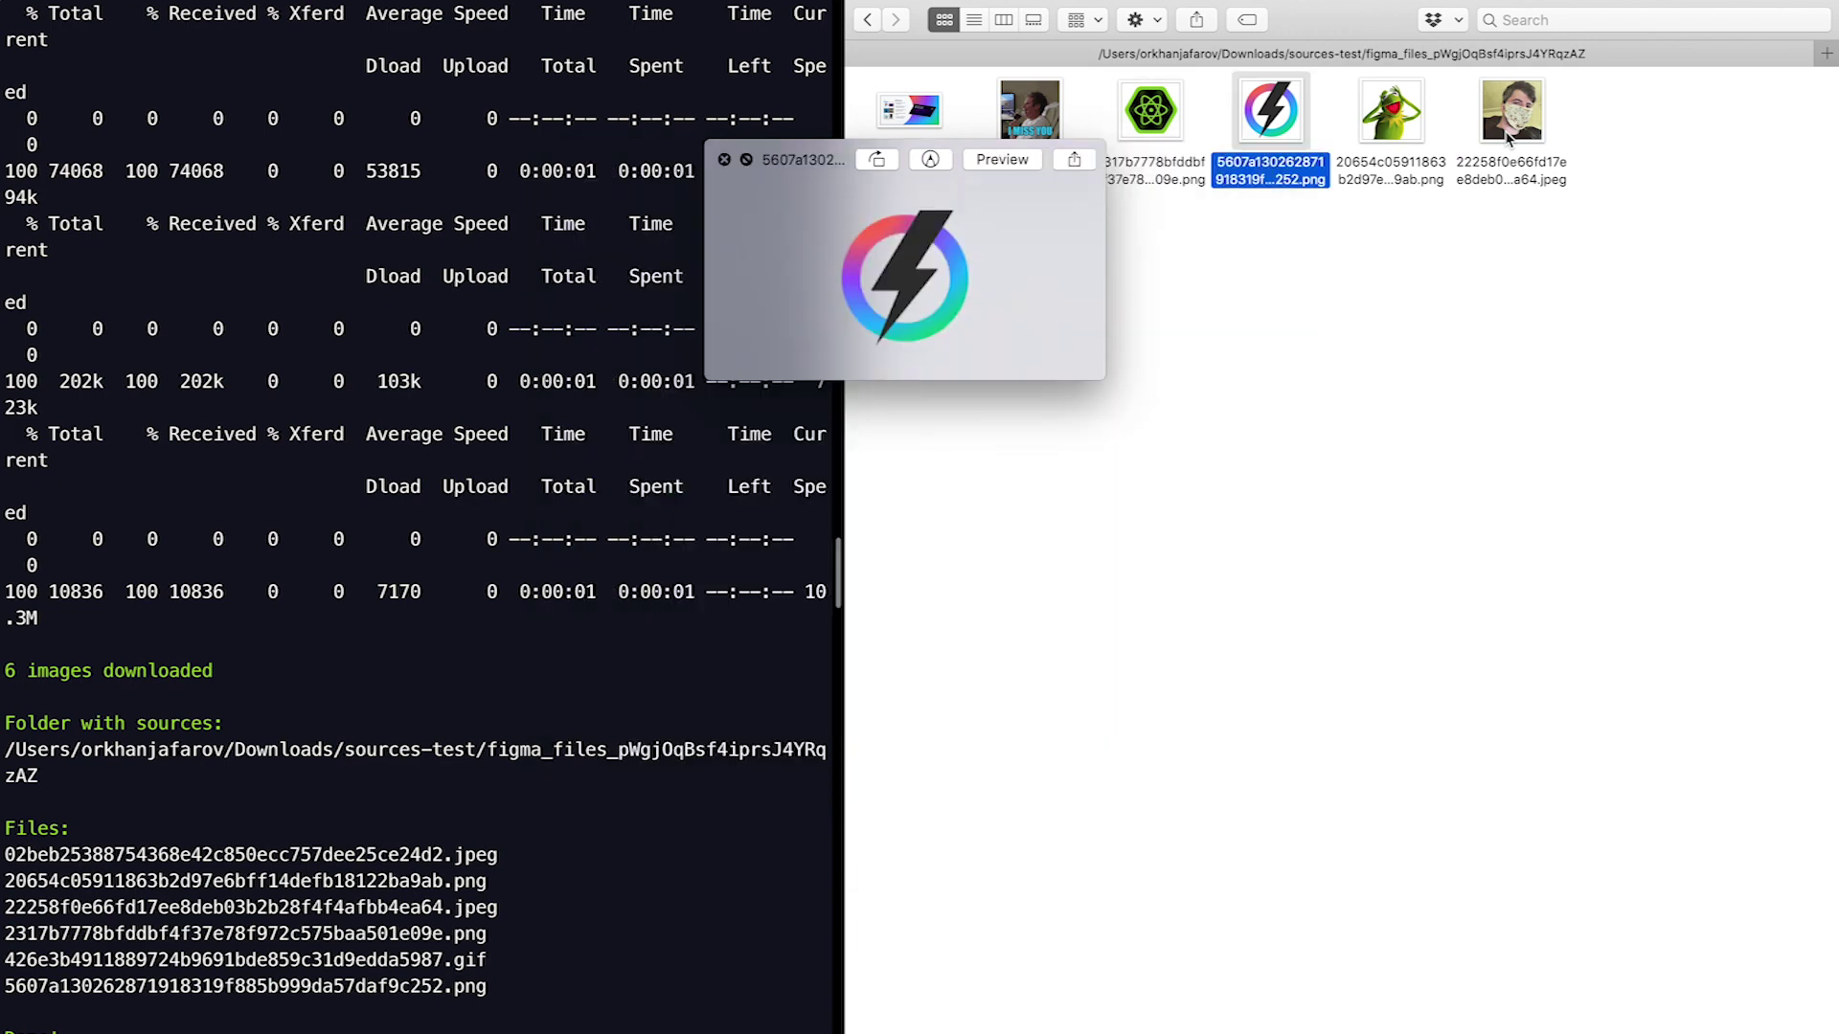
key("Right")
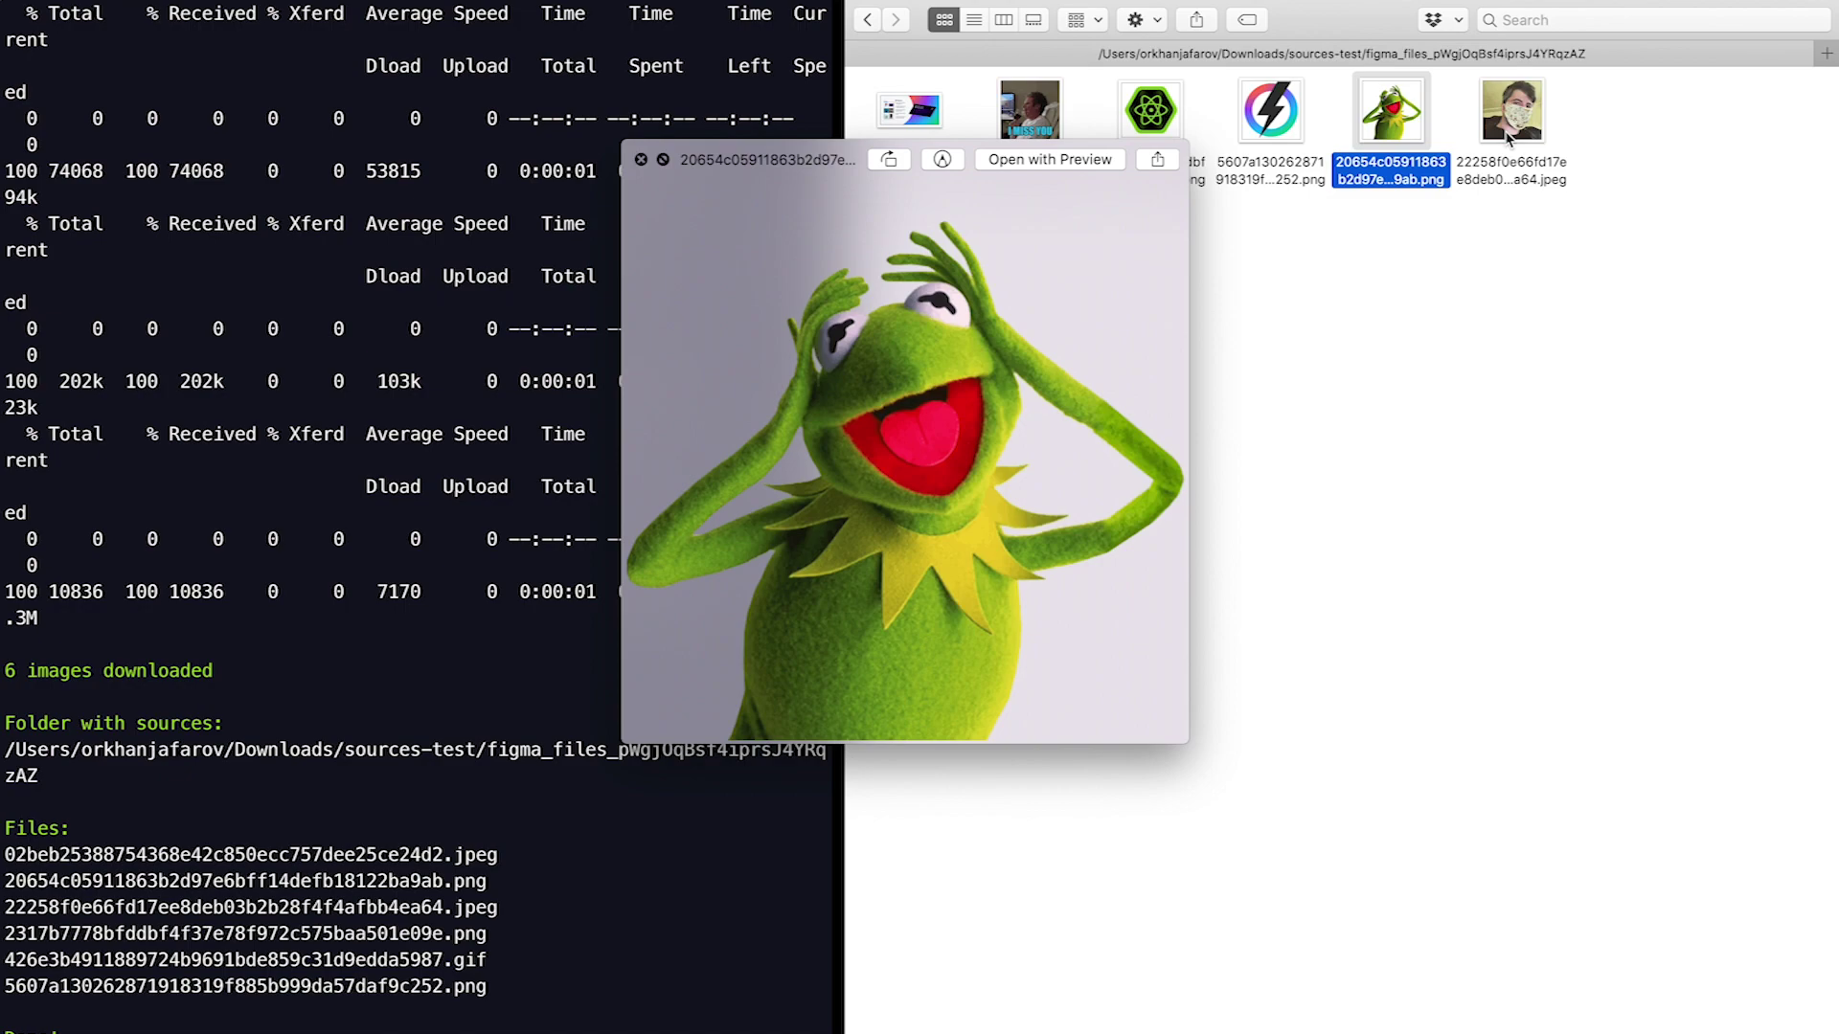
key("space")
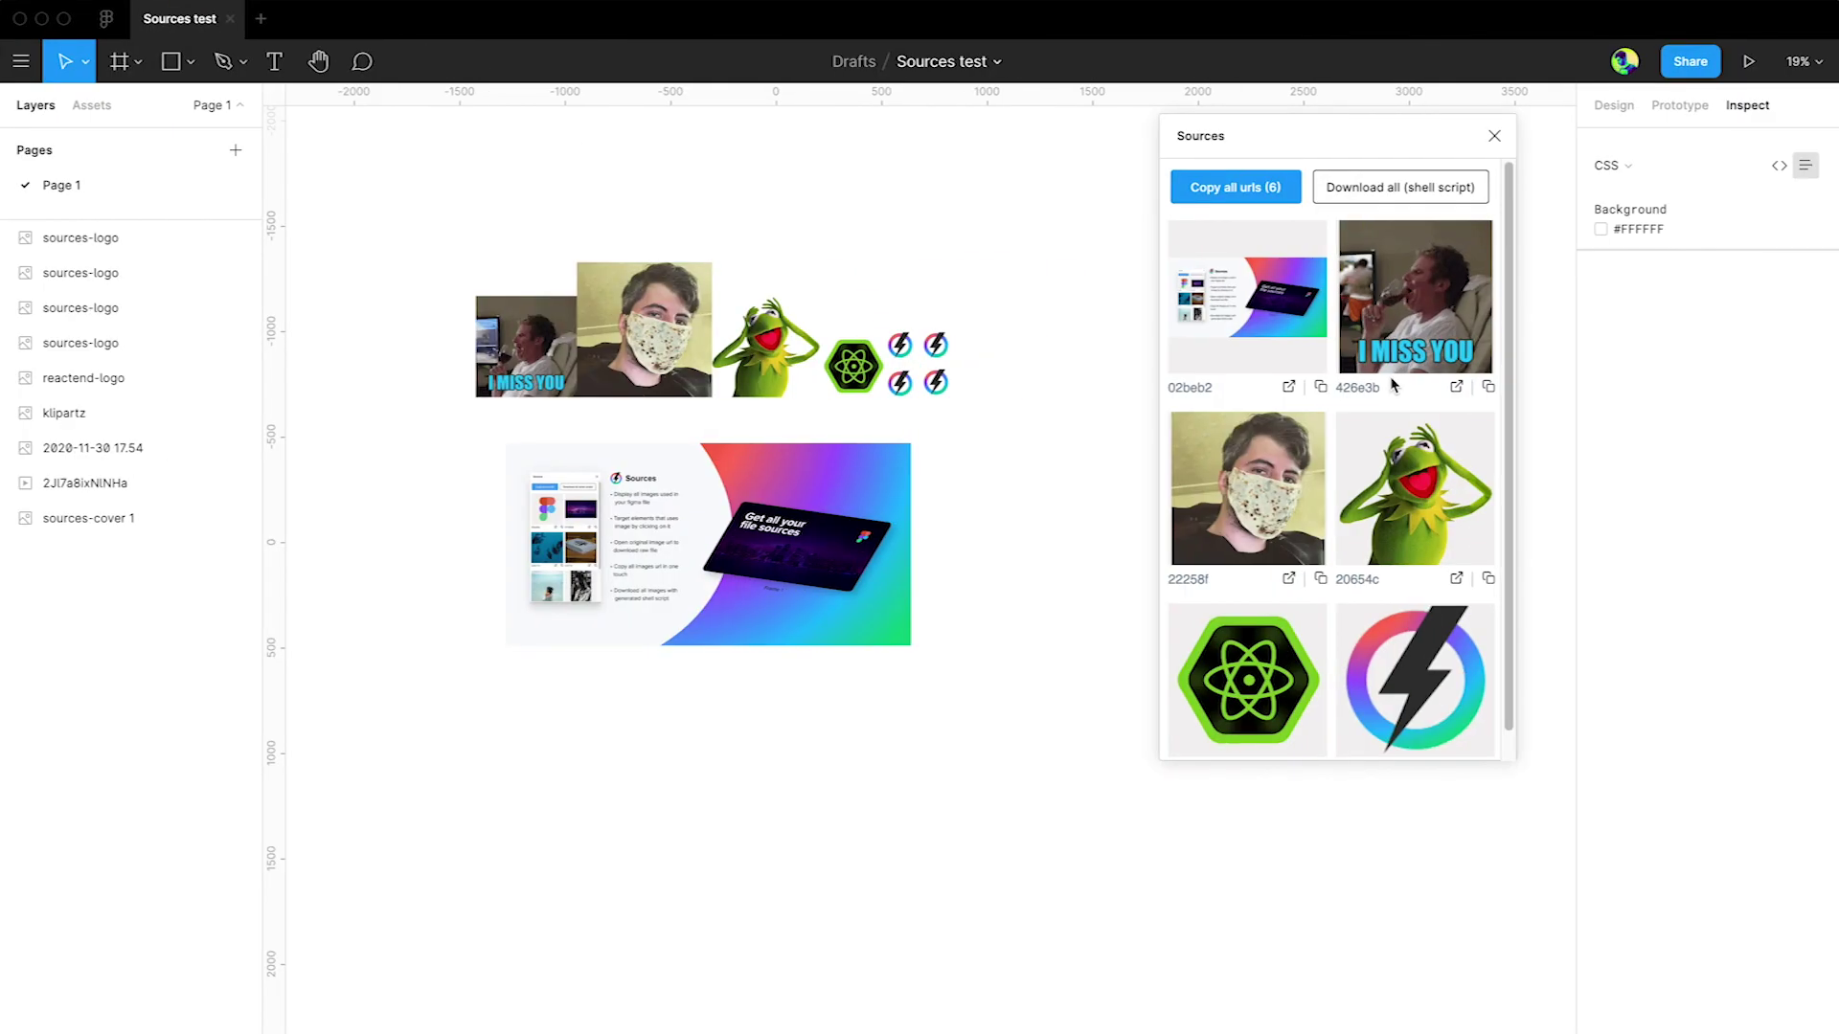